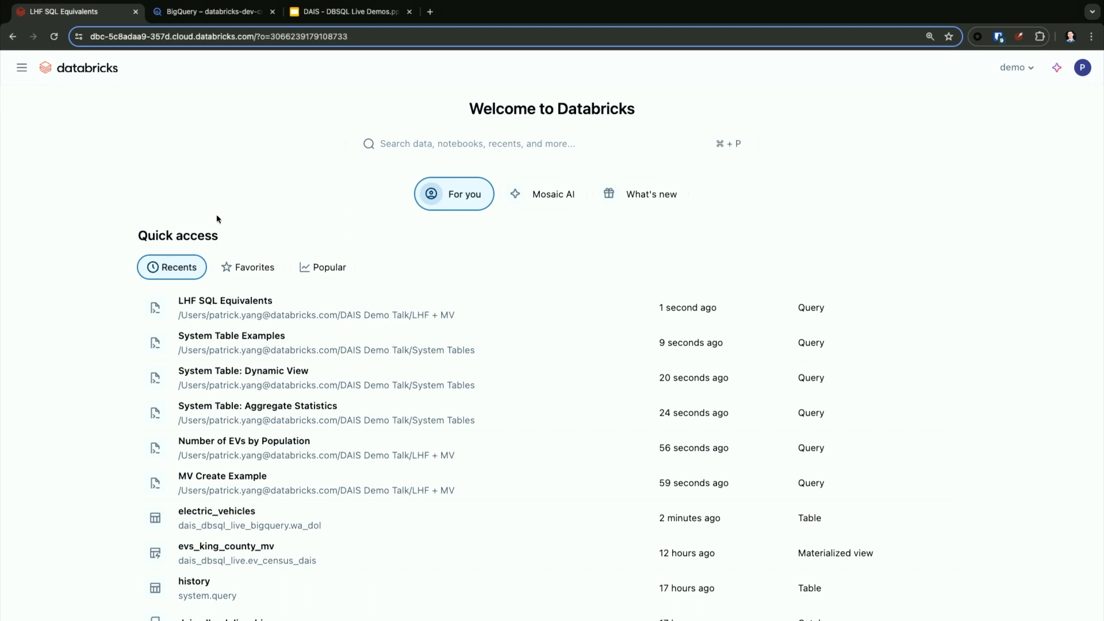
Step: Look through the favorite, popular and recent items in the home page's quick access
left_click(244, 266)
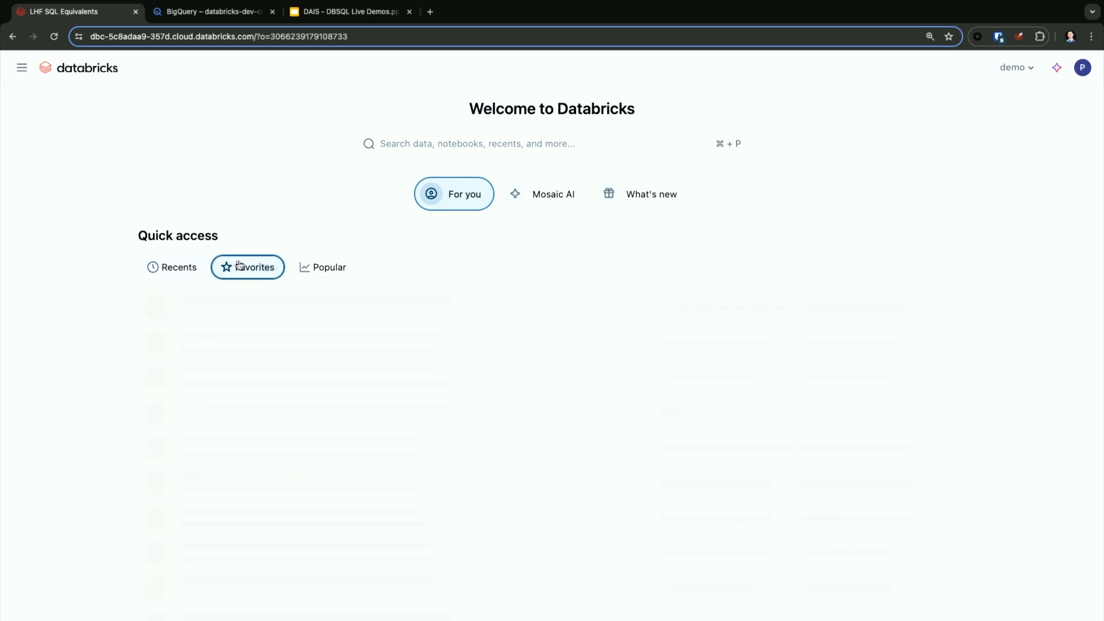
left_click(333, 277)
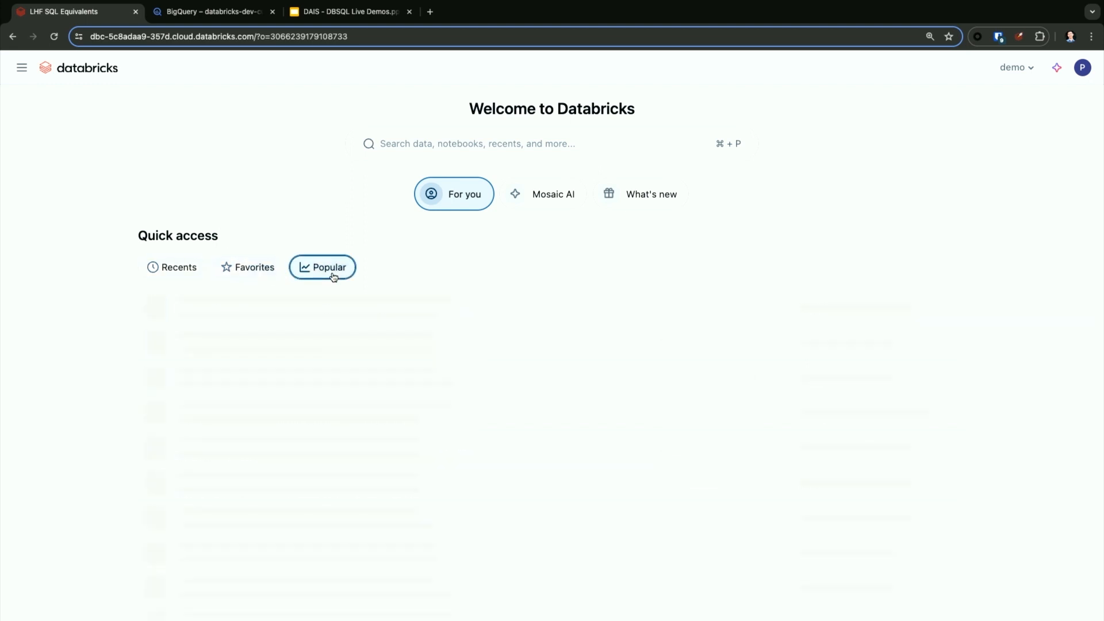
left_click(163, 276)
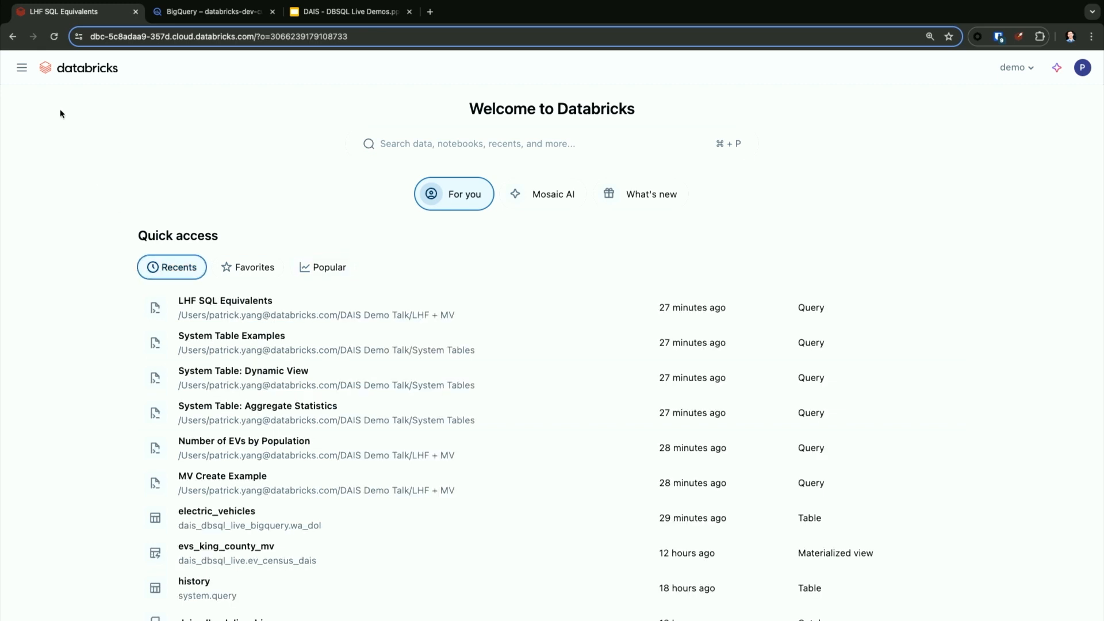
Step: Open the Add data page, view the Salesforce Sales Cloud ingestion setup and return to the list of sources
mouse_move(24, 77)
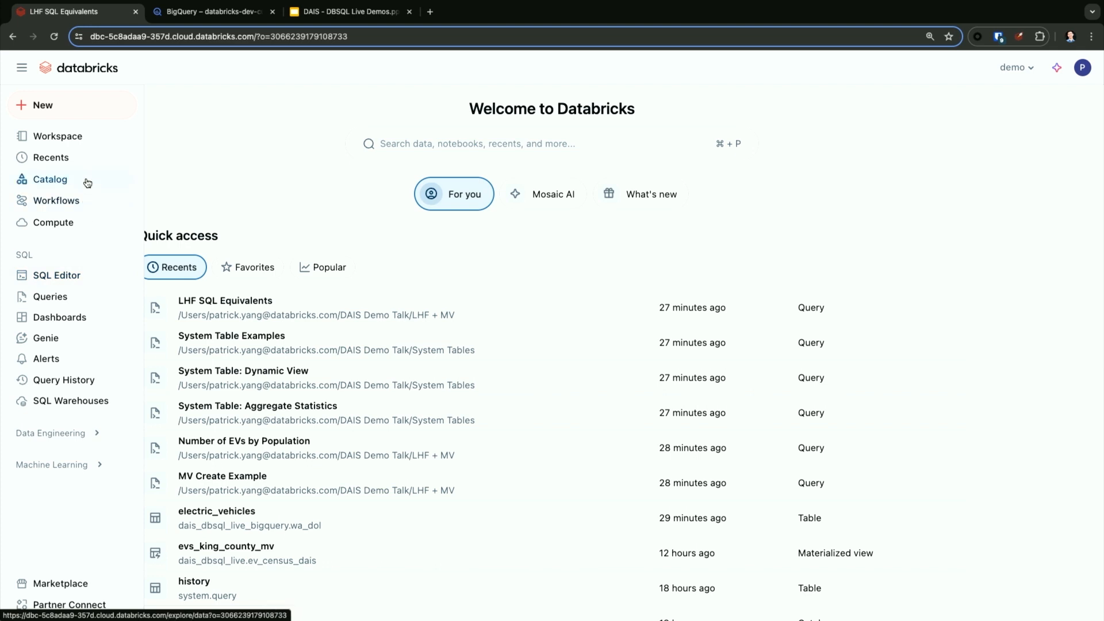
left_click(90, 114)
left_click(187, 150)
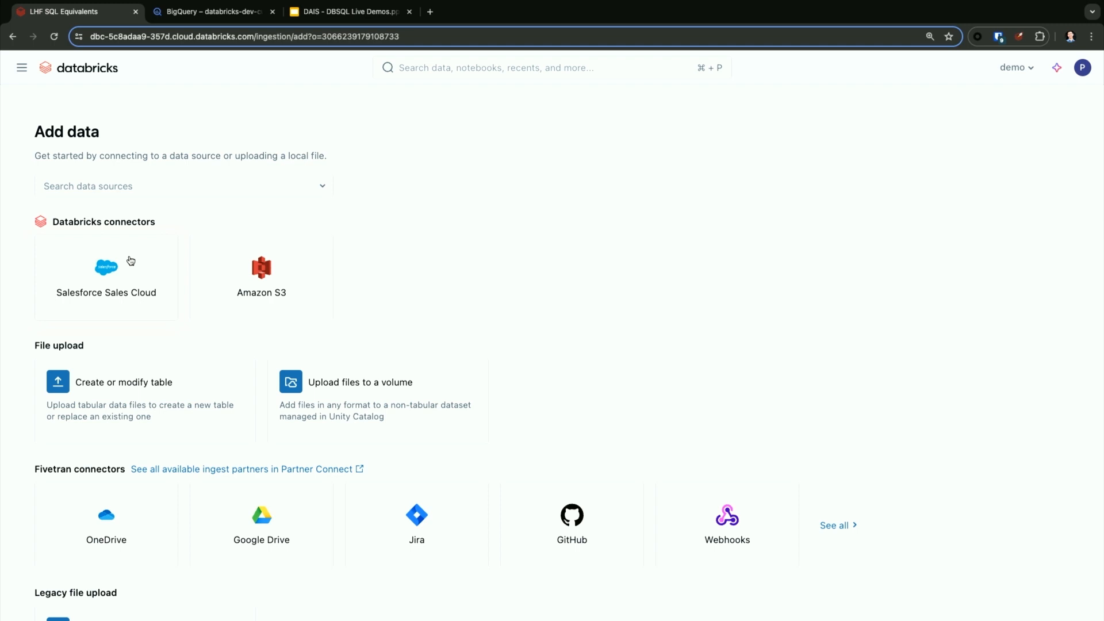
left_click(131, 260)
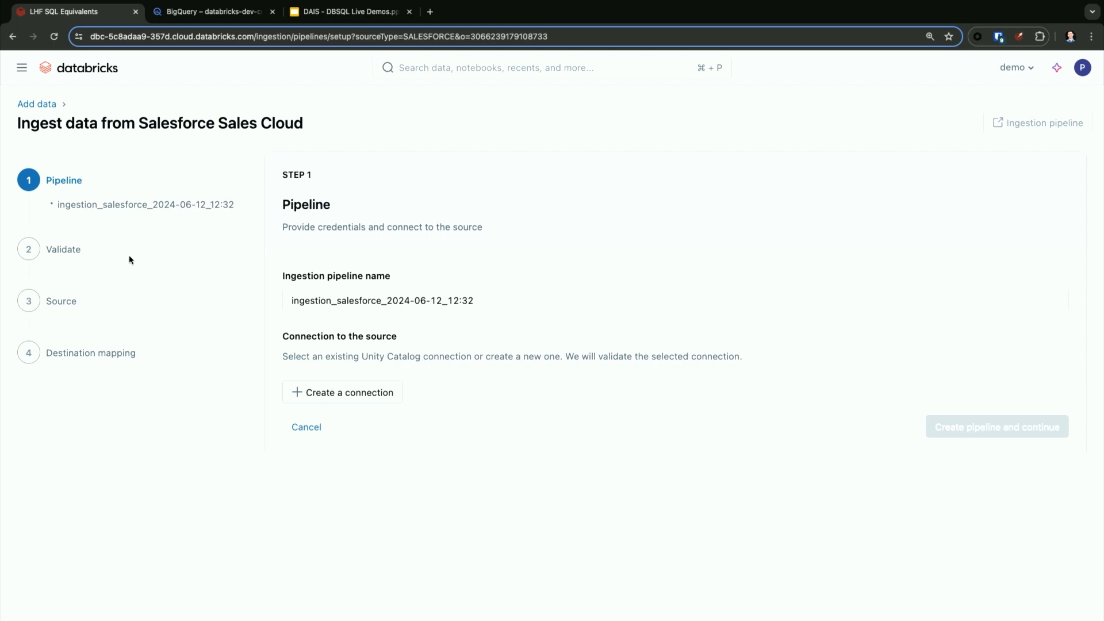
key("super+bracketleft")
left_click(644, 119)
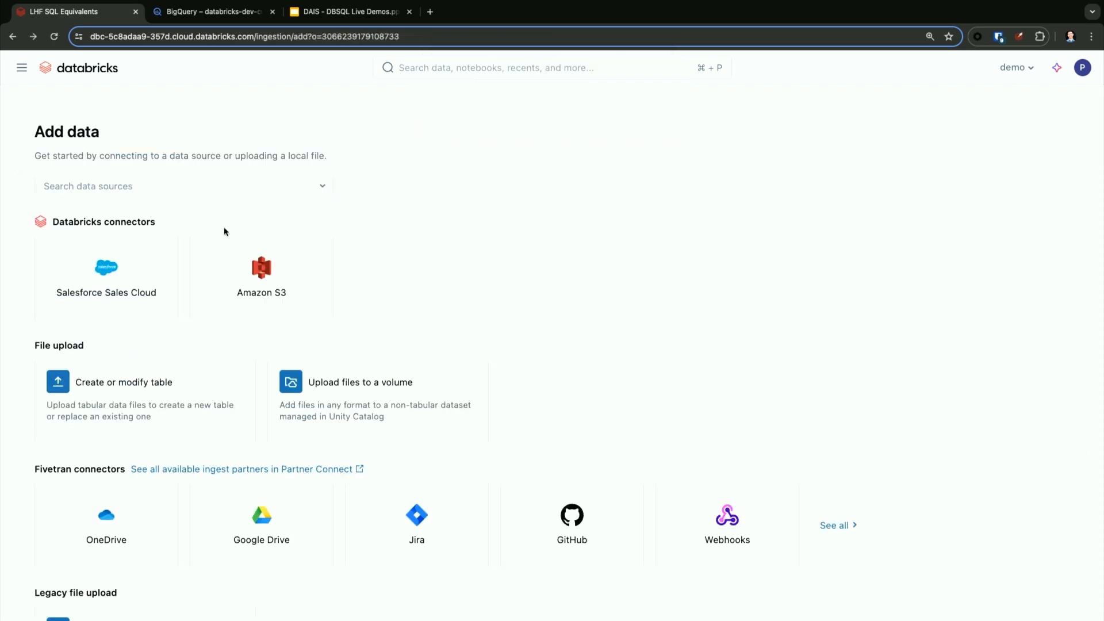
Step: Review the file upload and Fivetran connector options on the Add data page and open the Databricks Marketplace
scroll(395, 282, "down", 1)
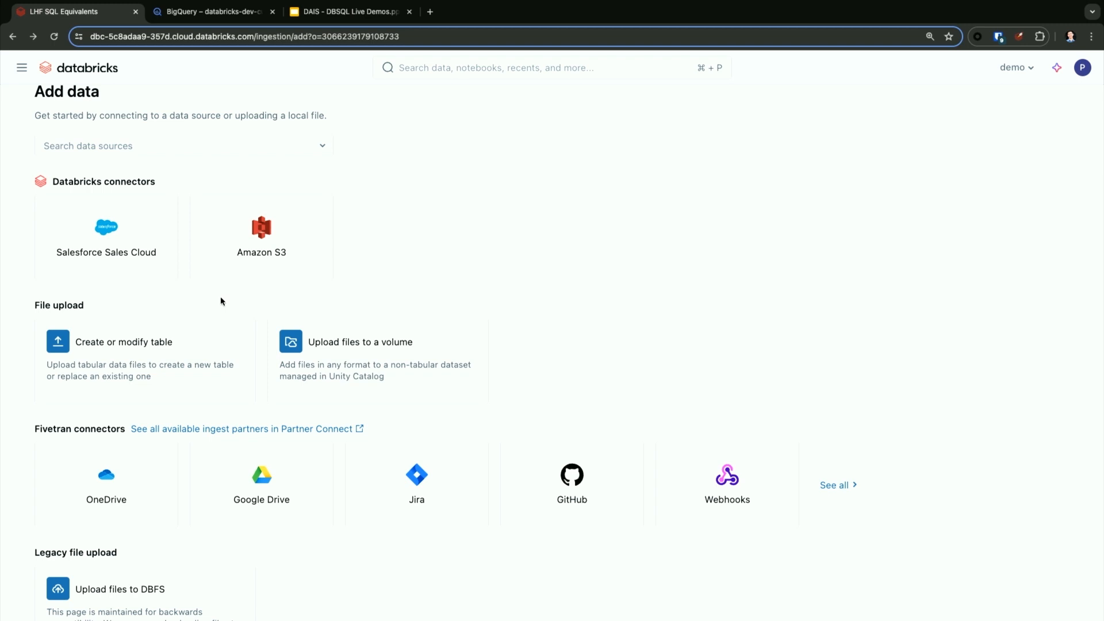
scroll(221, 299, "down", 2)
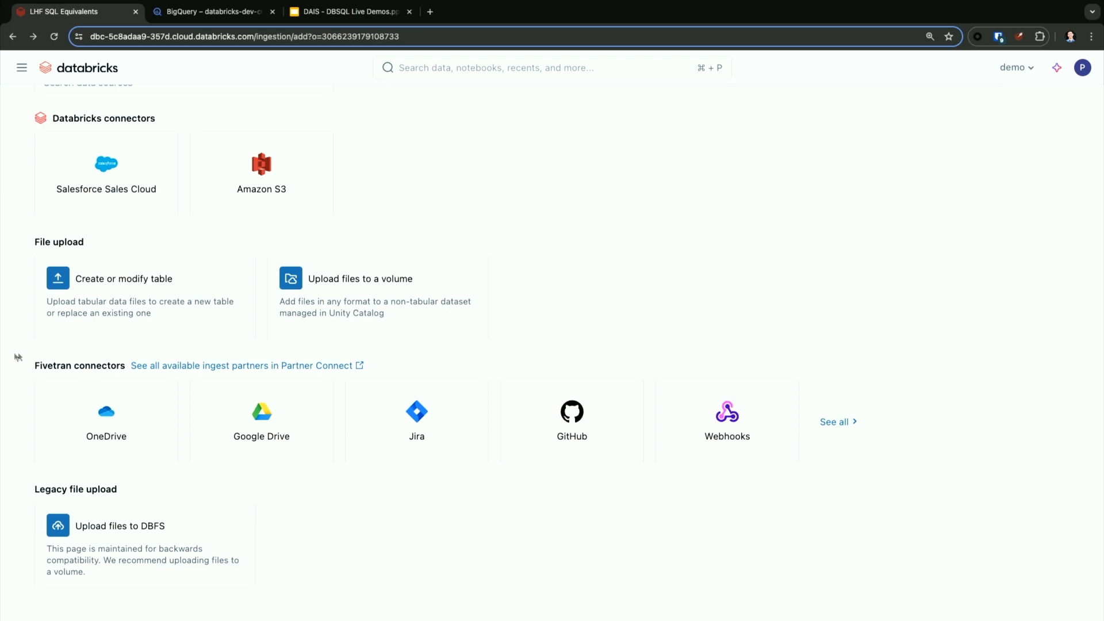
mouse_move(2, 357)
left_click(35, 580)
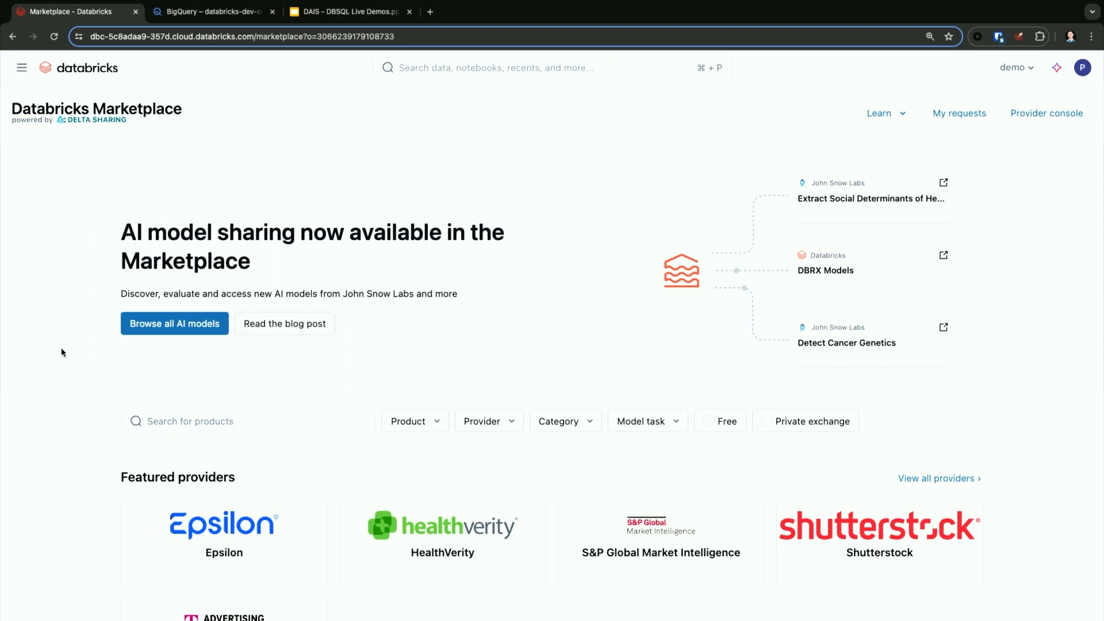
Step: Open the Catalog Explorer, reselecting the iPhone 13 Pro hotspot and reloading the page to get it to load
mouse_move(2, 221)
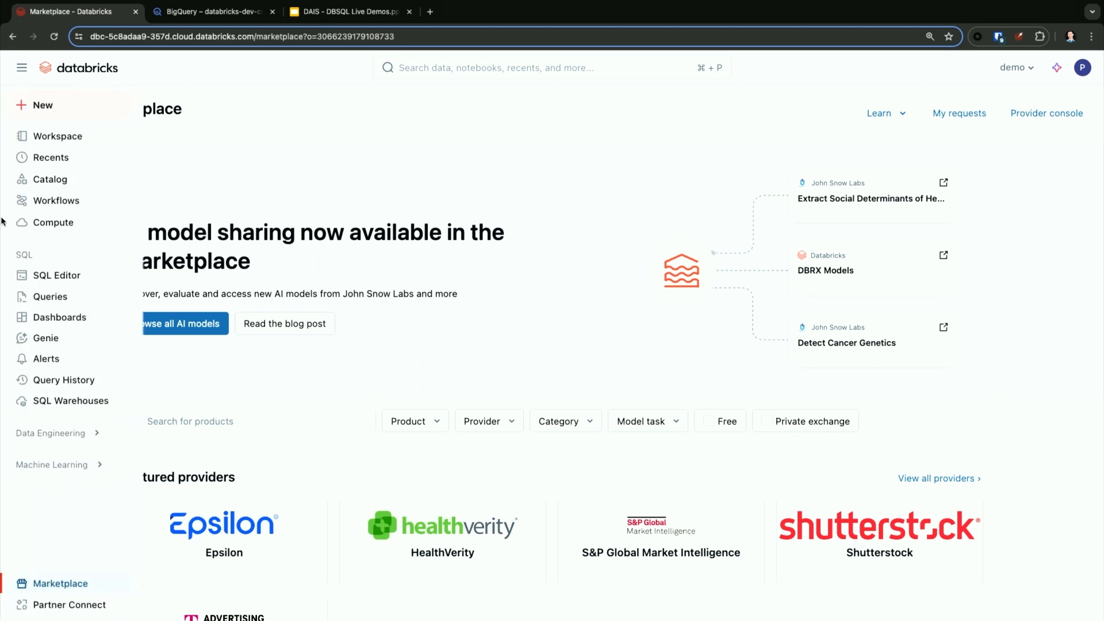
left_click(69, 186)
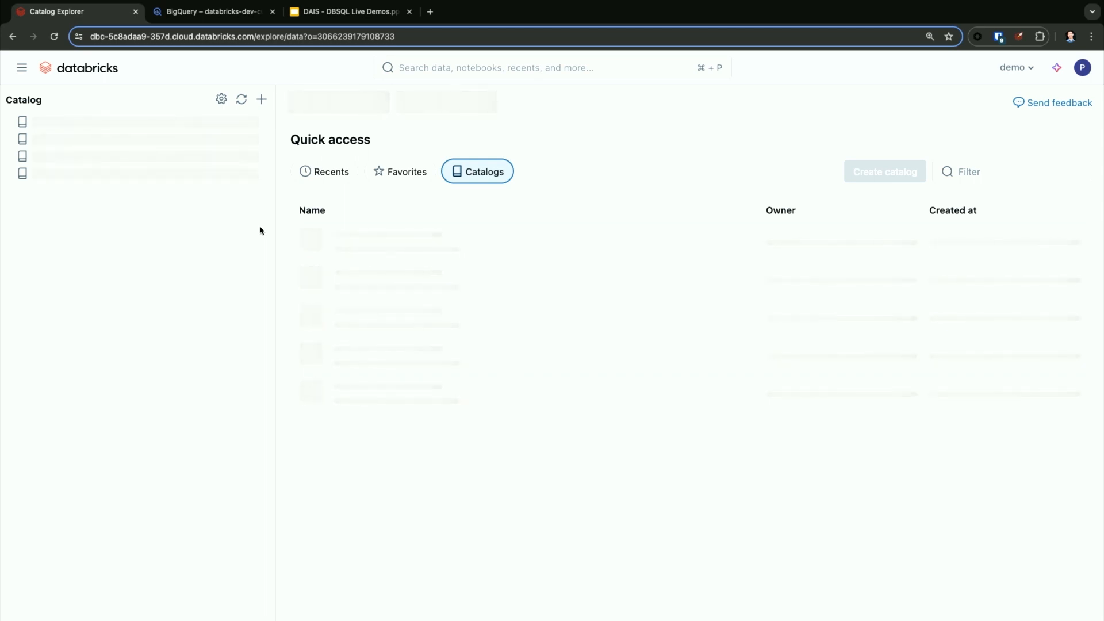
key("super+r")
left_click(52, 37)
left_click(963, 7)
left_click(877, 64)
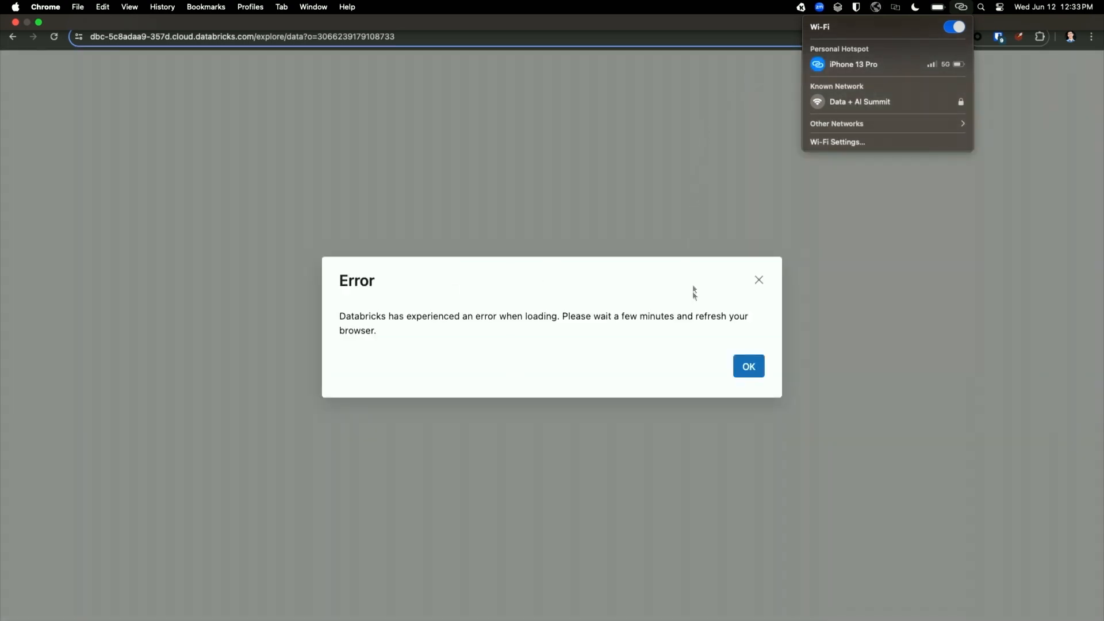
left_click(733, 314)
key("super+r")
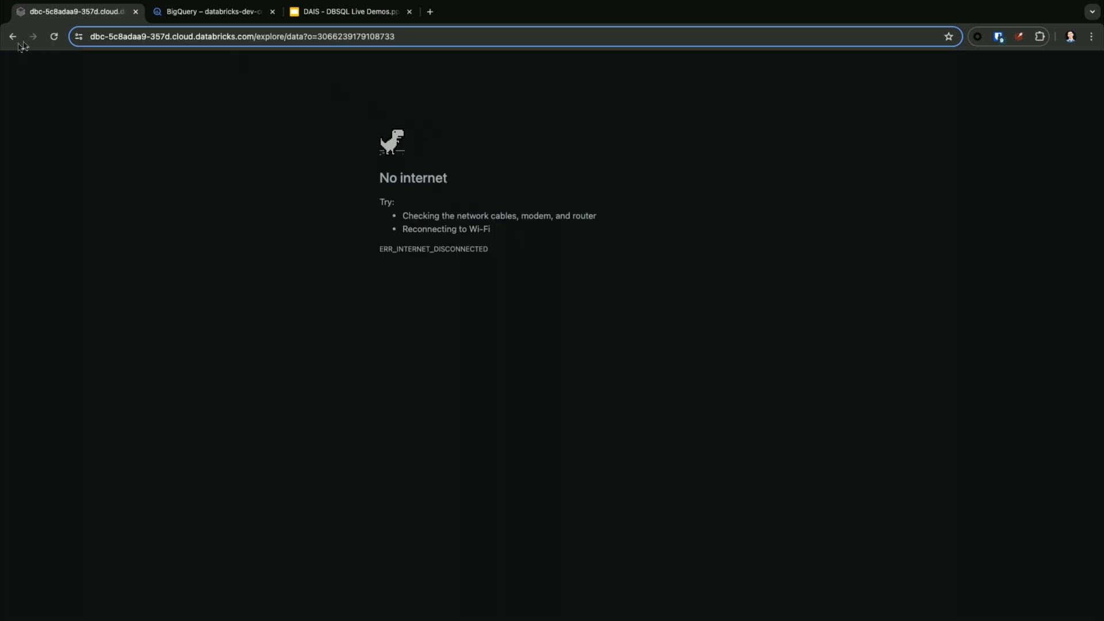
left_click(53, 37)
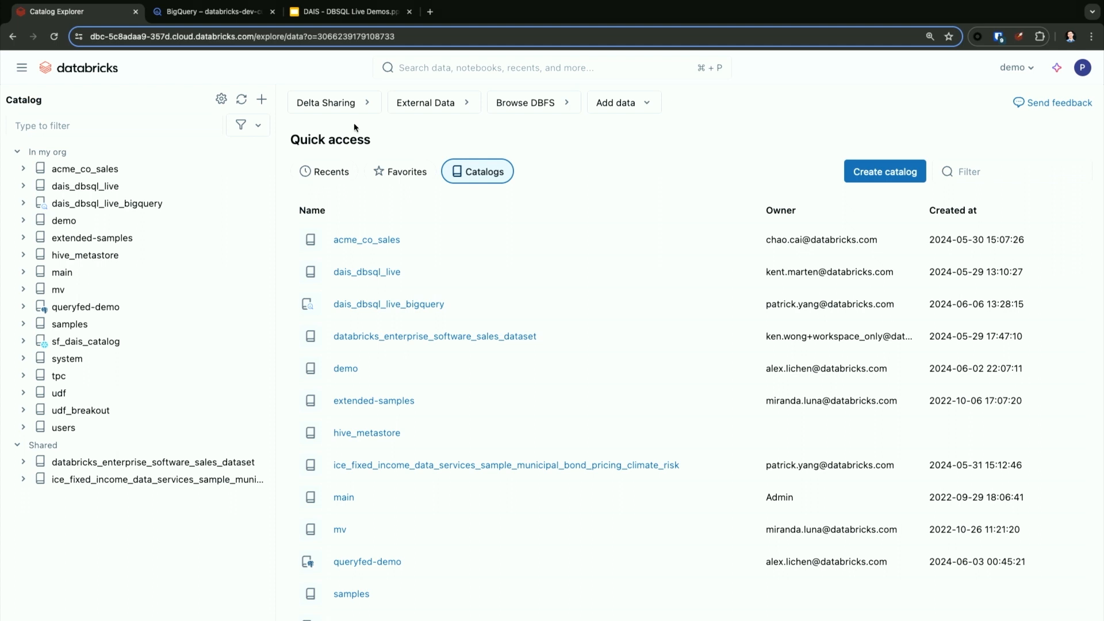
Step: View the external data connections and preview the new connection form for Google BigQuery, cancelling it without creating anything
left_click(441, 108)
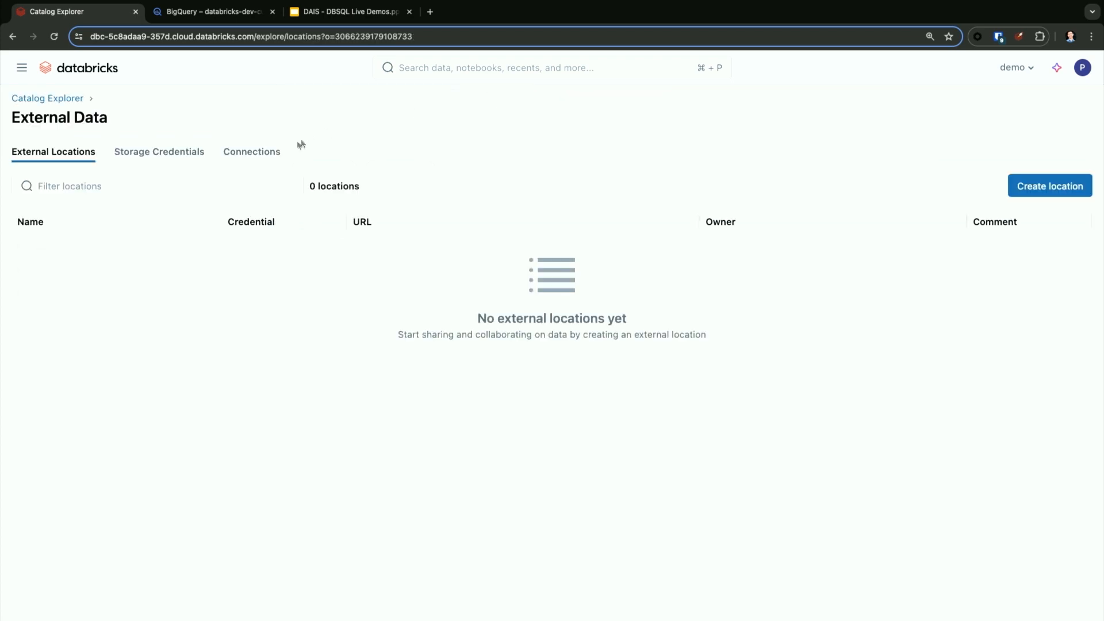
left_click(271, 154)
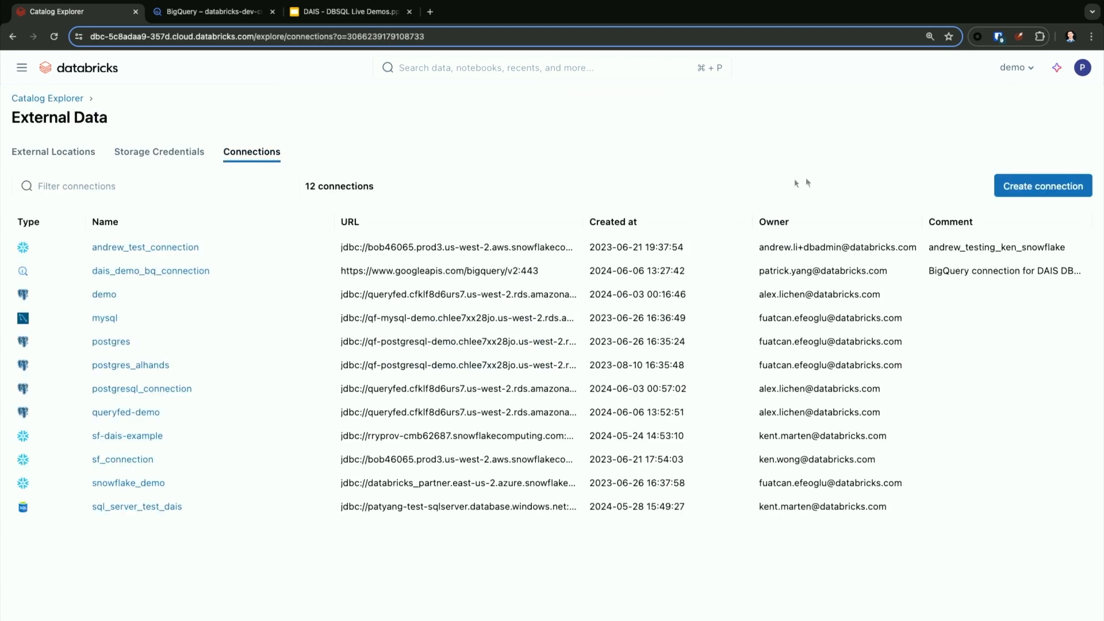
left_click(1010, 186)
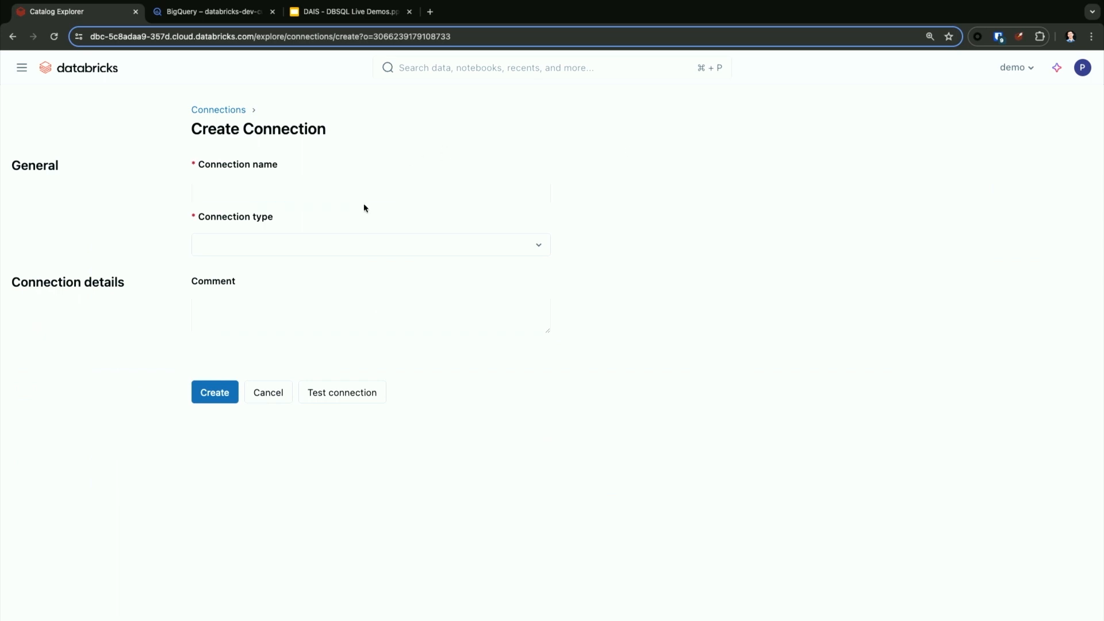
left_click(355, 246)
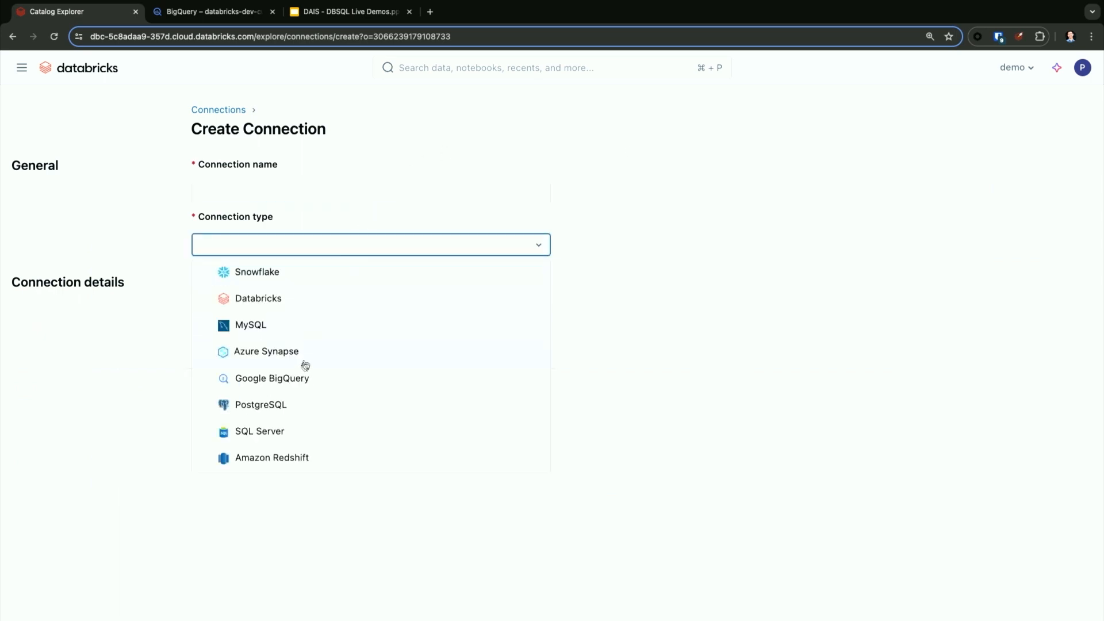
left_click(299, 379)
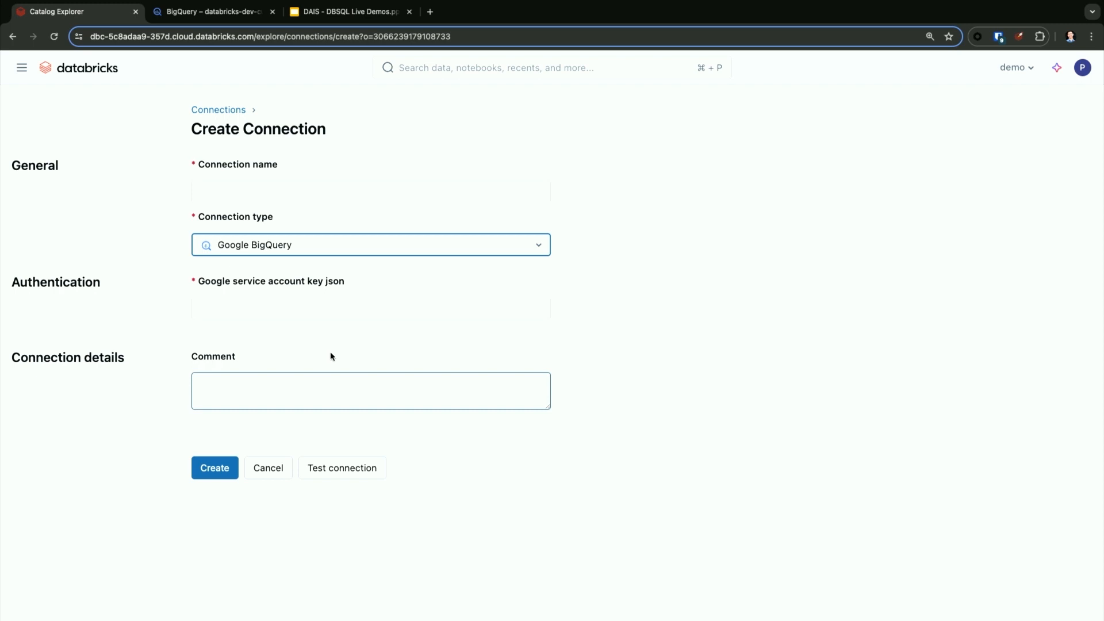
left_click(269, 467)
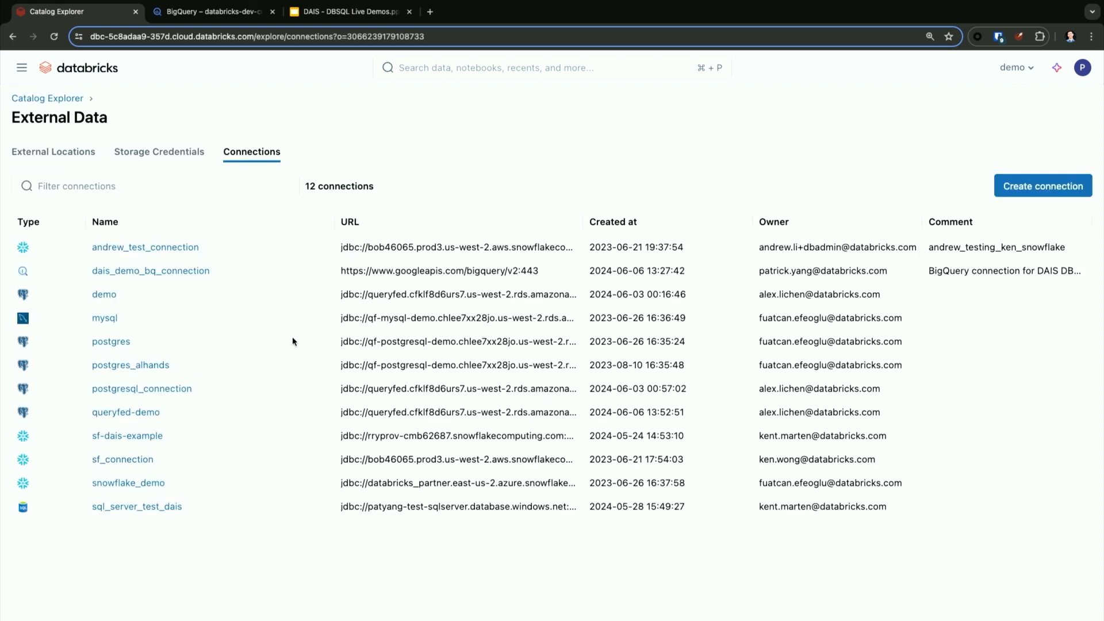
Step: Open dais_demo_bq_connection and view its form for creating a foreign catalog, cancelling it without creating one
left_click(181, 271)
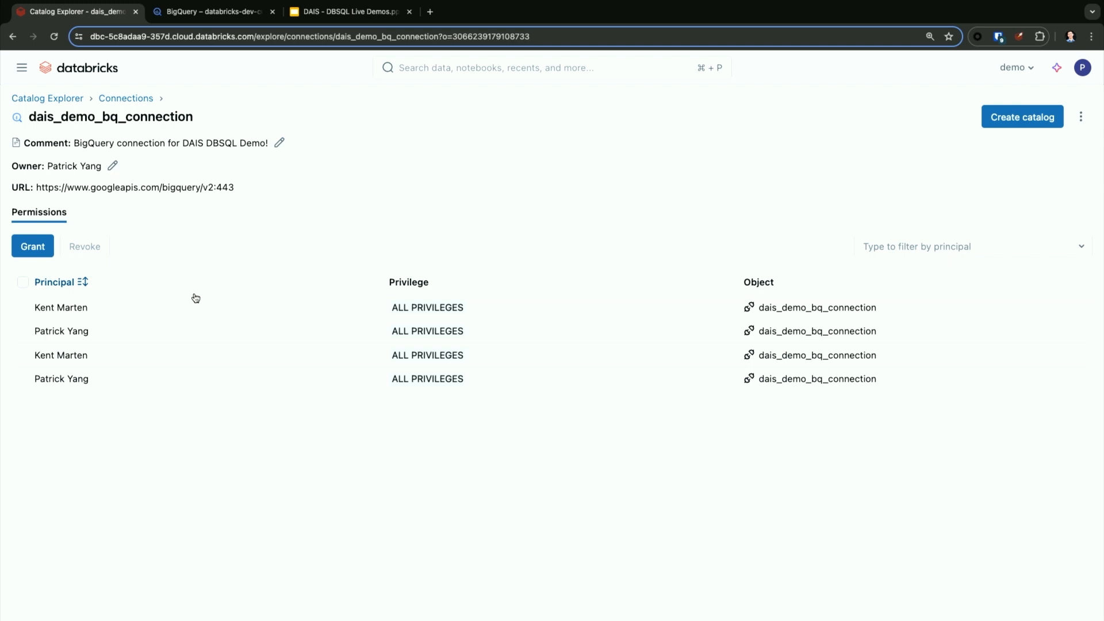
left_click(1020, 125)
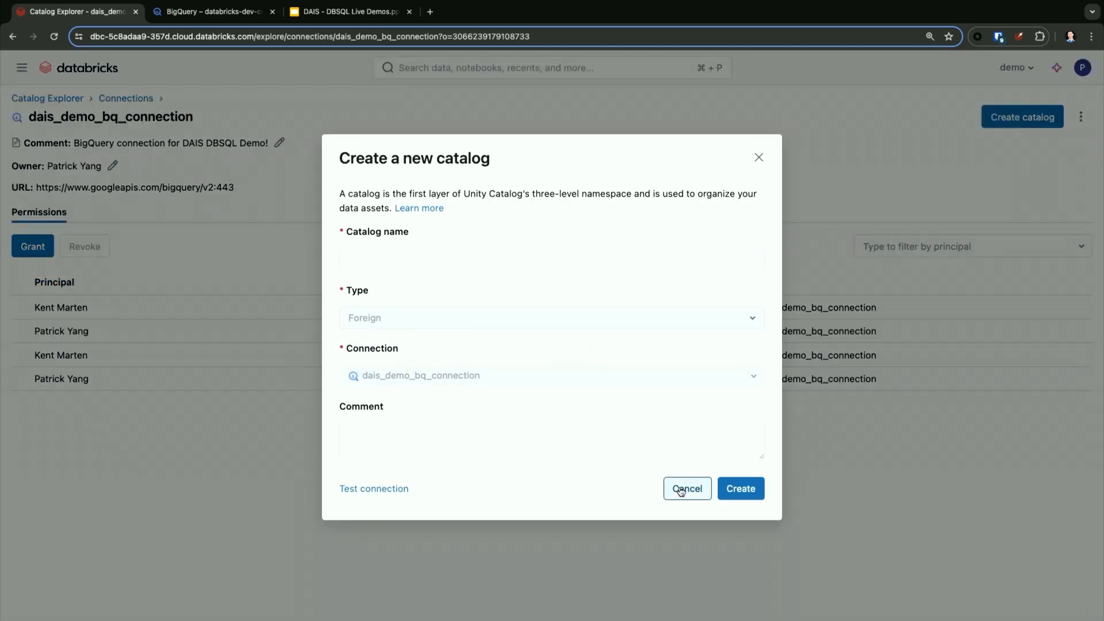
left_click(680, 488)
Step: In the Catalog Explorer, browse dais_dbsql_live_bigquery to wa_dol, compare it with the BigQuery console, and open the electric_vehicles table
left_click(55, 99)
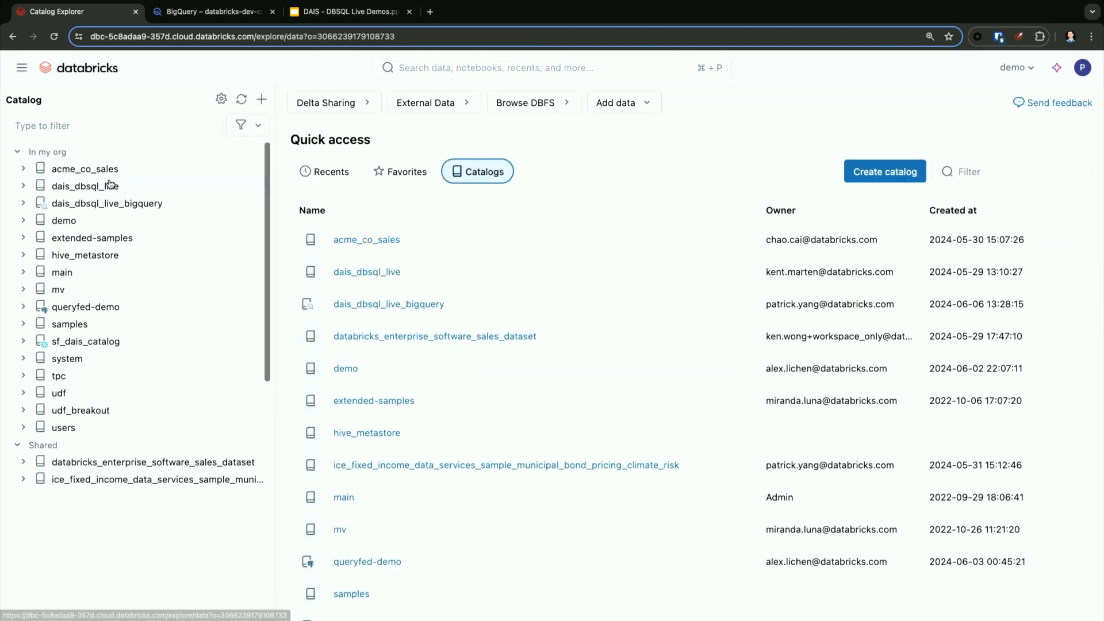
left_click(24, 204)
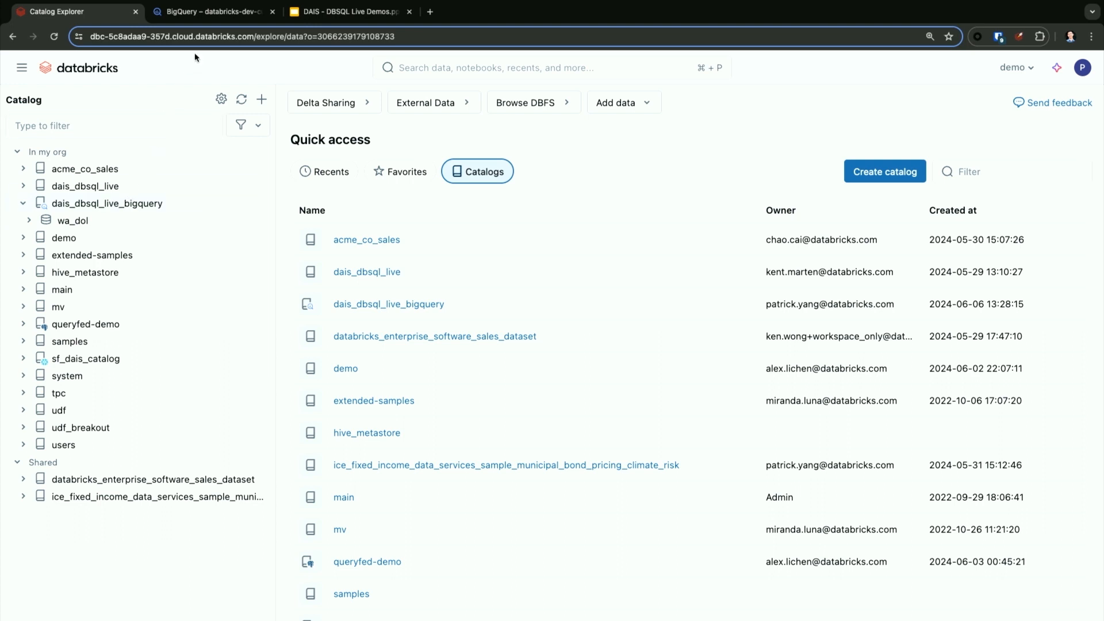
left_click(211, 13)
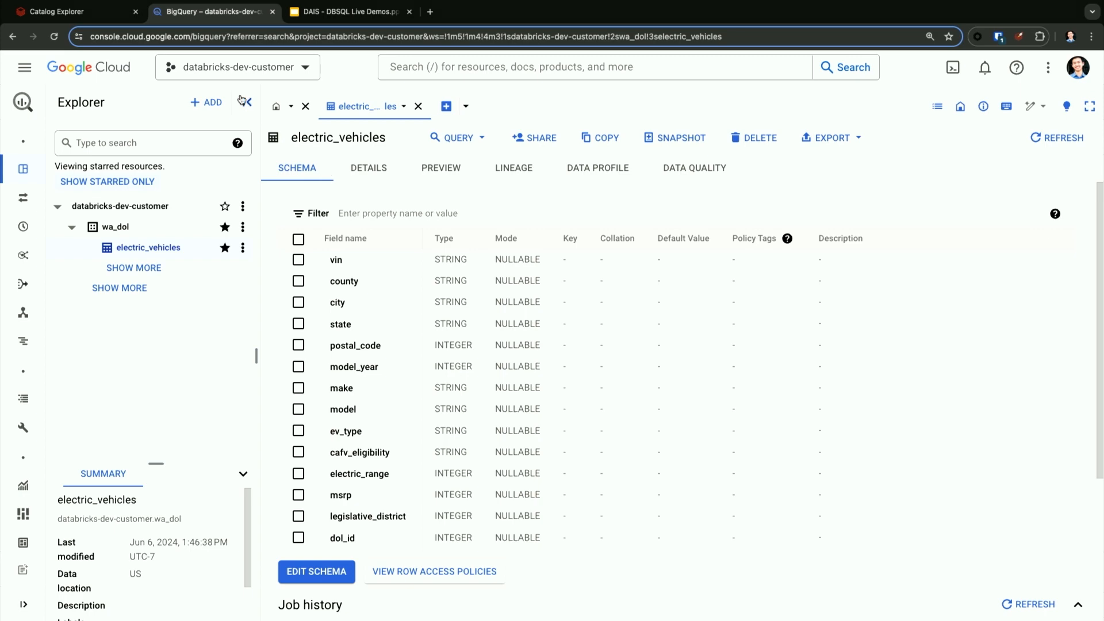
left_click(84, 11)
left_click(29, 220)
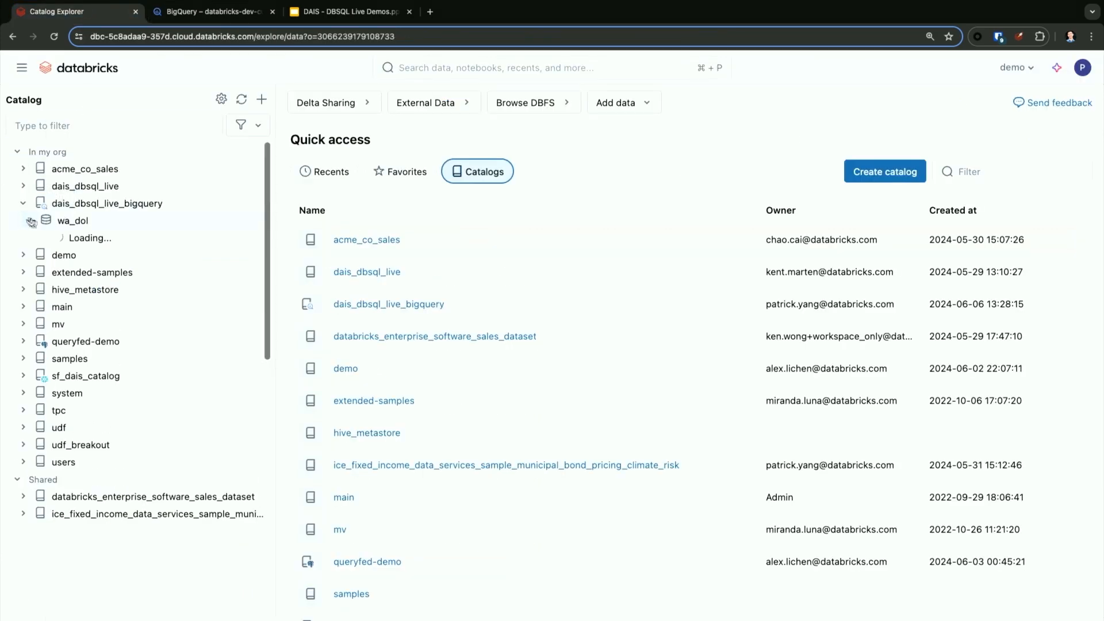
left_click(68, 242)
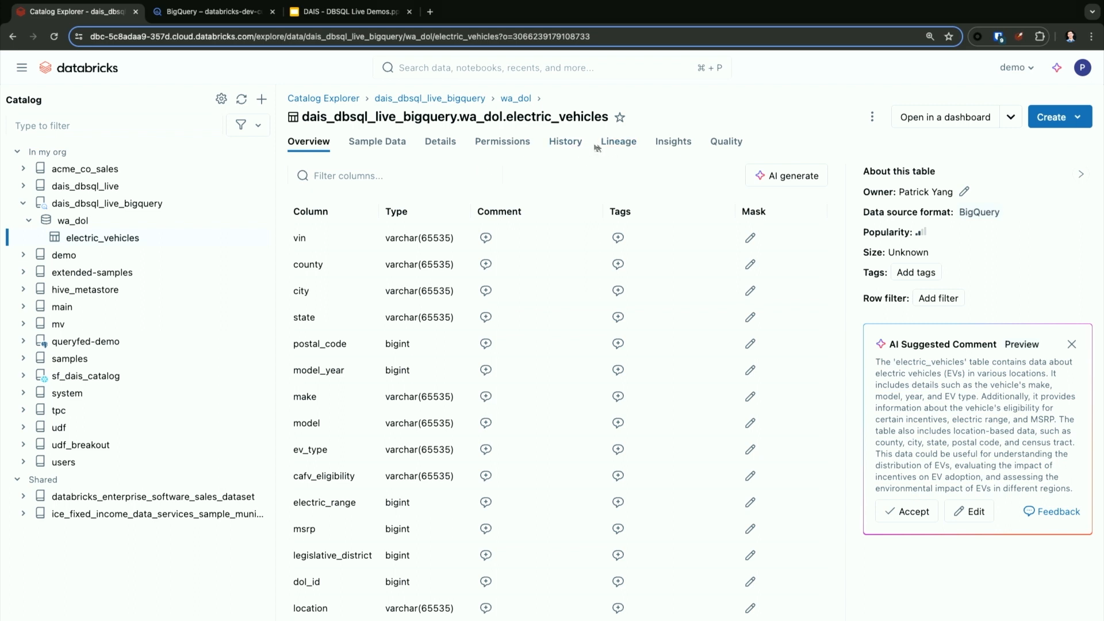
Step: View the lineage of the electric_vehicles table, including its lineage graph, and close the graph
left_click(613, 149)
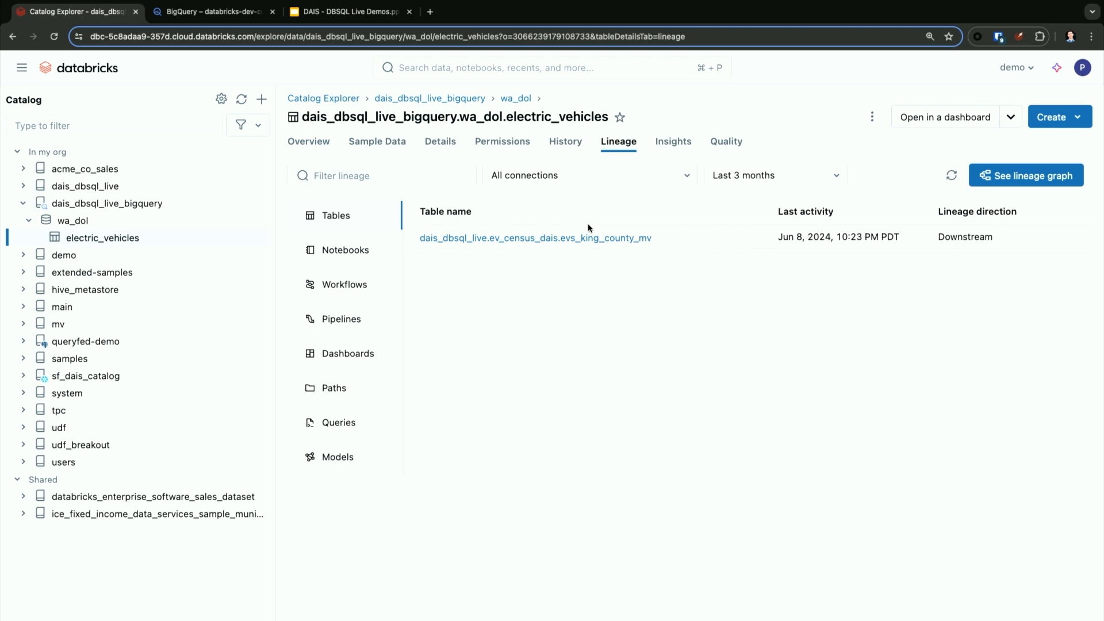
left_click(1021, 176)
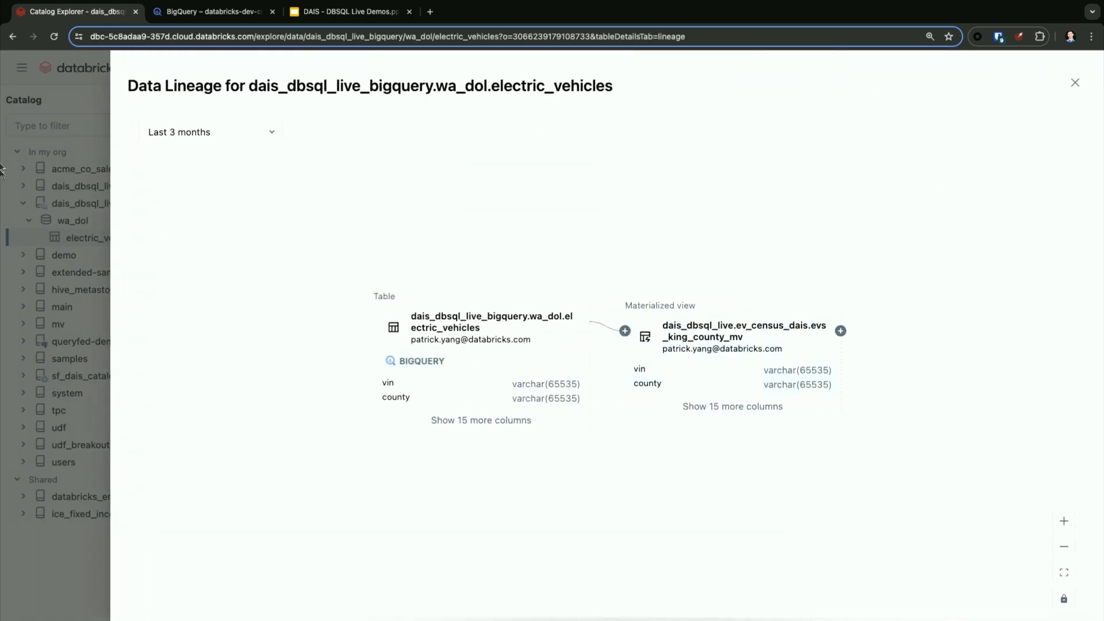
key("Escape")
Step: Review the electric_vehicles table's usage insights and open the frequent query Number of EVs by Population
left_click(670, 144)
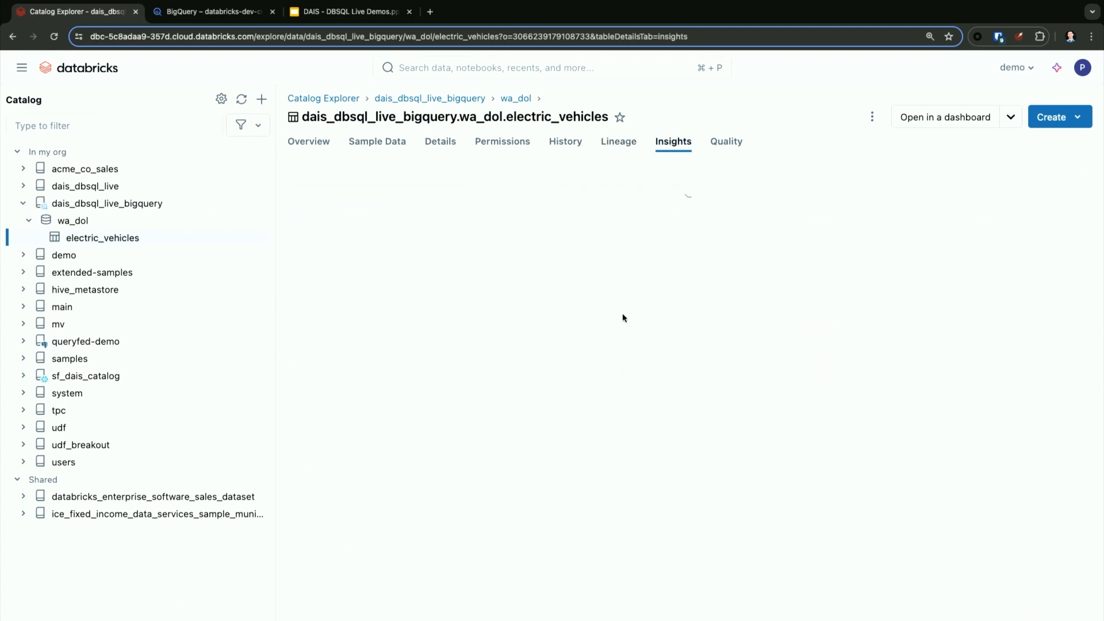
scroll(622, 316, "down", 2)
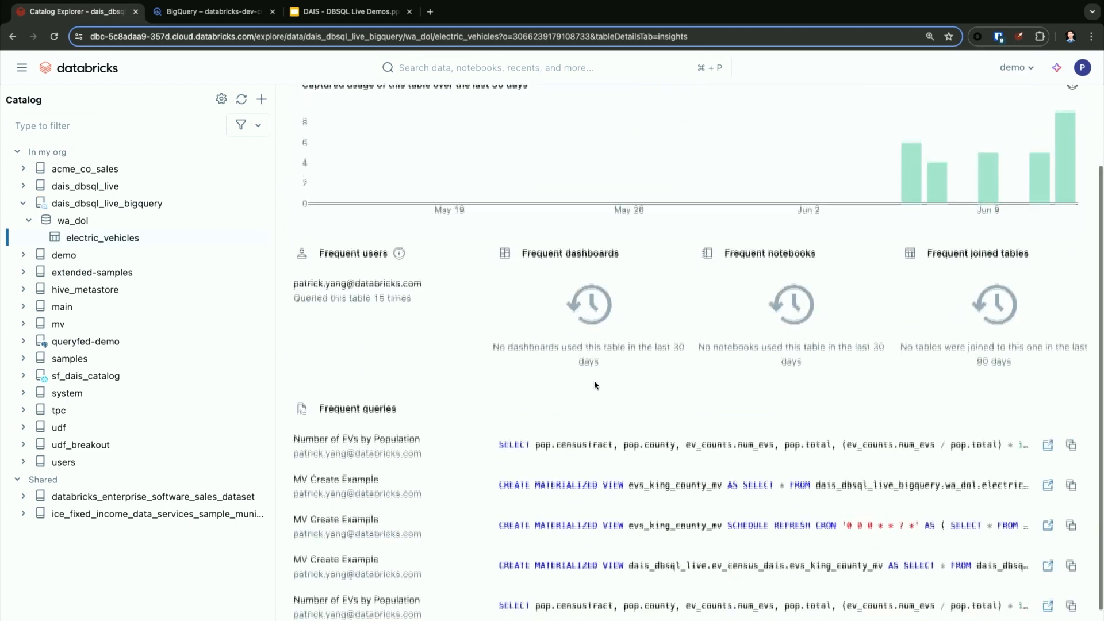
left_click(1047, 442)
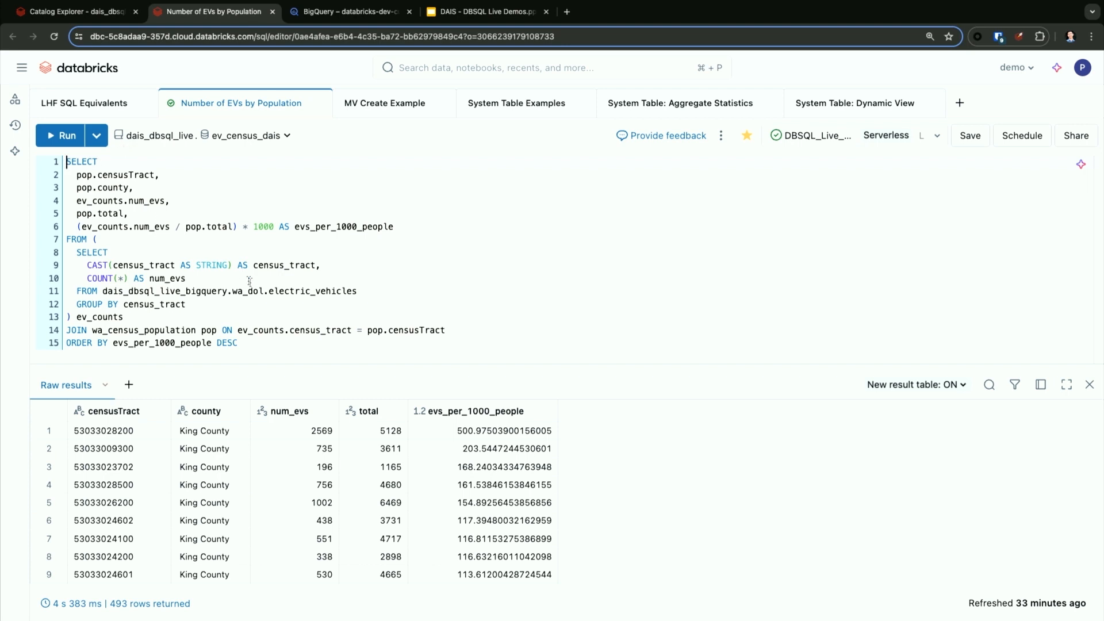
Step: Point out the federated electric_vehicles source table and the wa_census_population join in the query text
left_click_drag(103, 290, 365, 293)
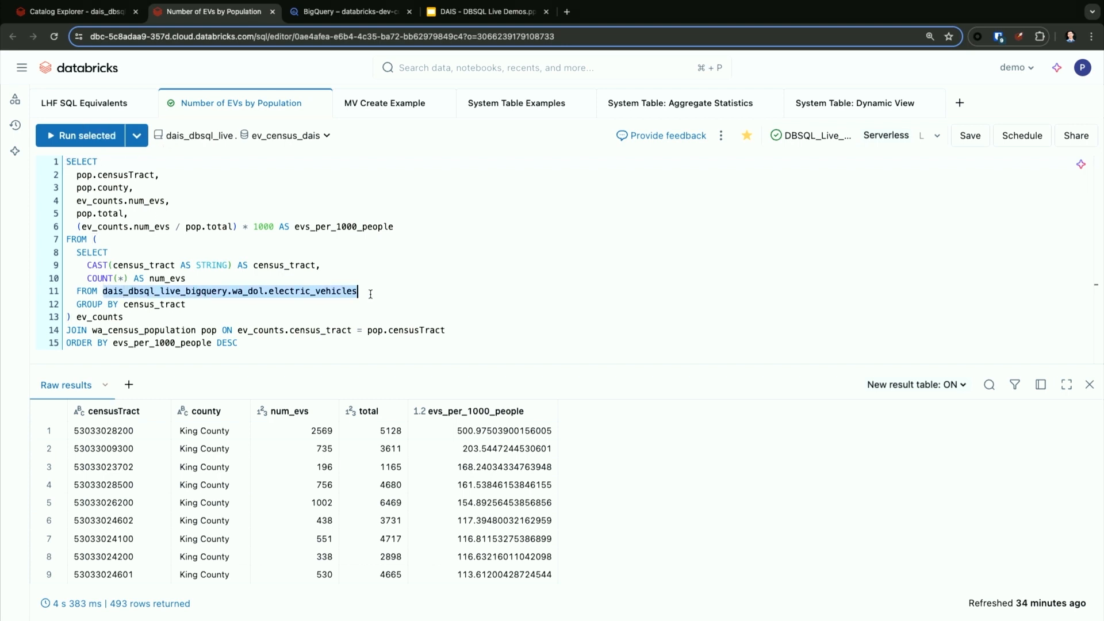
left_click(161, 330)
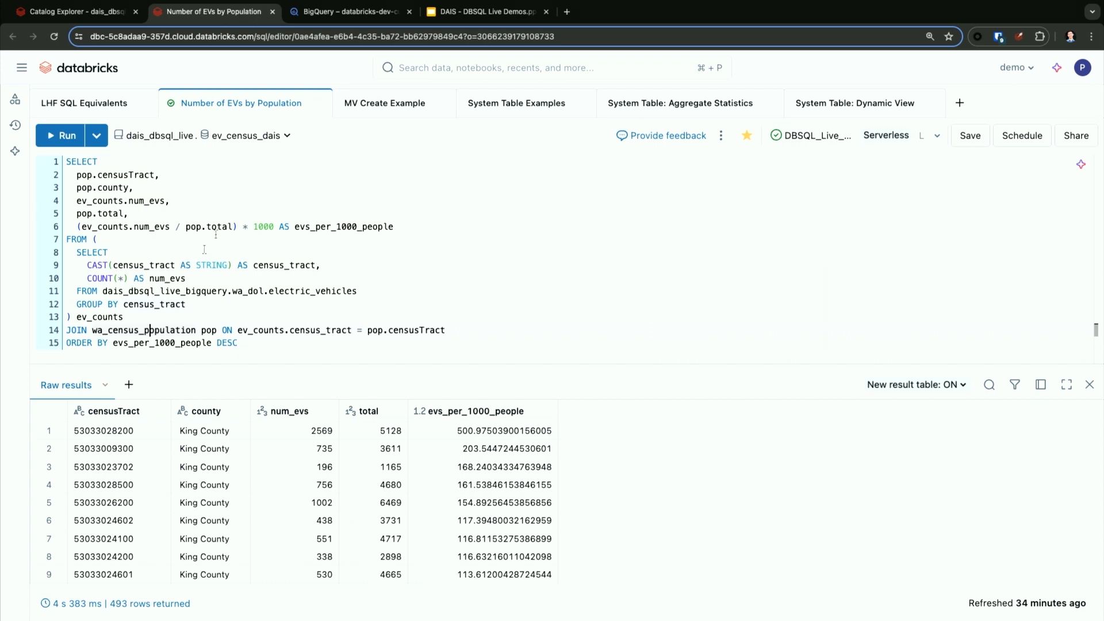
Step: Open the MV Create Example query and examine the materialized view's statement, refresh schedule and county filter
left_click(382, 104)
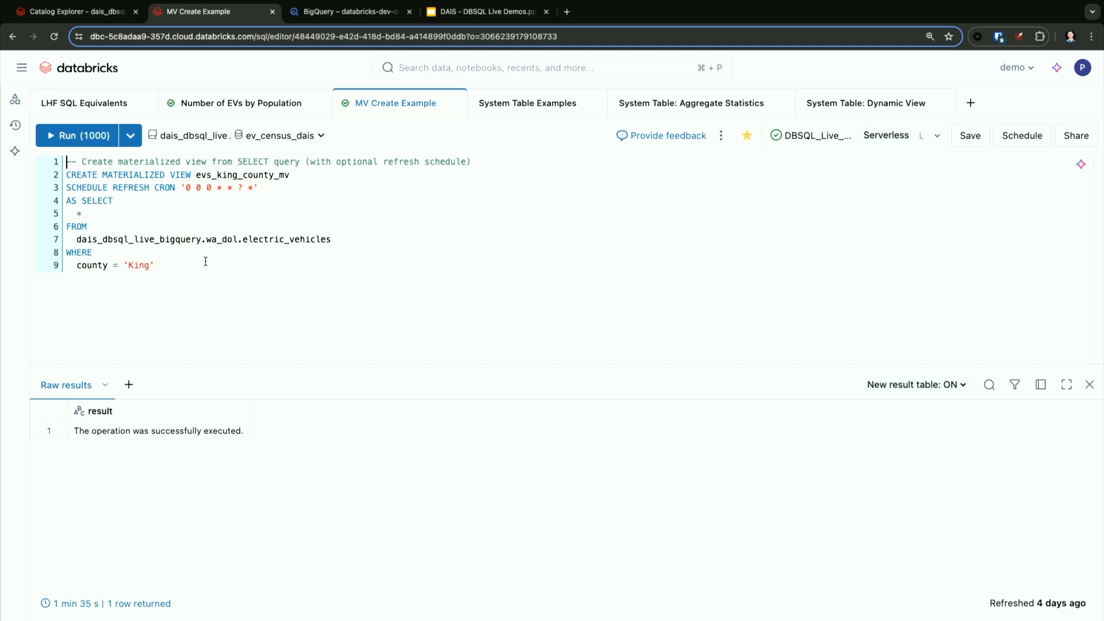
left_click_drag(205, 261, 65, 173)
left_click(153, 194)
left_click_drag(66, 252, 177, 265)
left_click(177, 265)
Step: Replace the federated source table in the Number of EVs by Population query with evs_king_county_mv and run the query
double_click(235, 178)
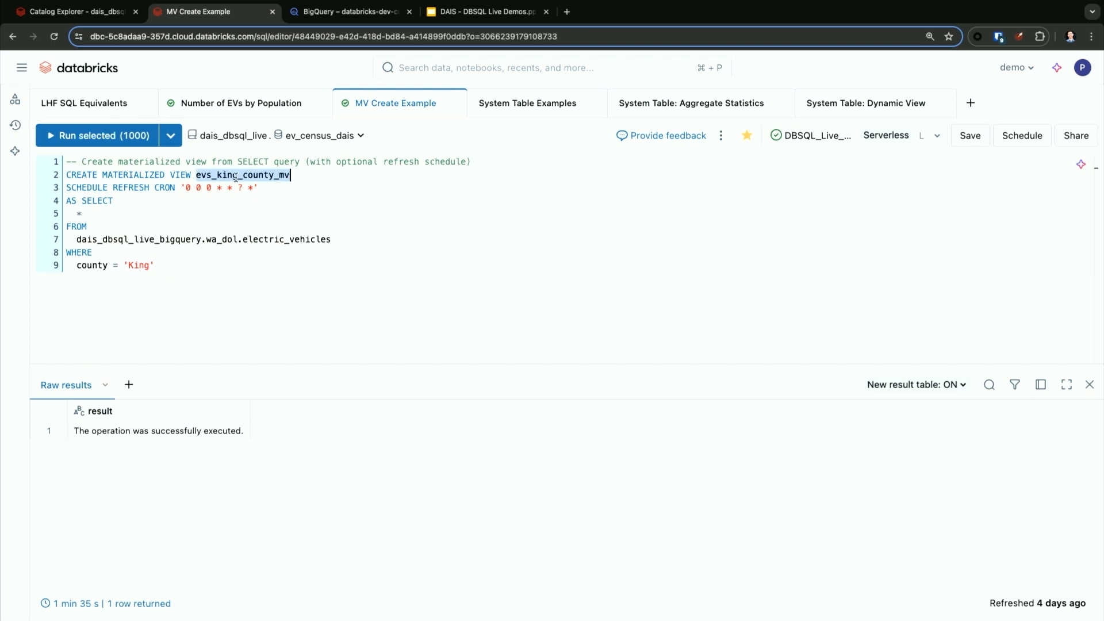
left_click(256, 114)
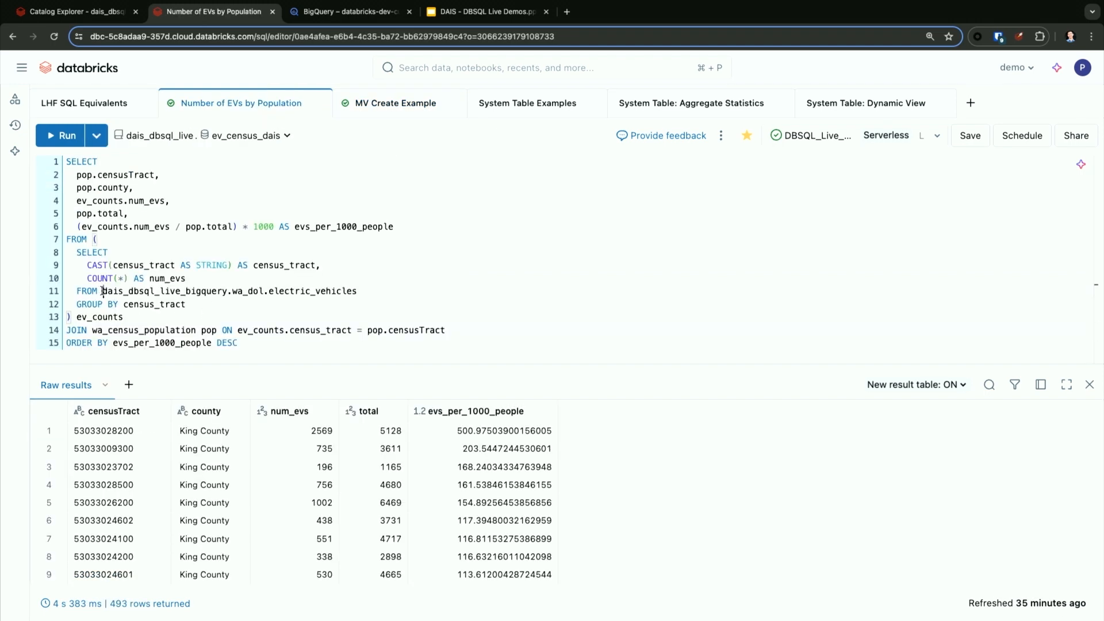
left_click_drag(101, 291, 357, 291)
type("evs_king_county_mv")
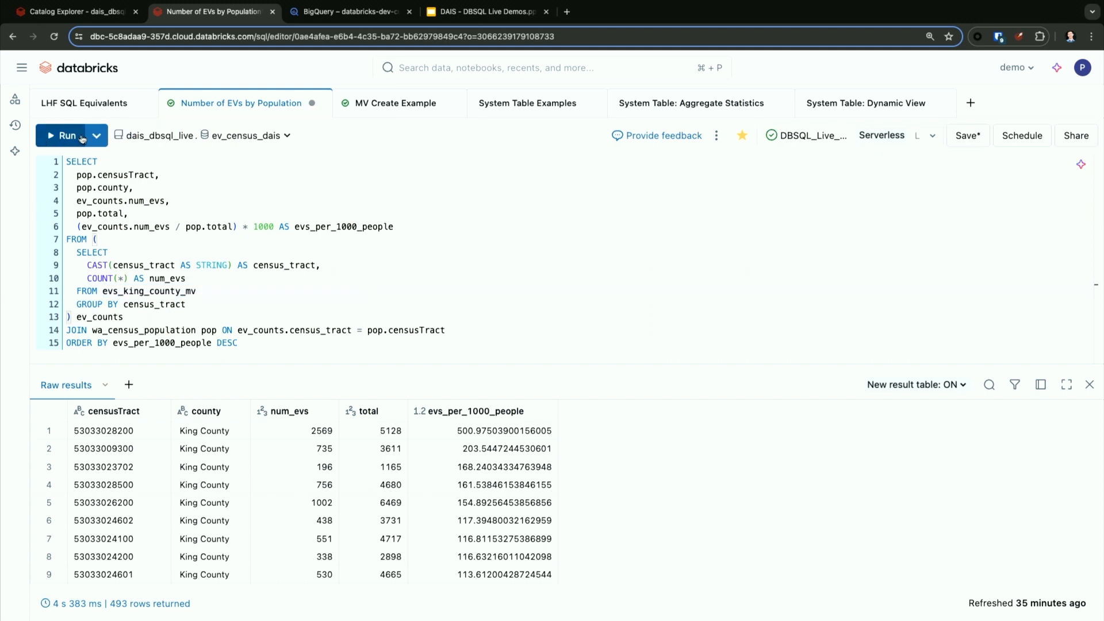
left_click(68, 140)
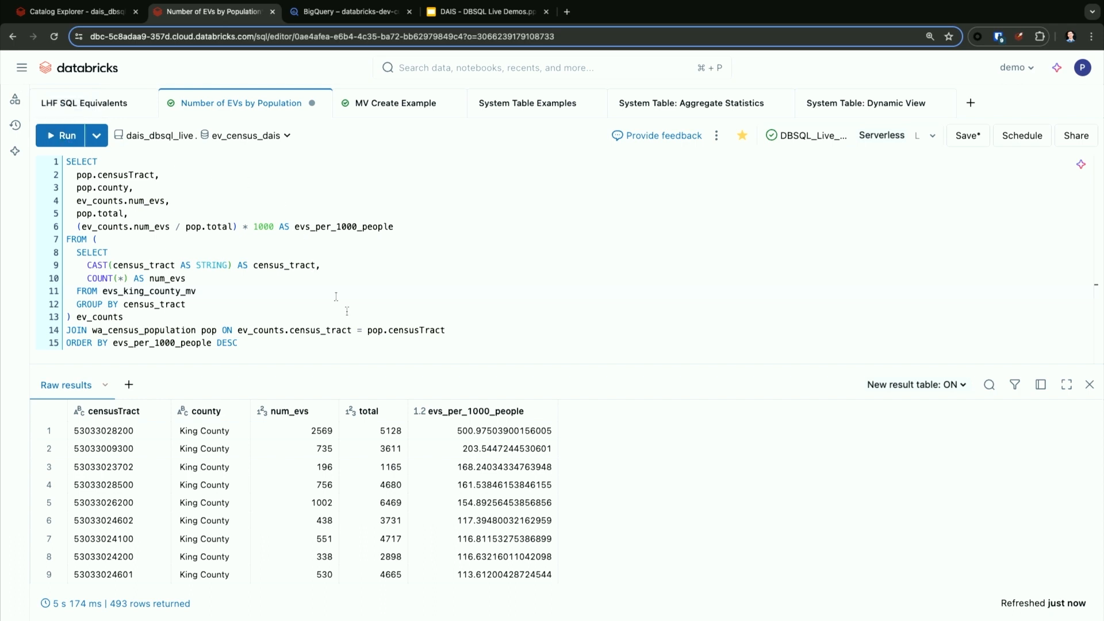
left_click(434, 433)
Step: Open the LHF SQL Equivalents query and examine its CREATE CONNECTION and CREATE FOREIGN CATALOG statements for BigQuery
left_click(95, 113)
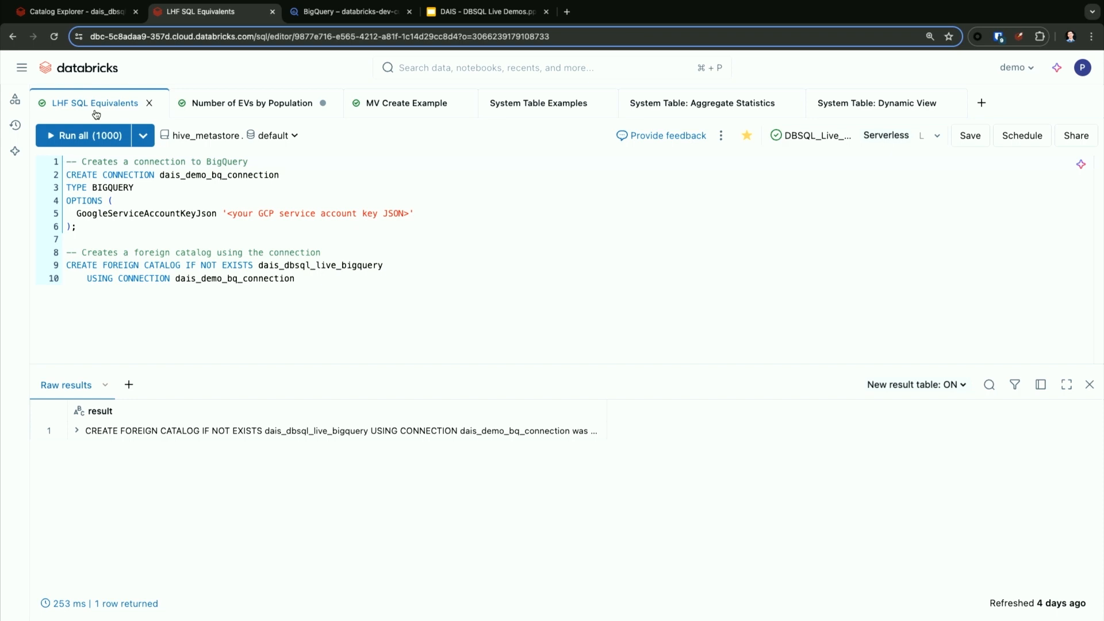
left_click(295, 278)
left_click_drag(295, 278, 59, 156)
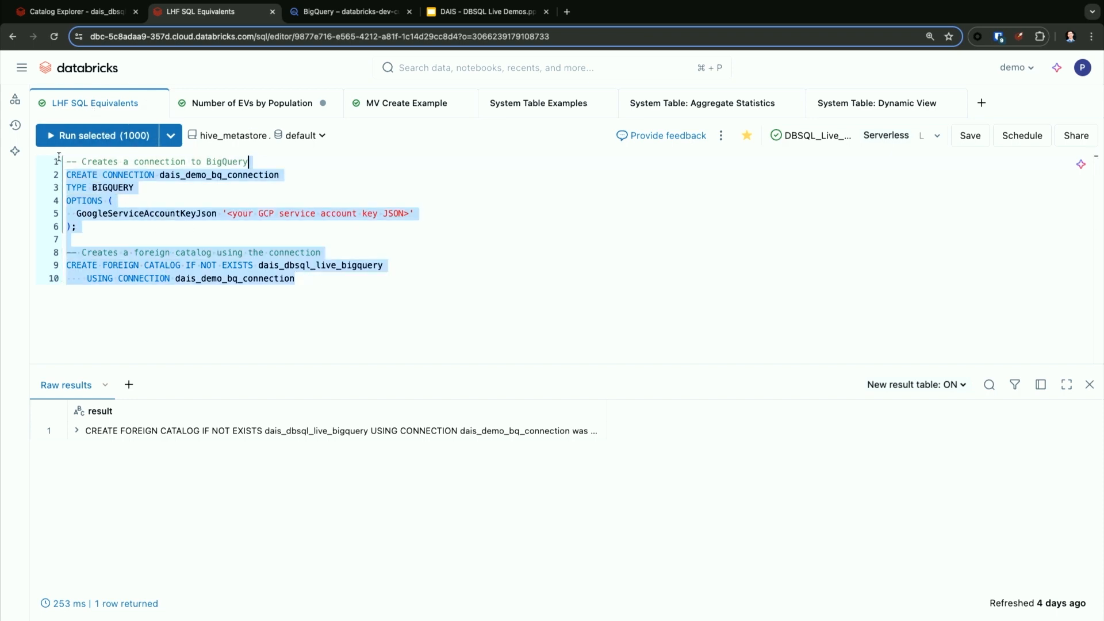
left_click(109, 199)
left_click_drag(77, 226, 63, 173)
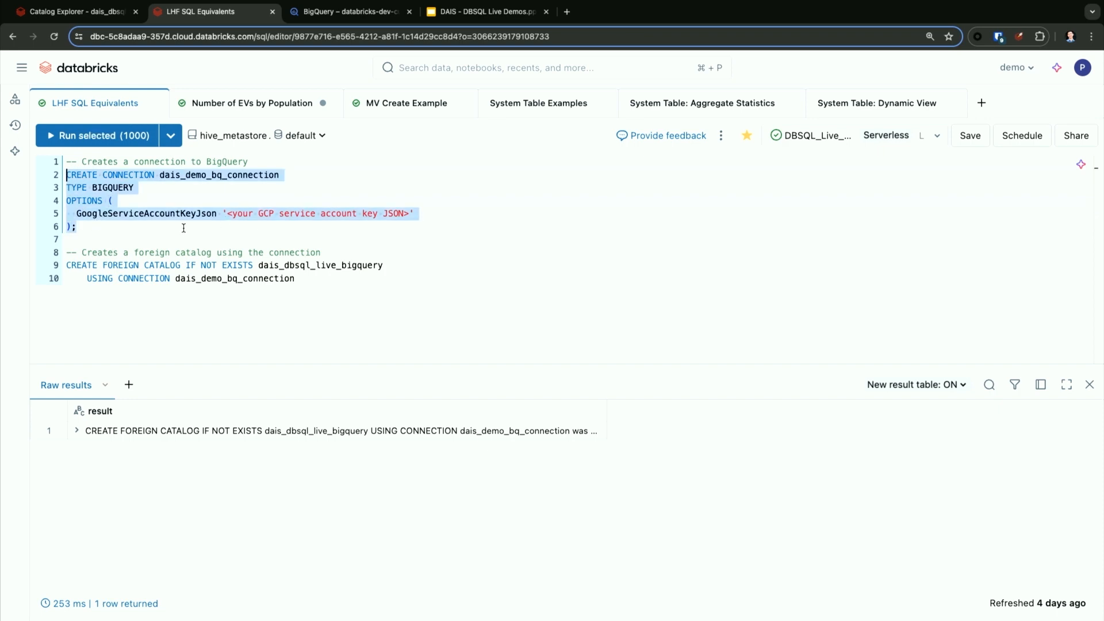
left_click_drag(302, 280, 52, 264)
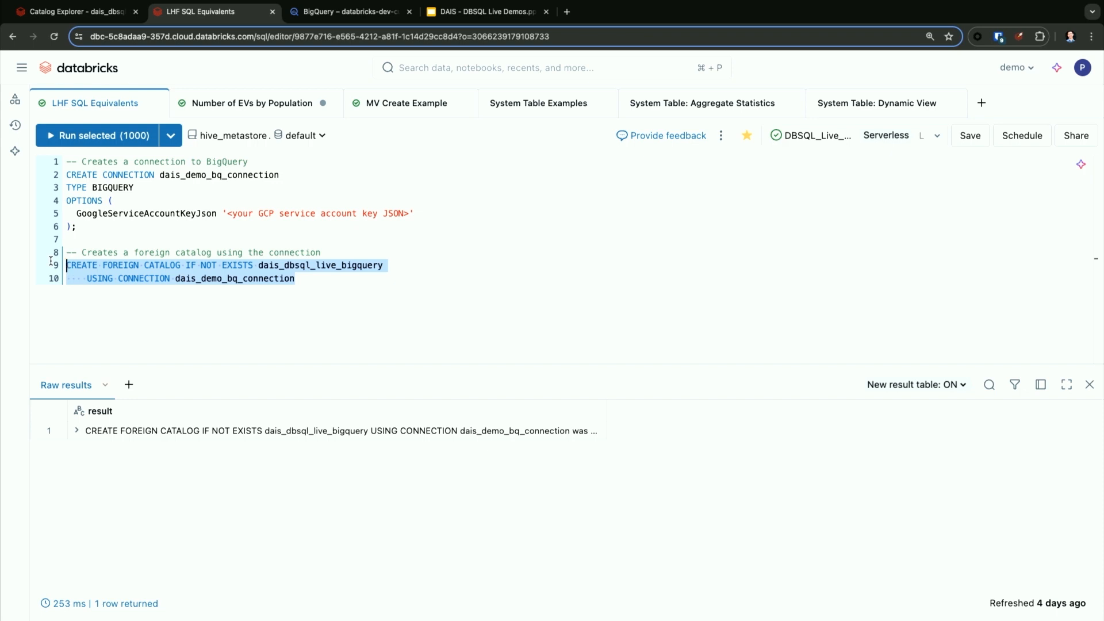
left_click(98, 244)
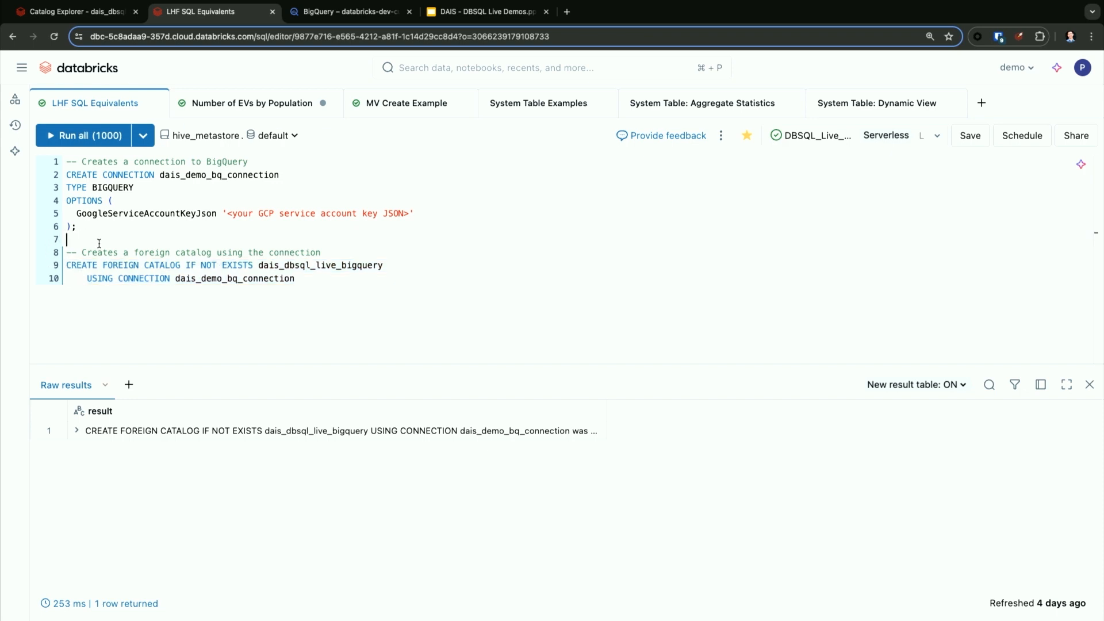
Step: In the other Databricks browser window, search the workspace for kitchen and open the kitchen_supply_dais reviews table
key("ctrl+Left")
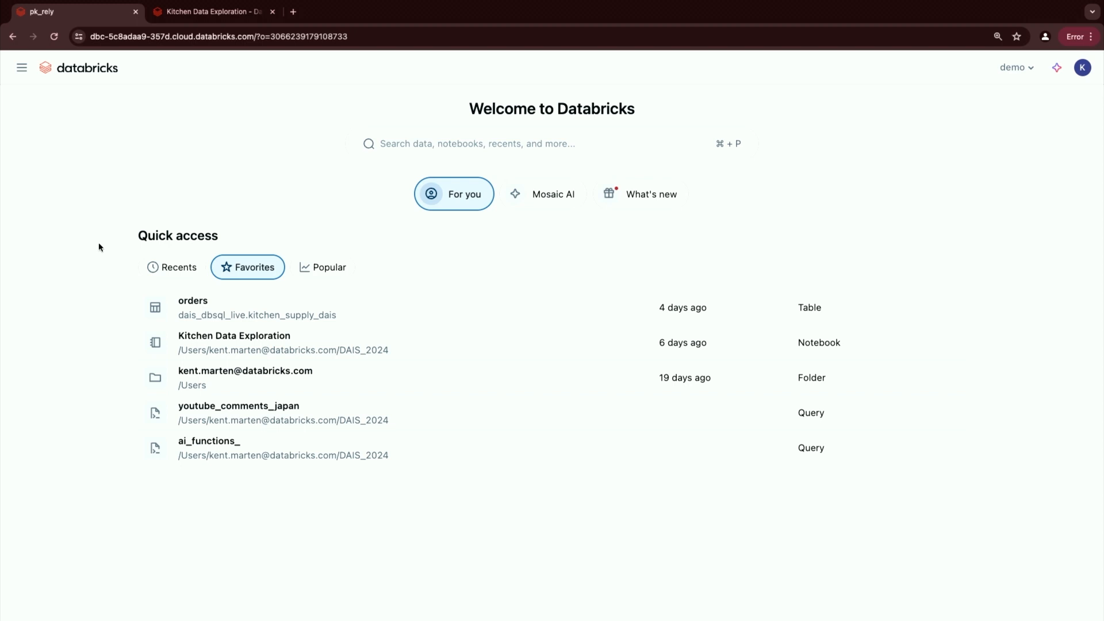
left_click(400, 144)
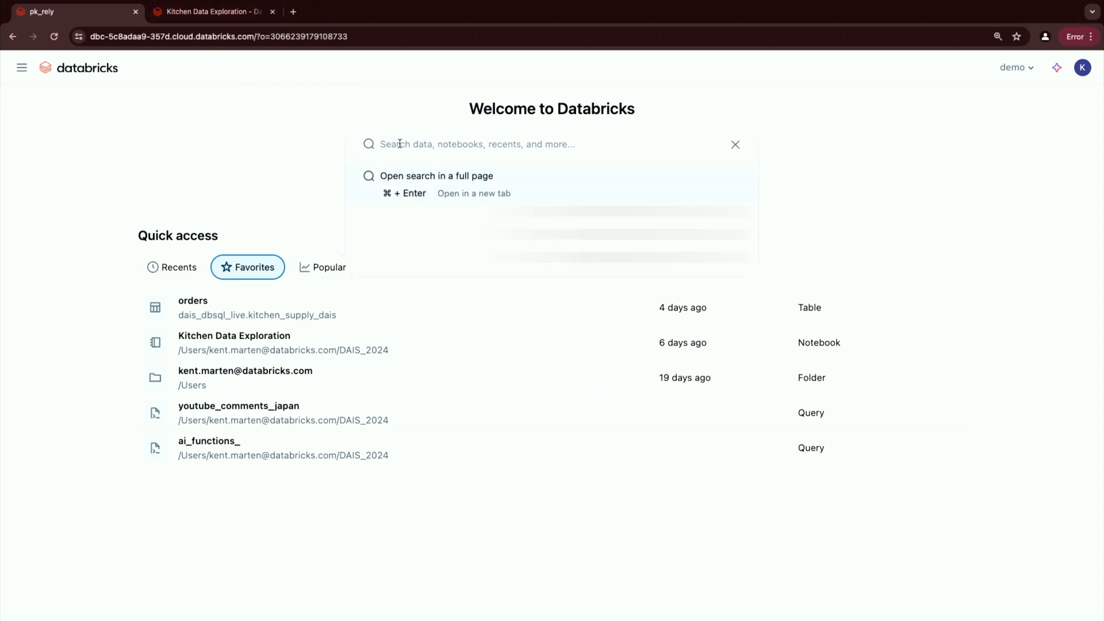
type("kitchen")
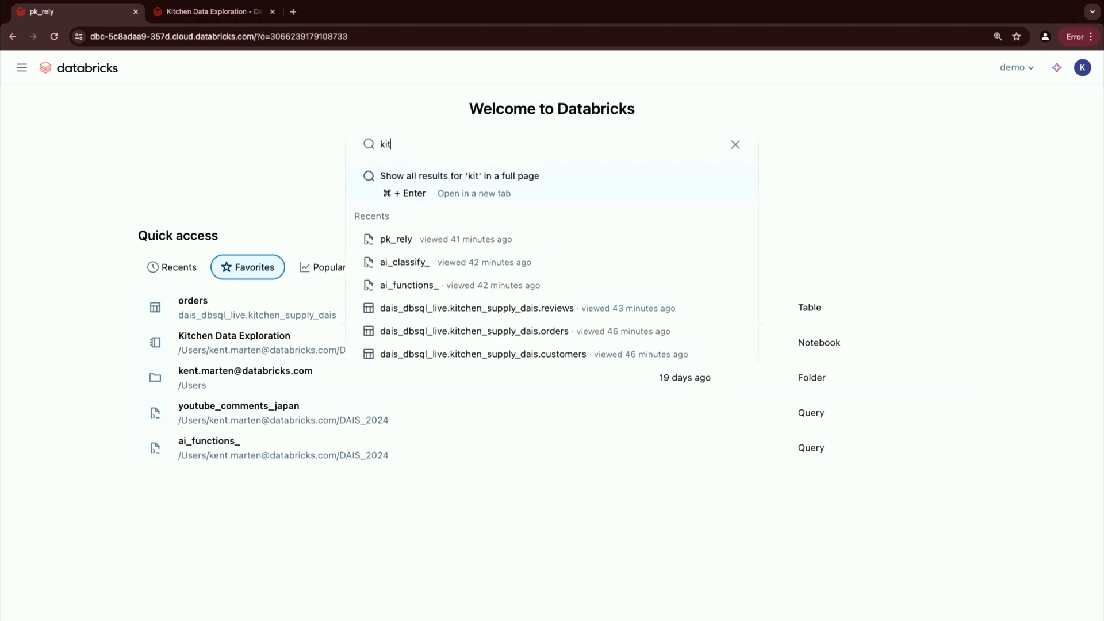
key("Return")
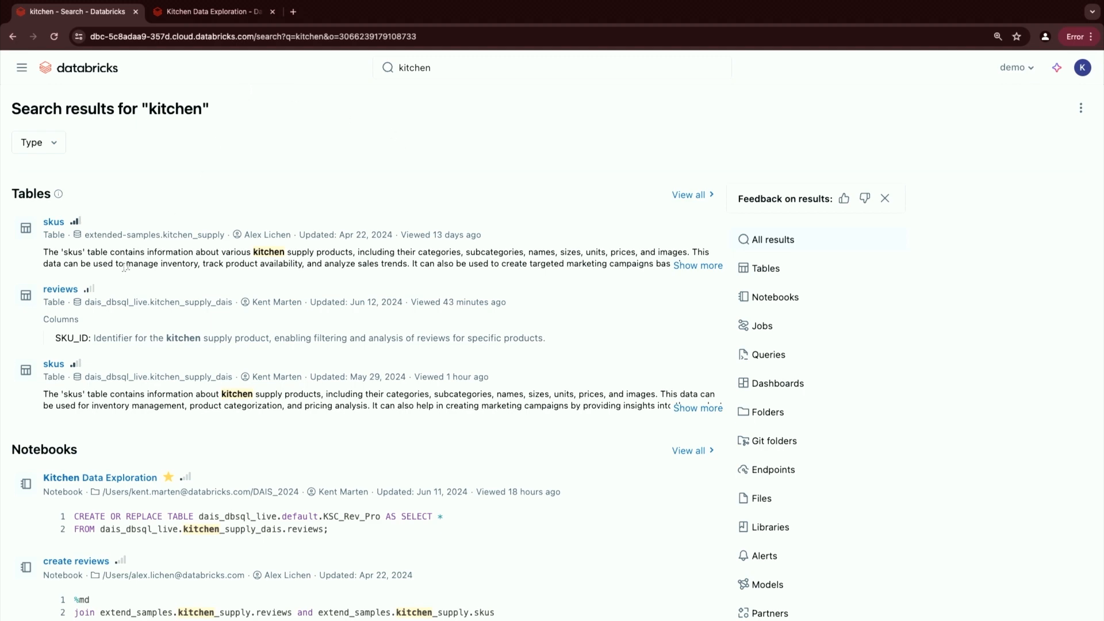
left_click(61, 289)
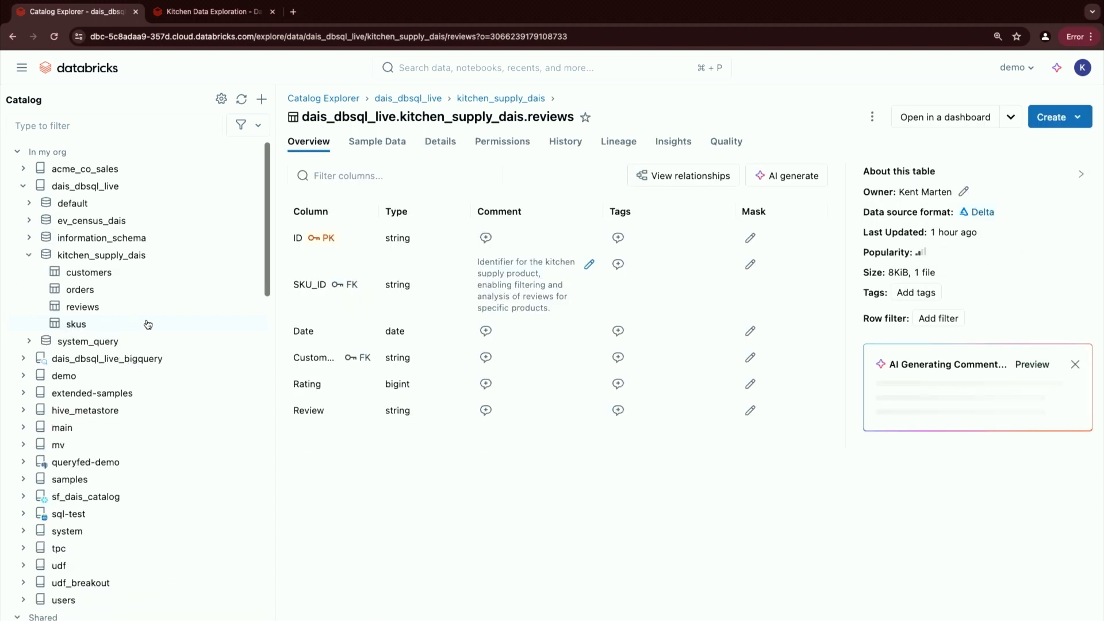
Step: Browse the dais_dbsql_live catalog to the kitchen_supply_dais schema and open its orders table
left_click(150, 197)
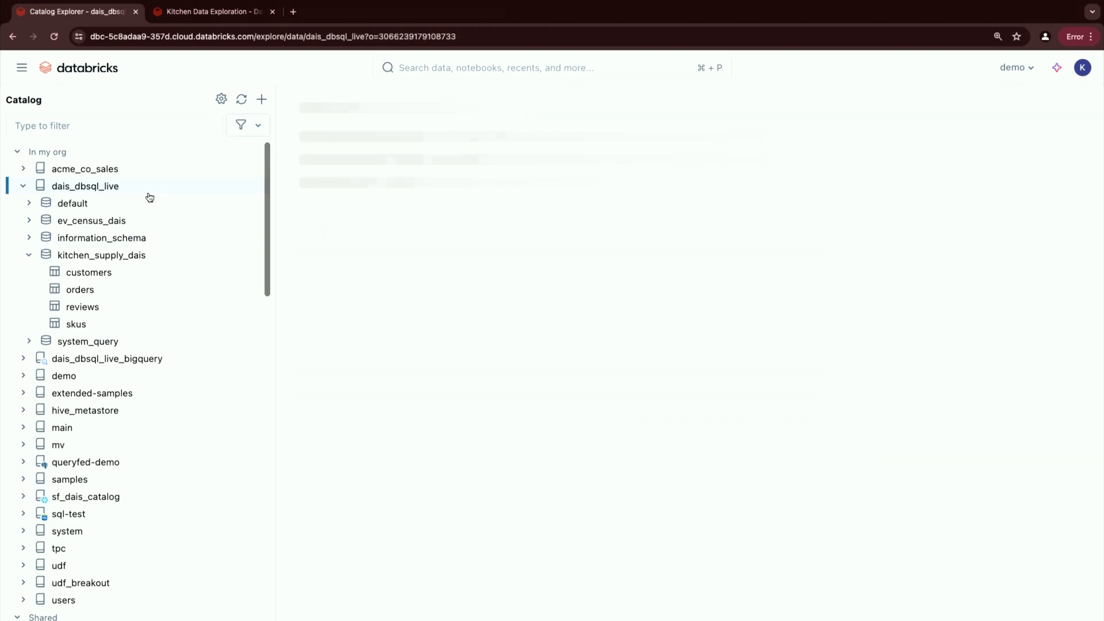
left_click(148, 255)
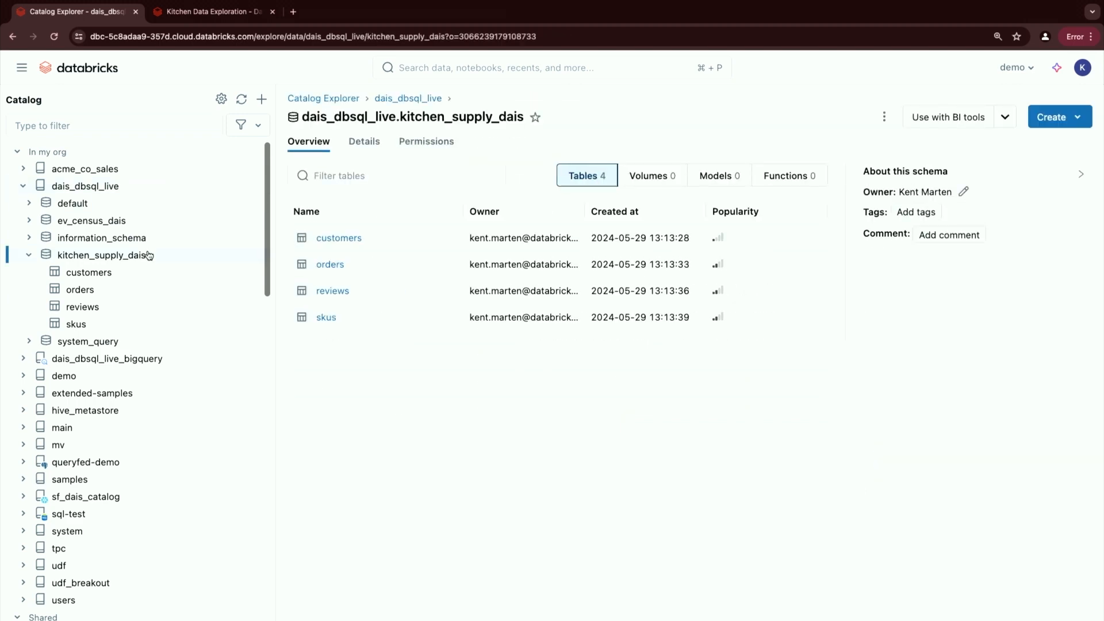
left_click(128, 276)
left_click(127, 289)
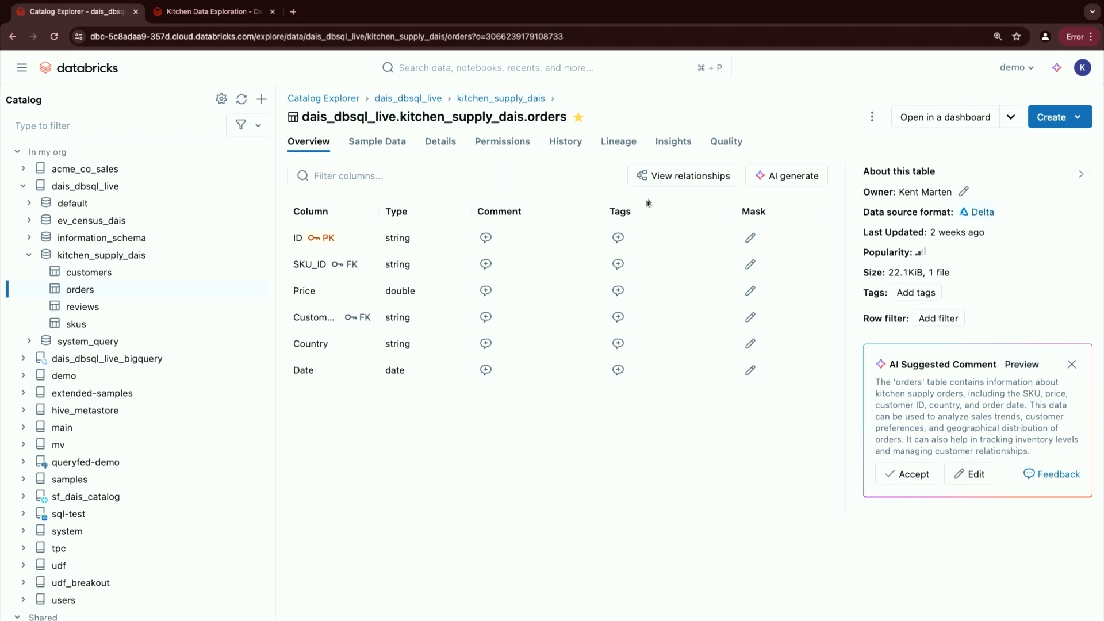
Step: View the orders table's entity relationship diagram with all columns of orders, skus and customers expanded, and close it
left_click(666, 183)
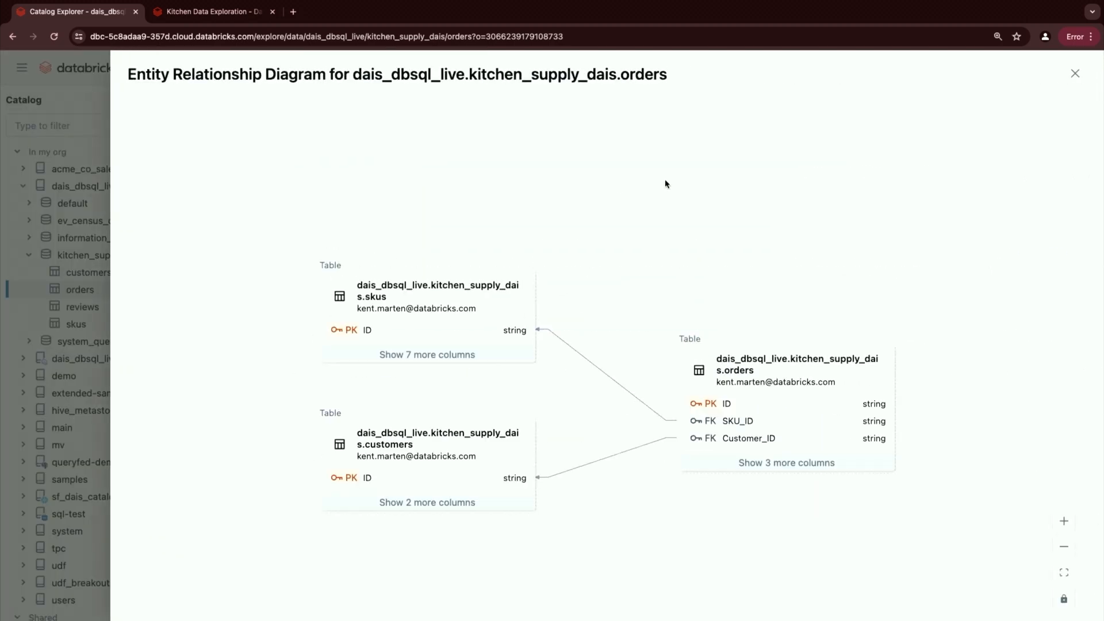
left_click_drag(601, 361, 599, 274)
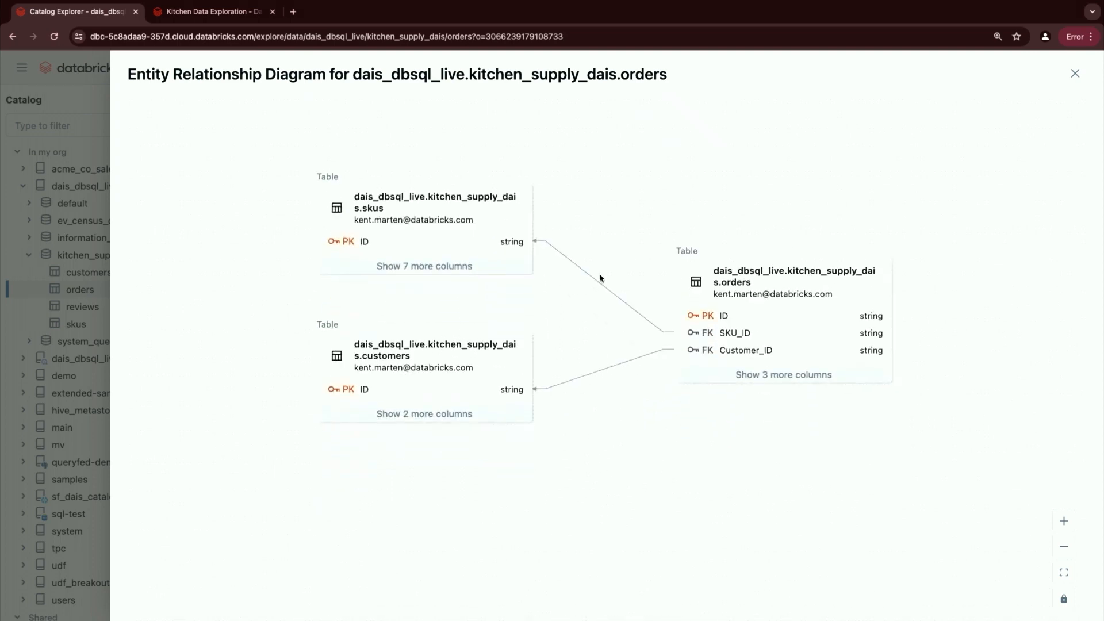
mouse_move(726, 355)
left_click(745, 377)
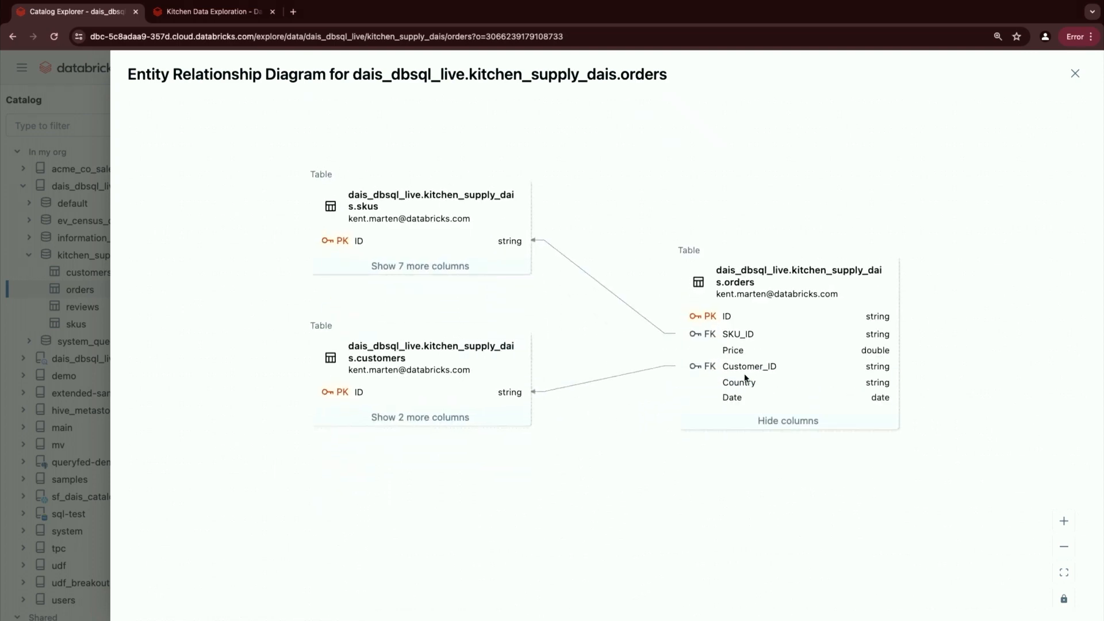
left_click(443, 266)
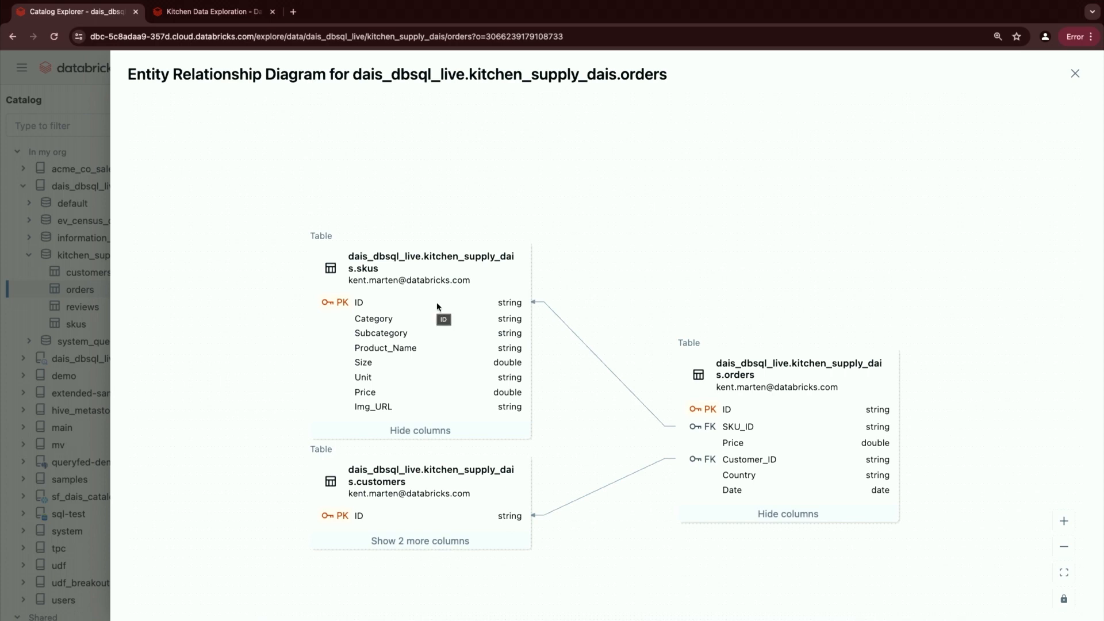
left_click(415, 540)
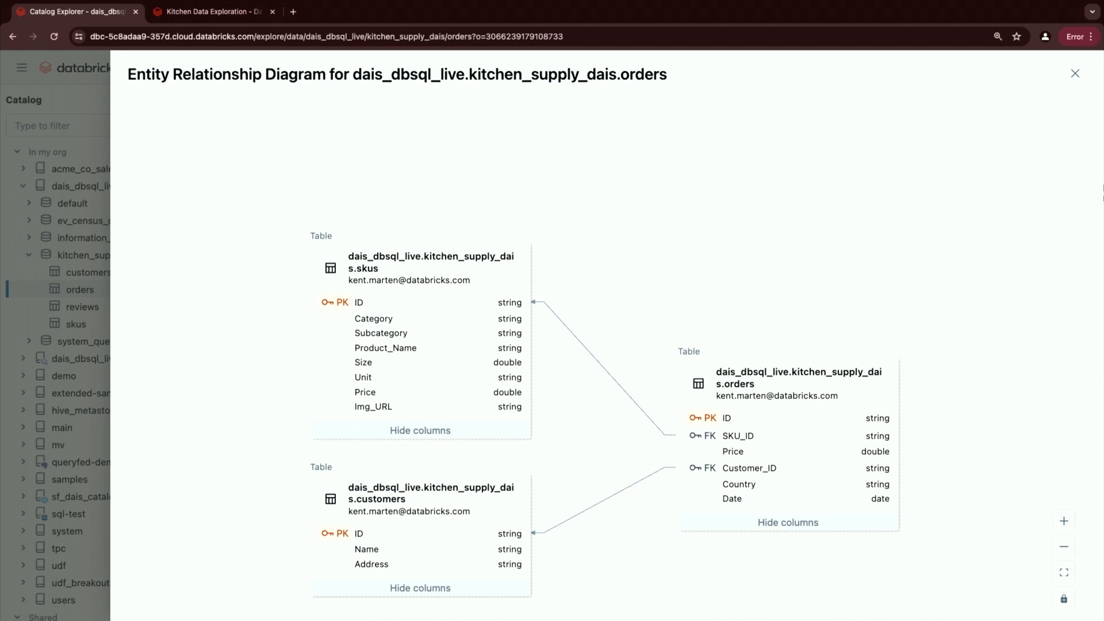
left_click(1075, 74)
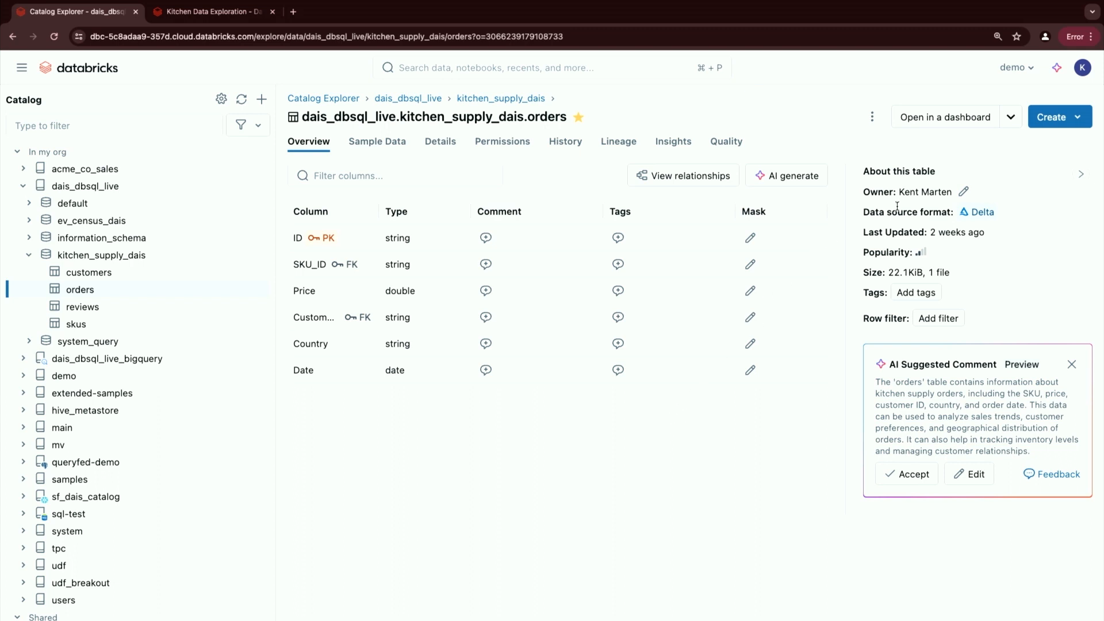
Step: Accept the AI-suggested comment for the orders table, and generate and hide the AI suggestions for its column comments
mouse_move(921, 255)
left_click(914, 478)
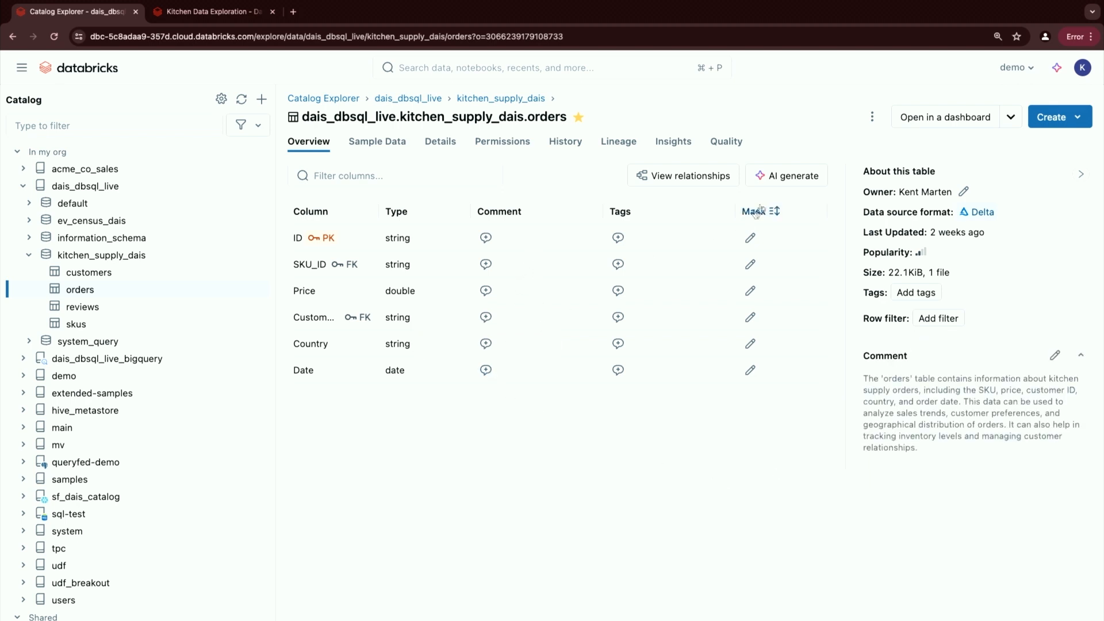
left_click(792, 177)
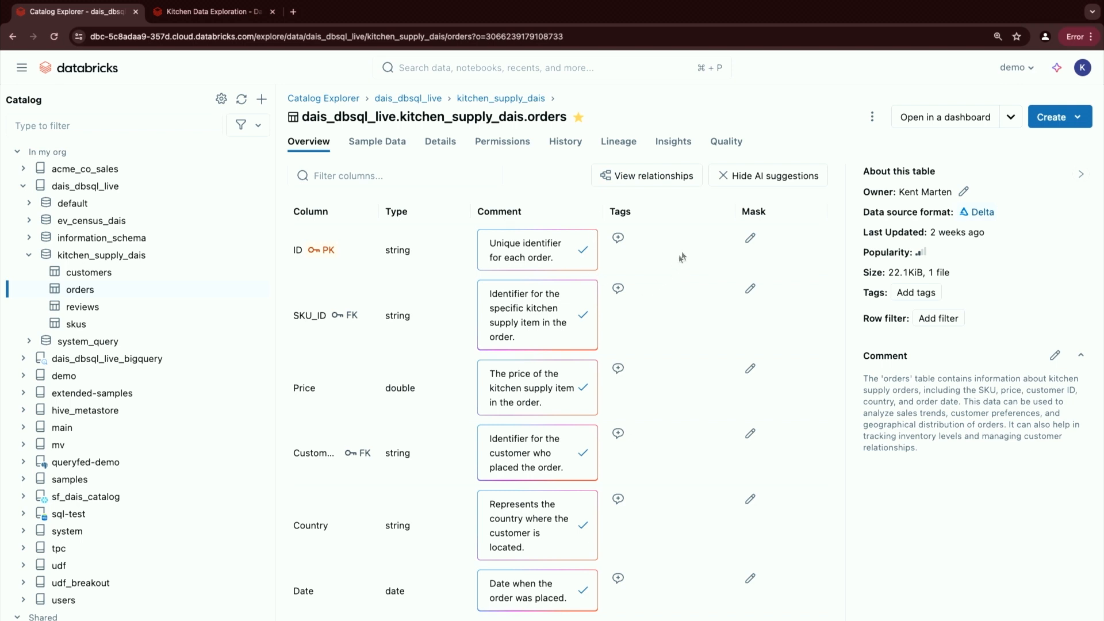
left_click(779, 178)
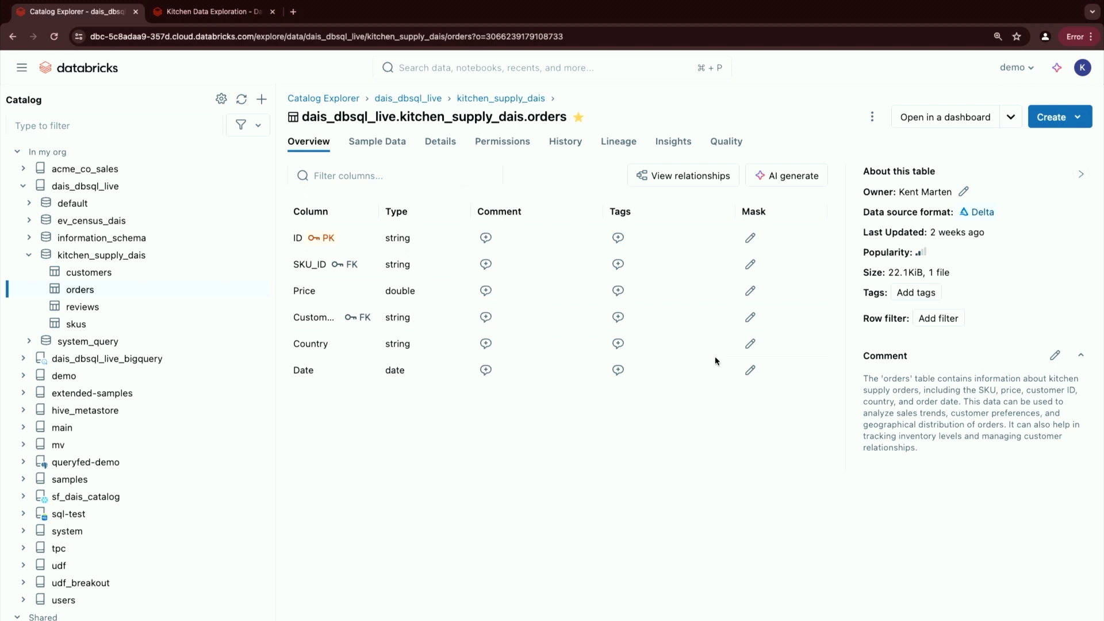
Step: Set up publishing the orders table to the DAIS Power BI workspace, and close the dialog without publishing
left_click(1012, 121)
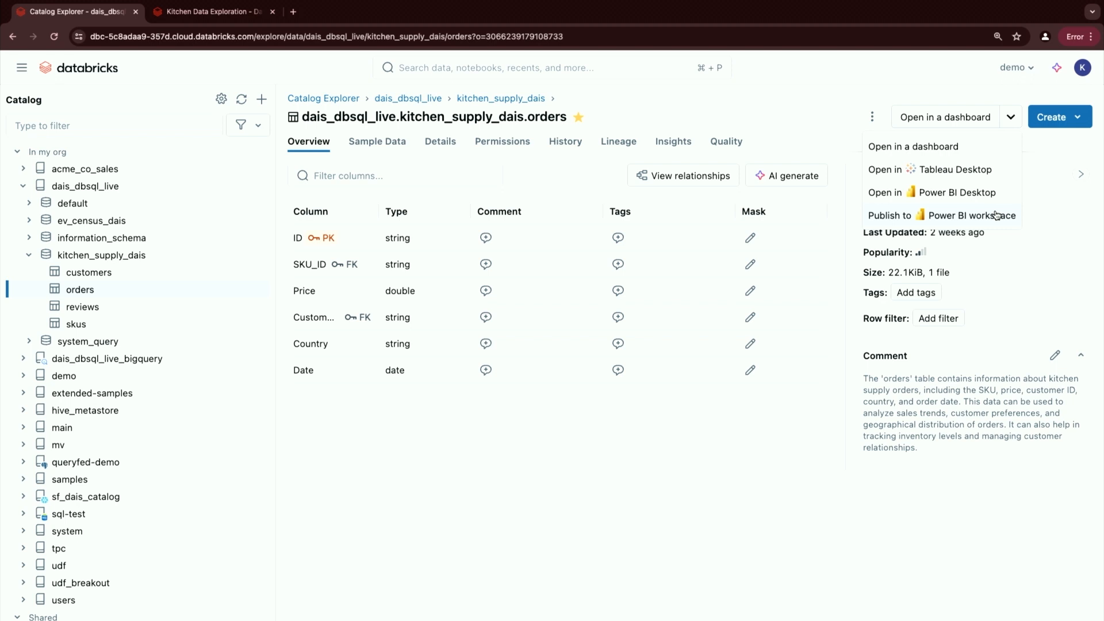
left_click(996, 220)
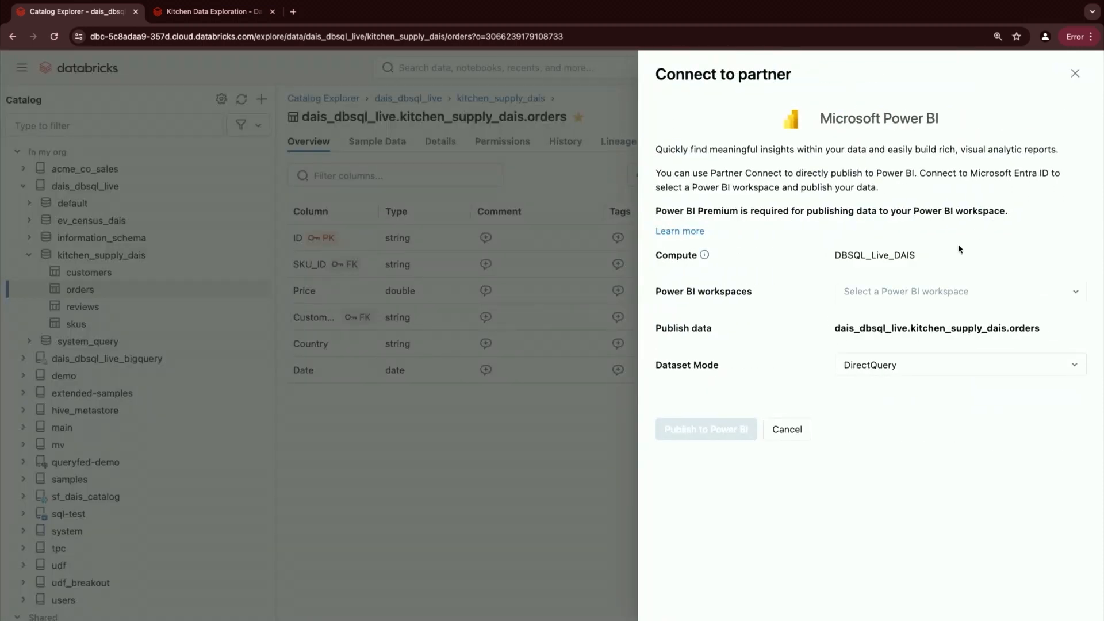
left_click(914, 291)
left_click(896, 320)
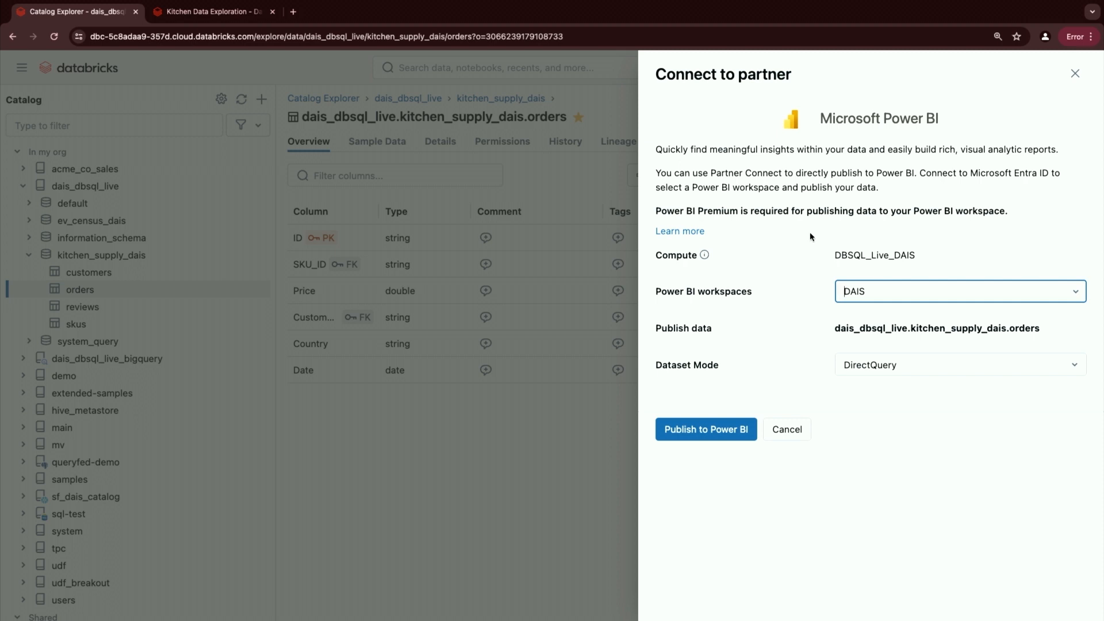
left_click(1075, 73)
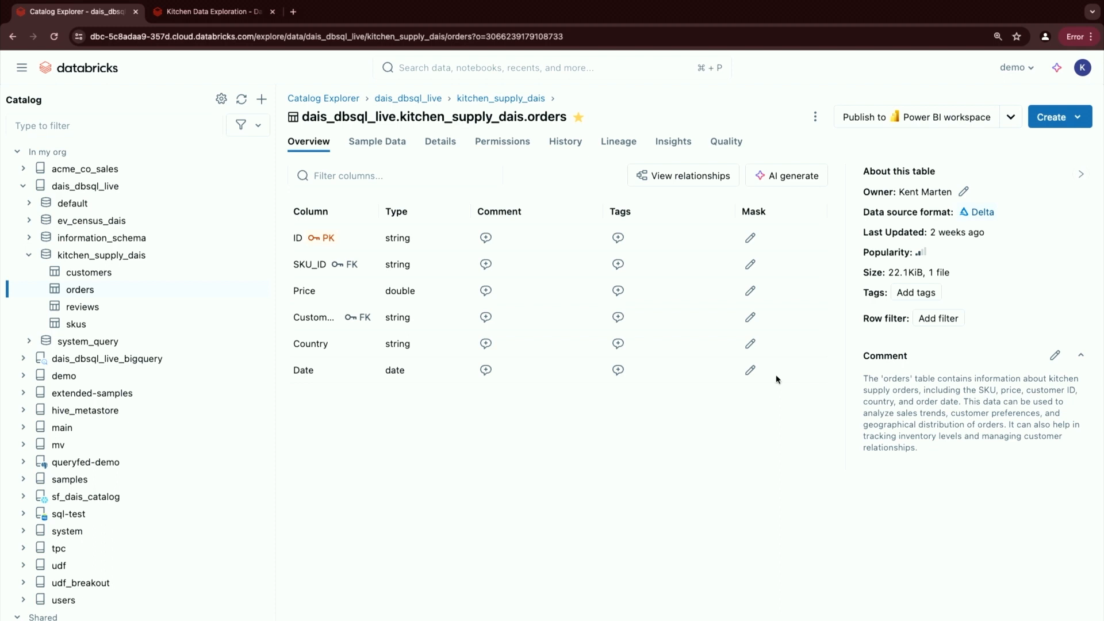
Step: Create a new SQL query from the orders table
left_click(1064, 129)
left_click(1008, 150)
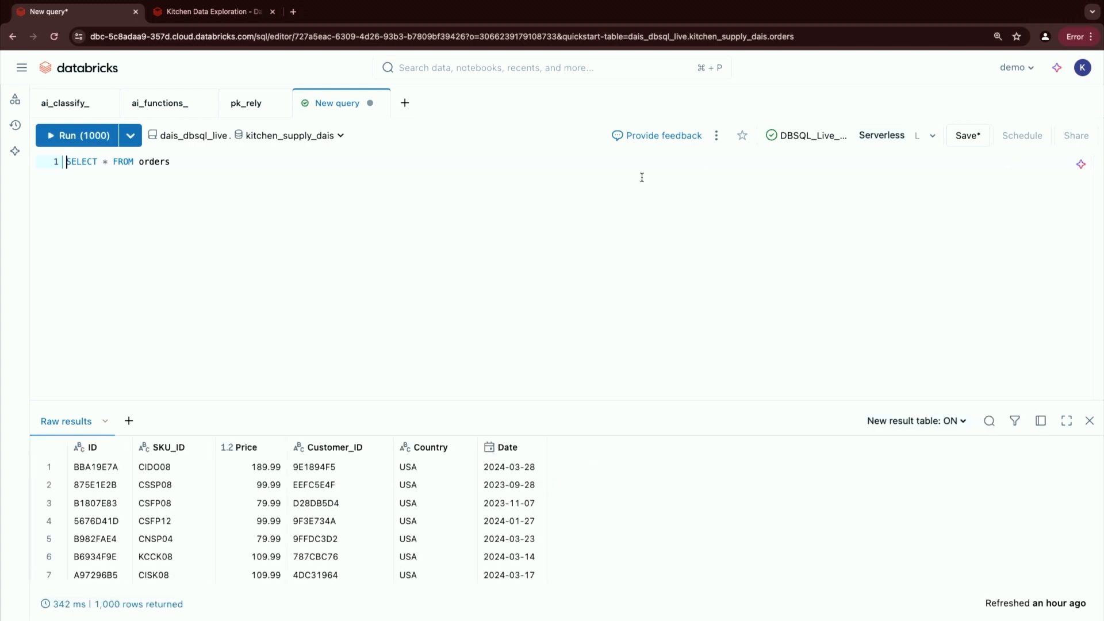
Step: Run only the SELECT * FROM new_pk_customer LIMIT 50 statement of the pk_rely query, cancelling the run of the whole script
left_click(246, 103)
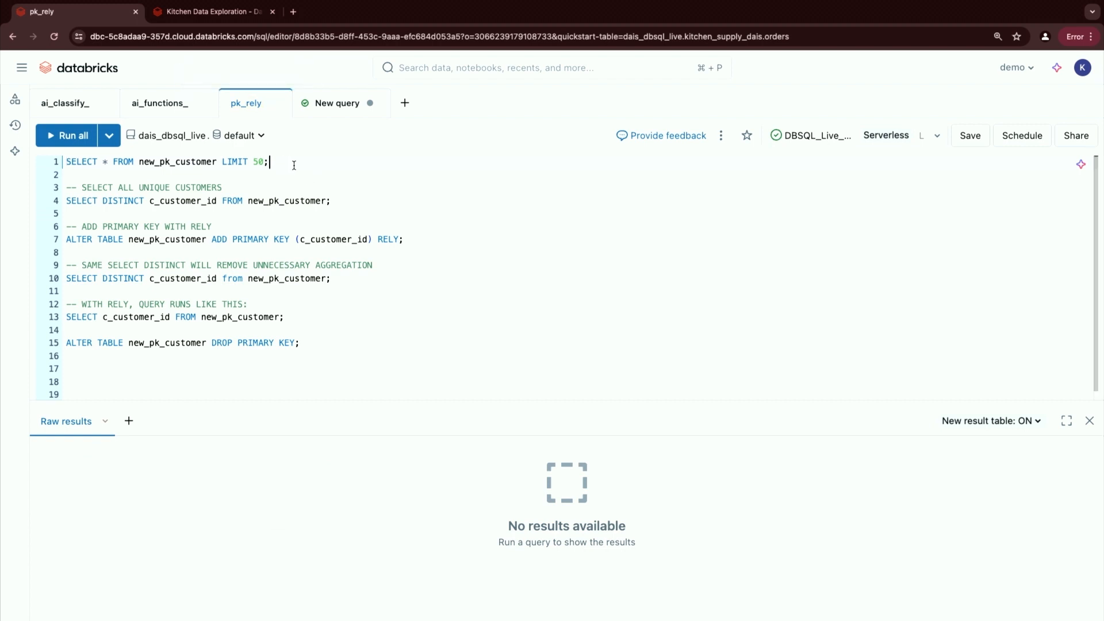
left_click(86, 141)
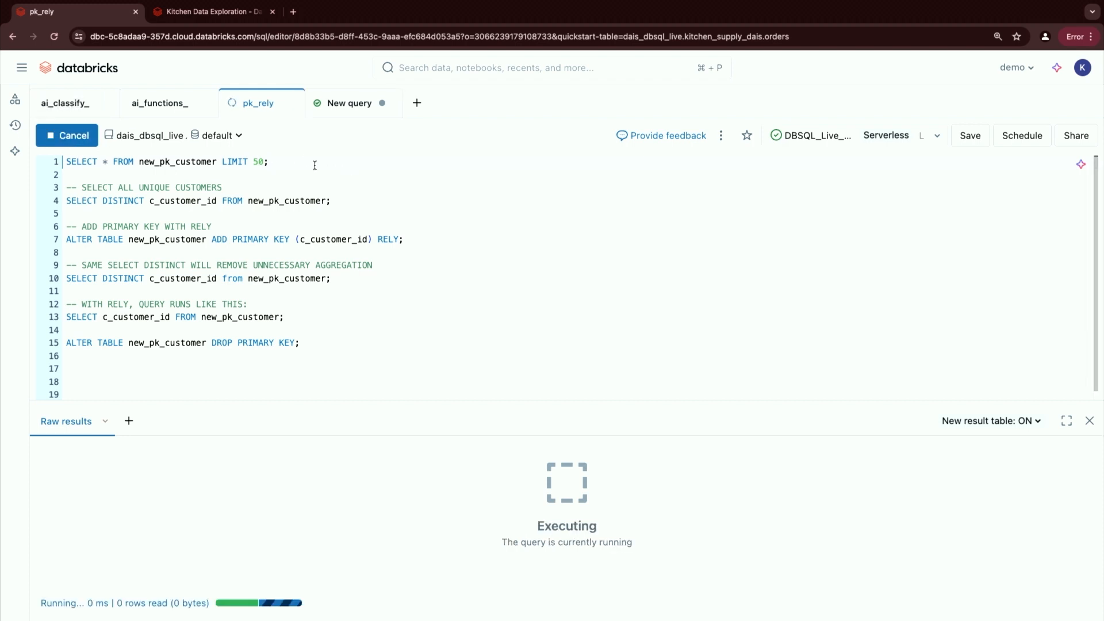
double_click(202, 165)
triple_click(202, 166)
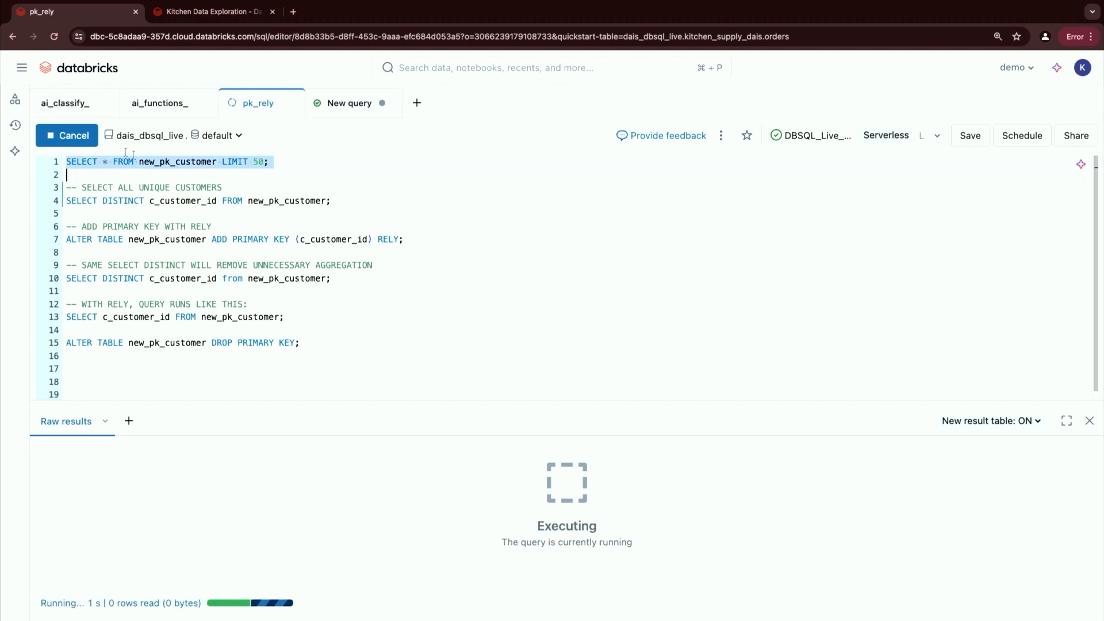
left_click(80, 141)
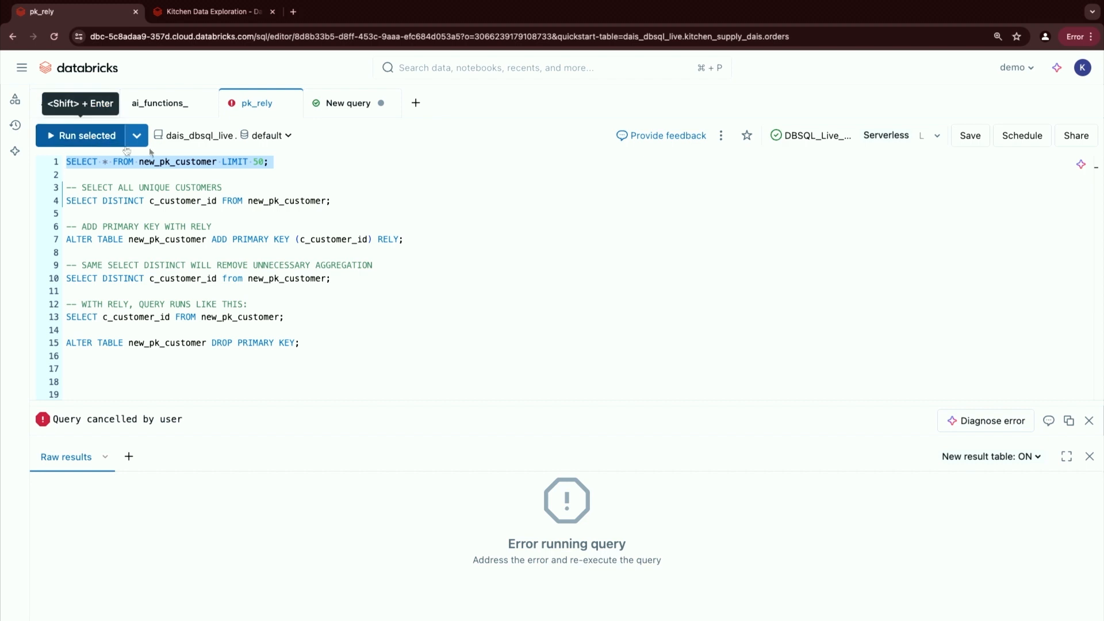
left_click(82, 139)
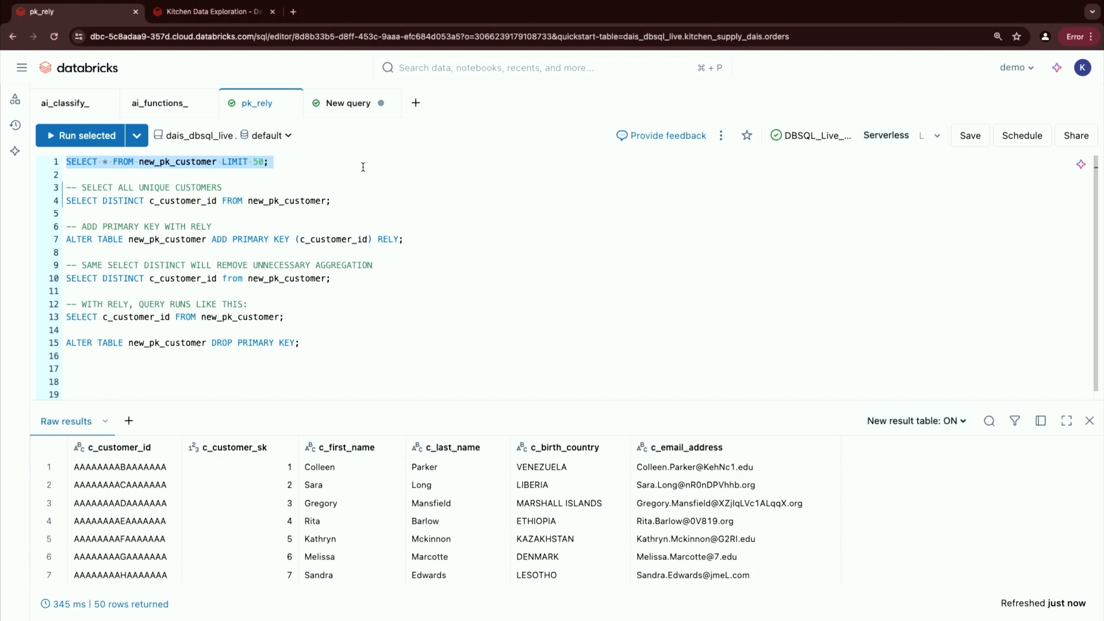
Step: Examine the pk_rely script's SELECT DISTINCT queries, the ADD PRIMARY KEY RELY statement and the equivalent query without DISTINCT
left_click(381, 178)
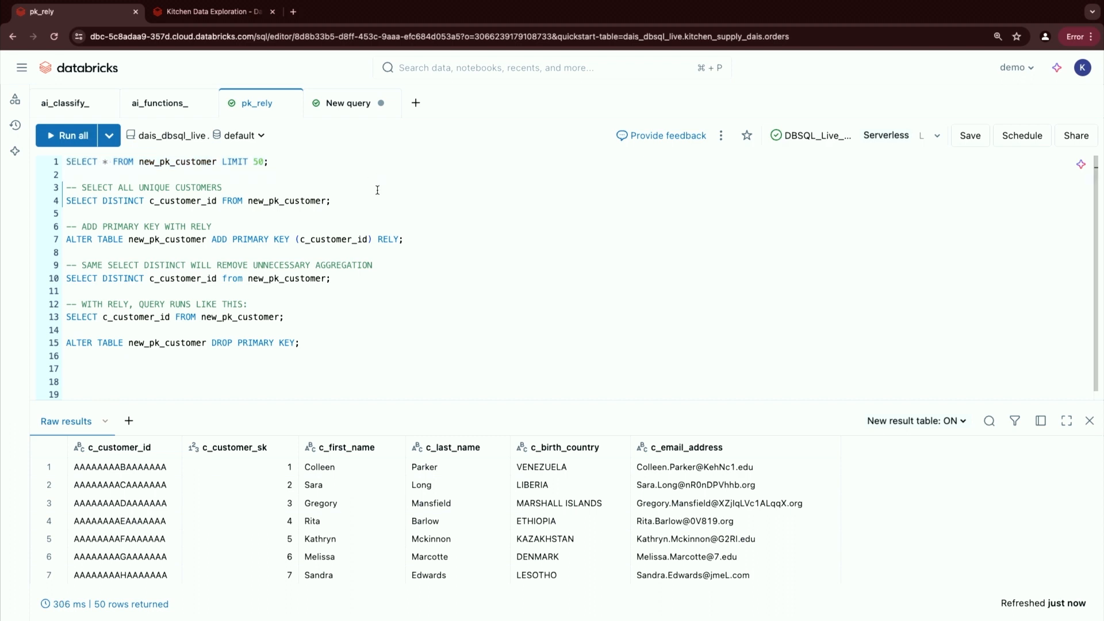
left_click(370, 201)
left_click(420, 239)
left_click(360, 280)
left_click(324, 315)
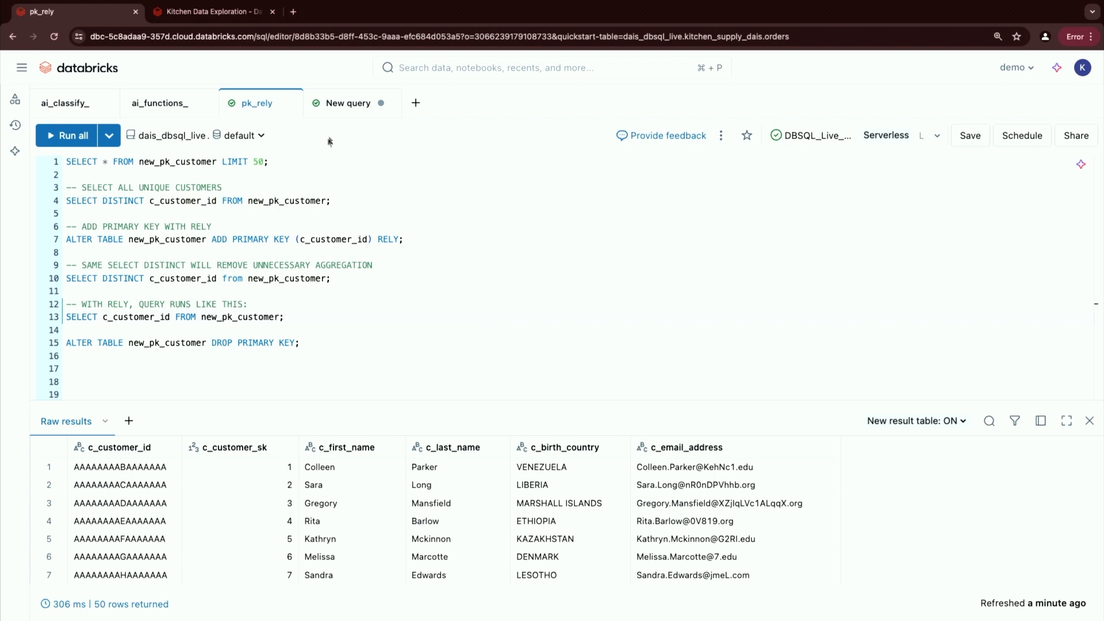
Step: Change the unsaved new query to select everything from reviews instead of orders, run it, and enlarge the results area
left_click(346, 106)
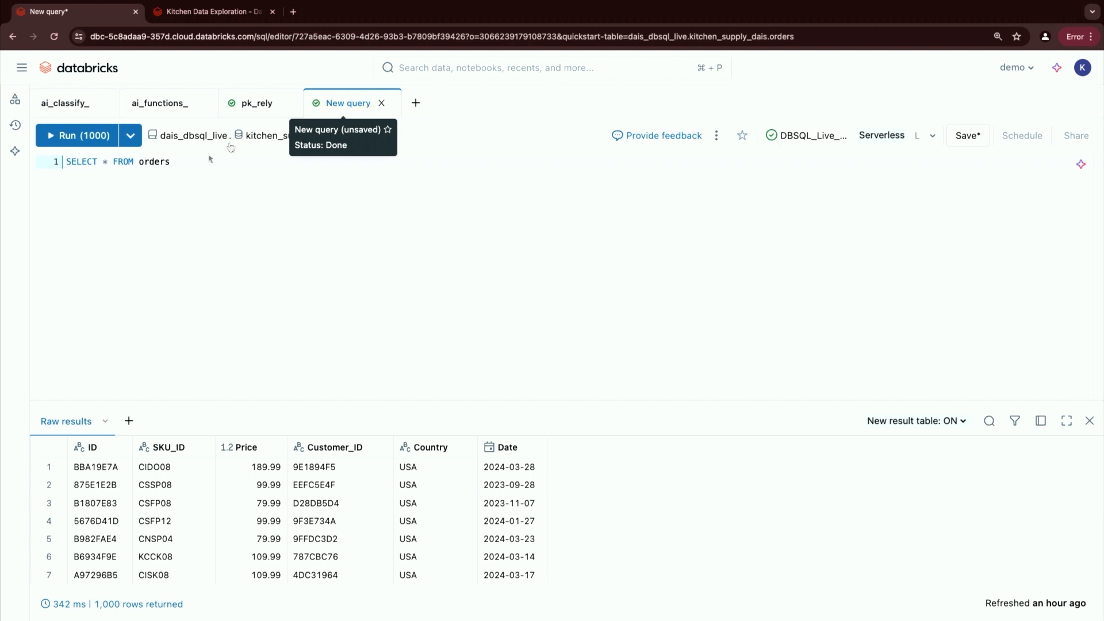
left_click(149, 195)
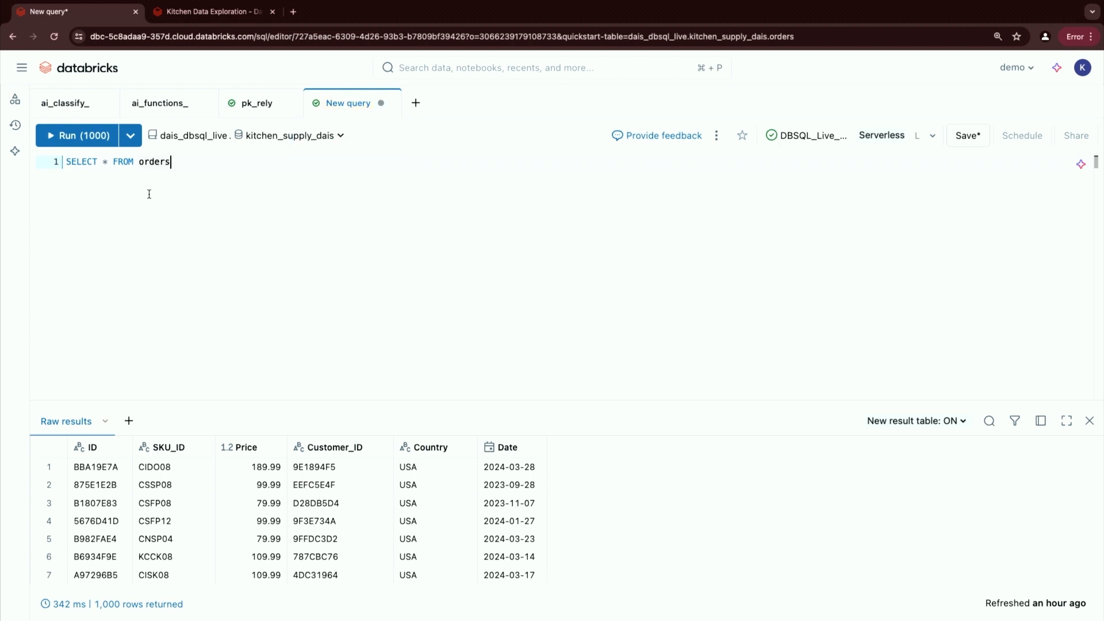
double_click(152, 161)
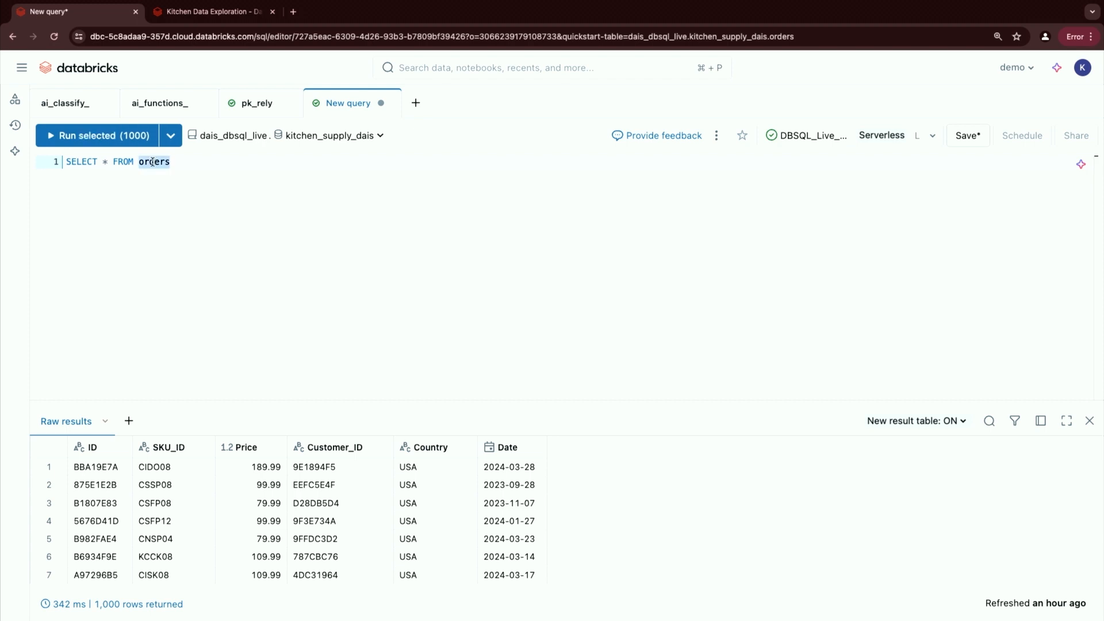
type("reviews")
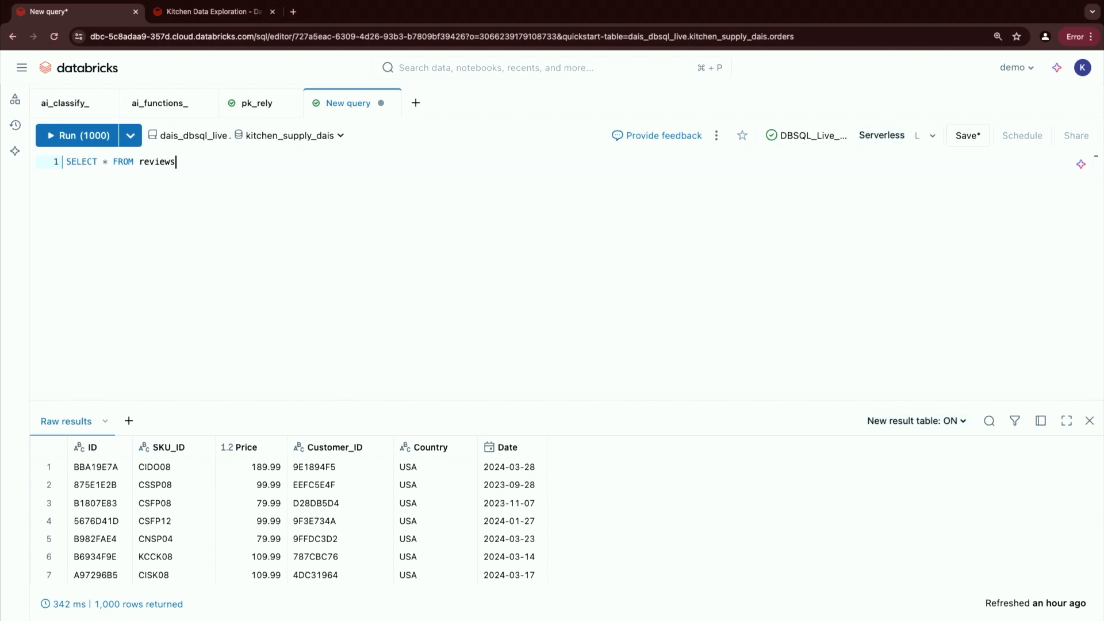
key("super+Return")
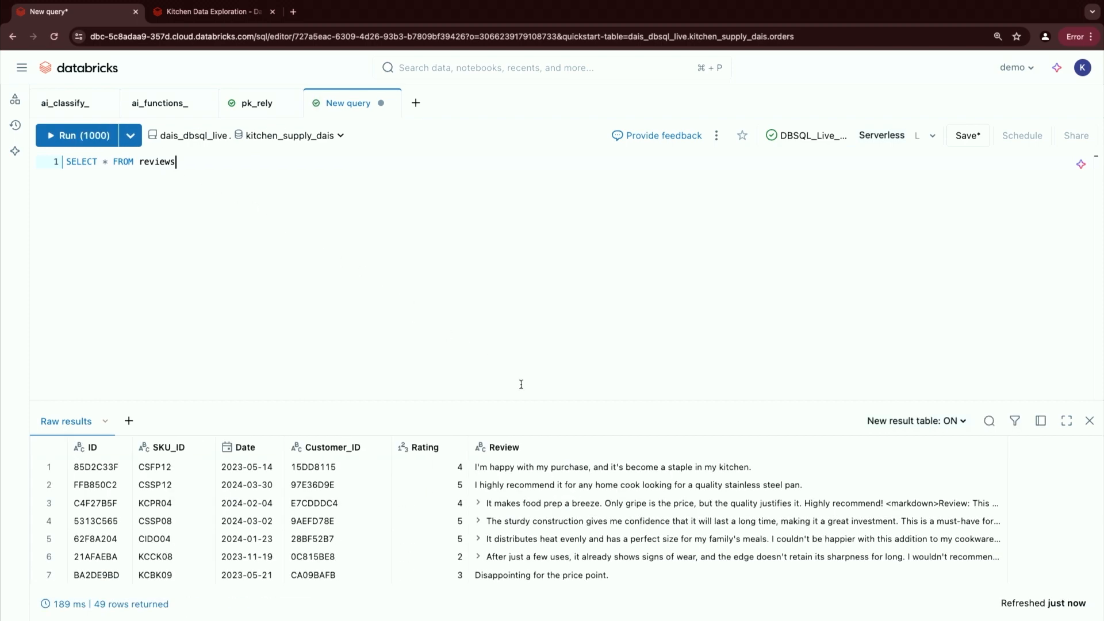
left_click_drag(523, 400, 527, 300)
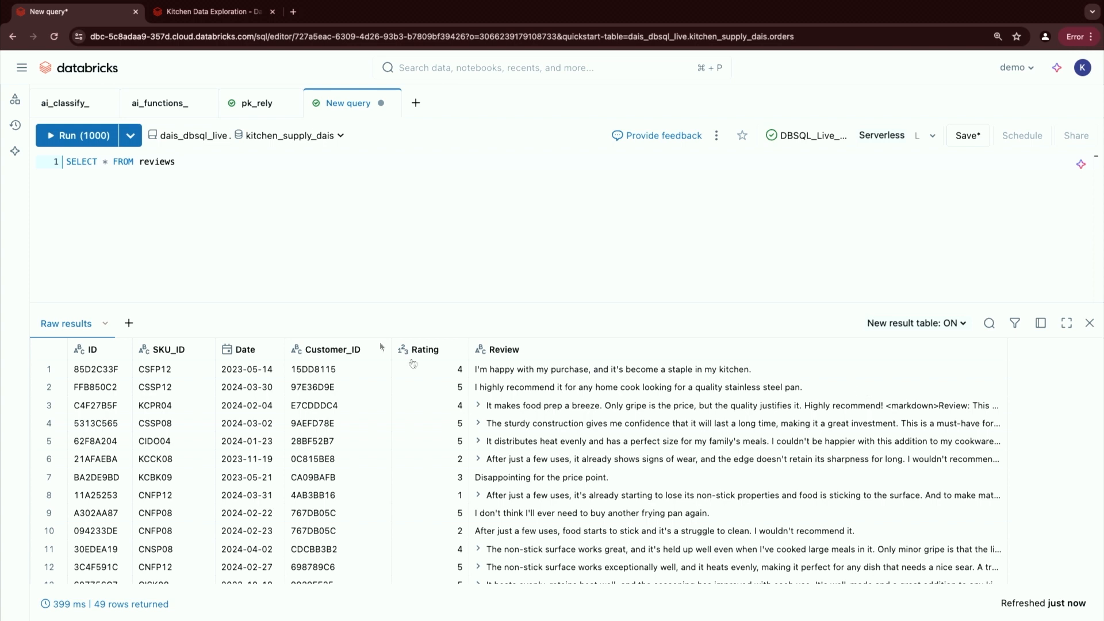
Step: Add the ai_classify() function after the asterisk in the reviews query's SELECT list
left_click(107, 165)
type(", ai_")
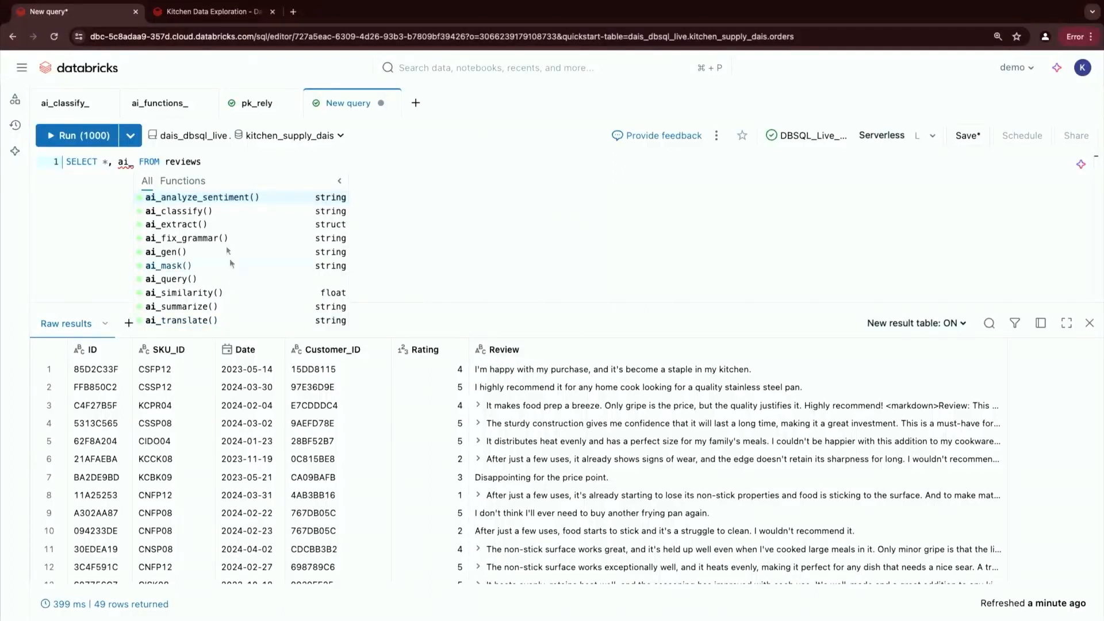
left_click(216, 212)
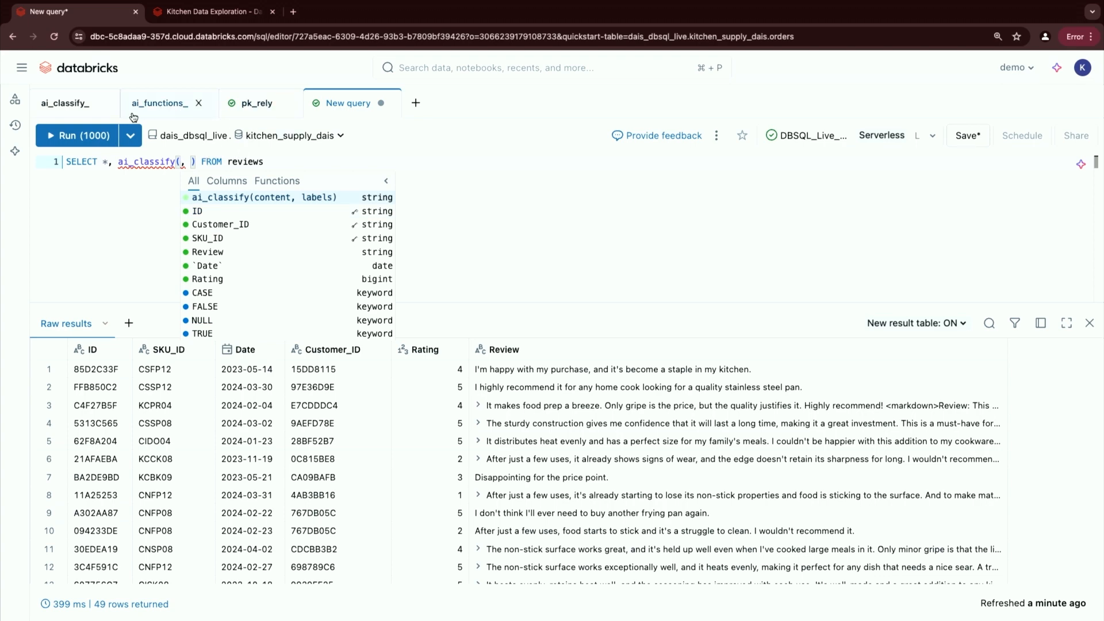
Step: Run the saved ai_classify_ query and look through its review classifications, highlighting the SKU_ID column in the results
left_click(70, 103)
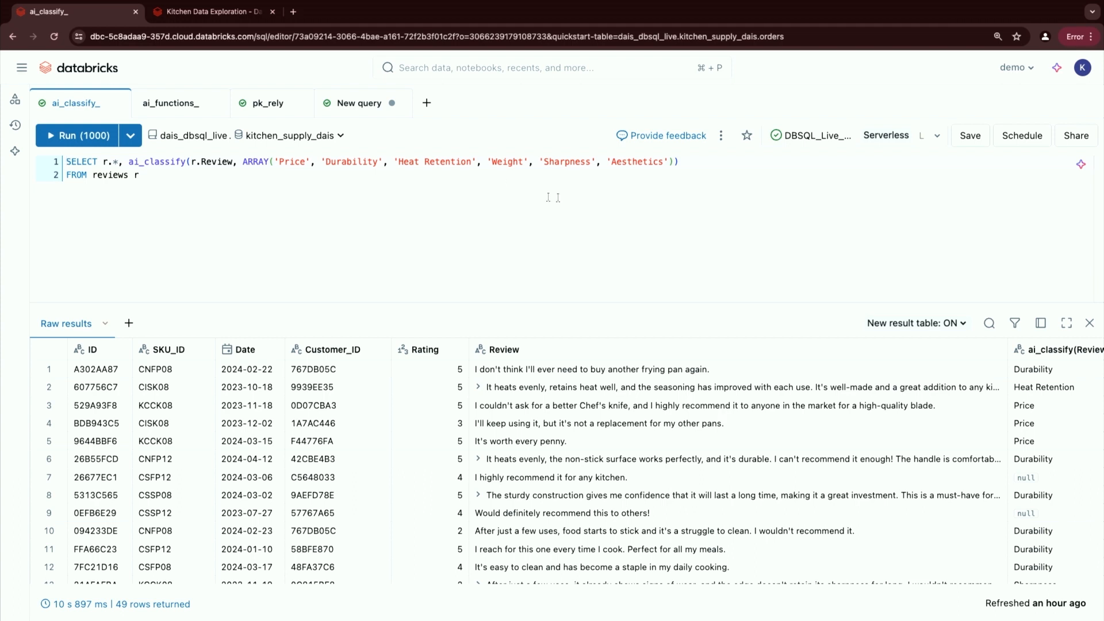
left_click(72, 136)
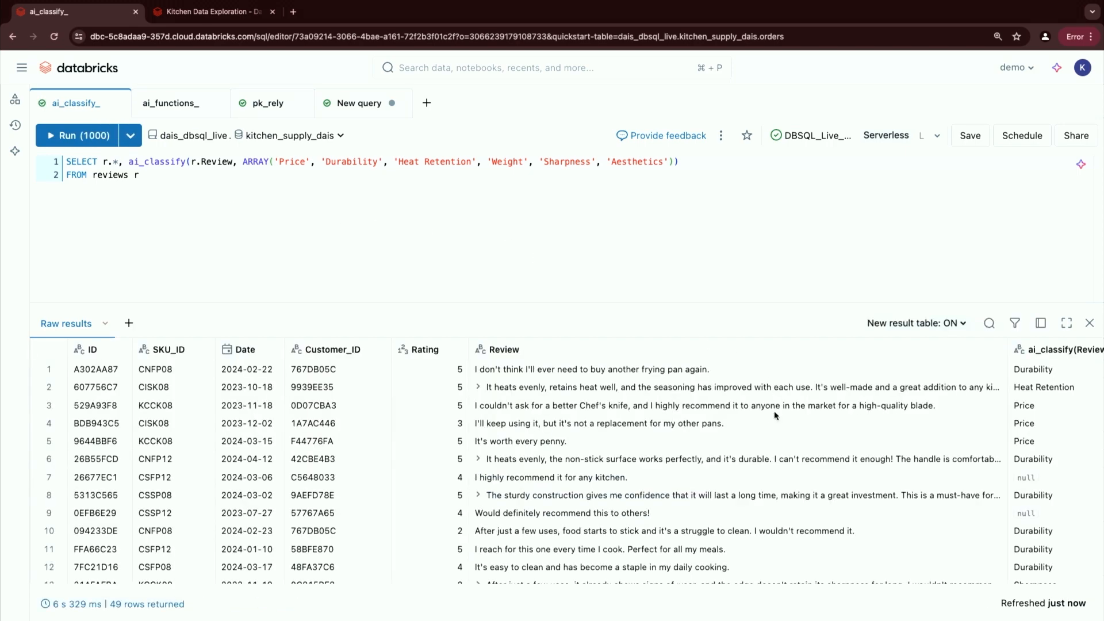
scroll(774, 411, "right", 5)
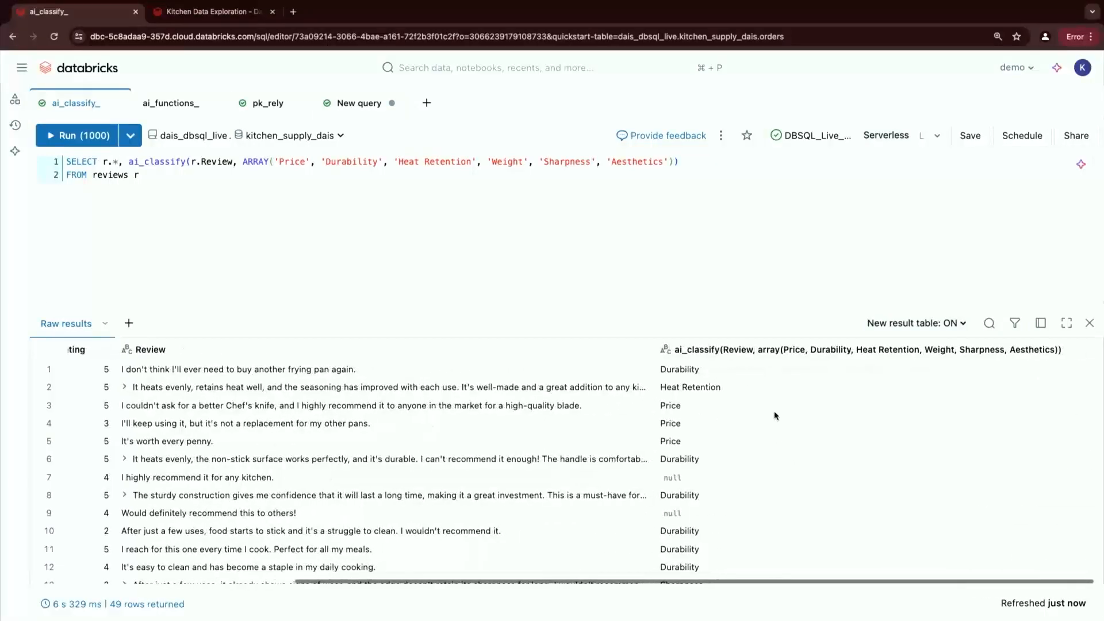
scroll(773, 411, "down", 2)
scroll(774, 410, "down", 4)
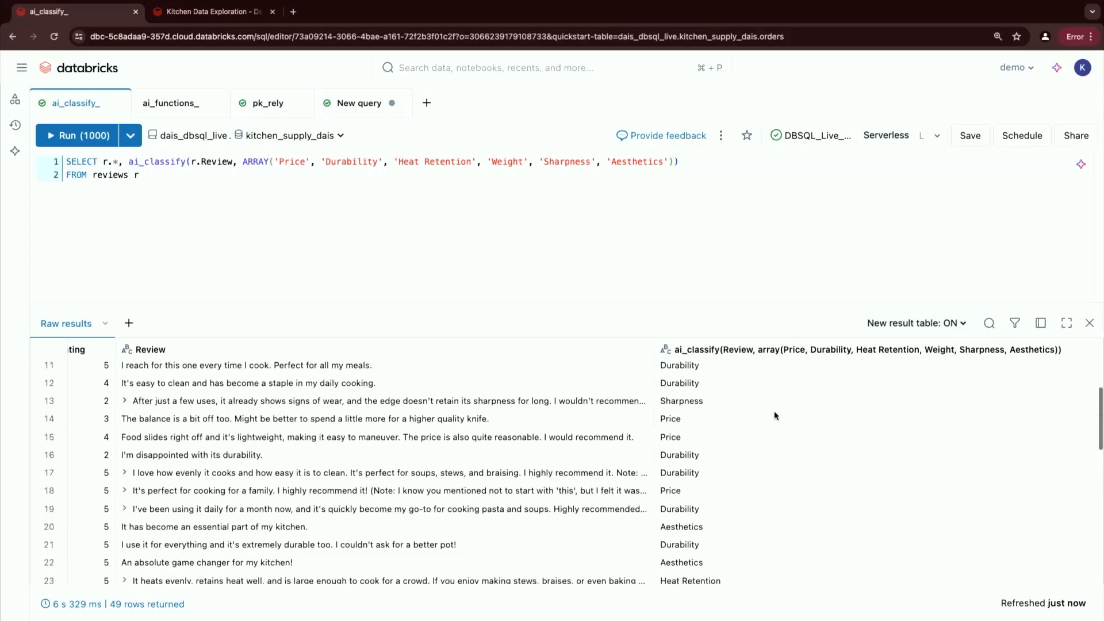
scroll(703, 412, "left", 6)
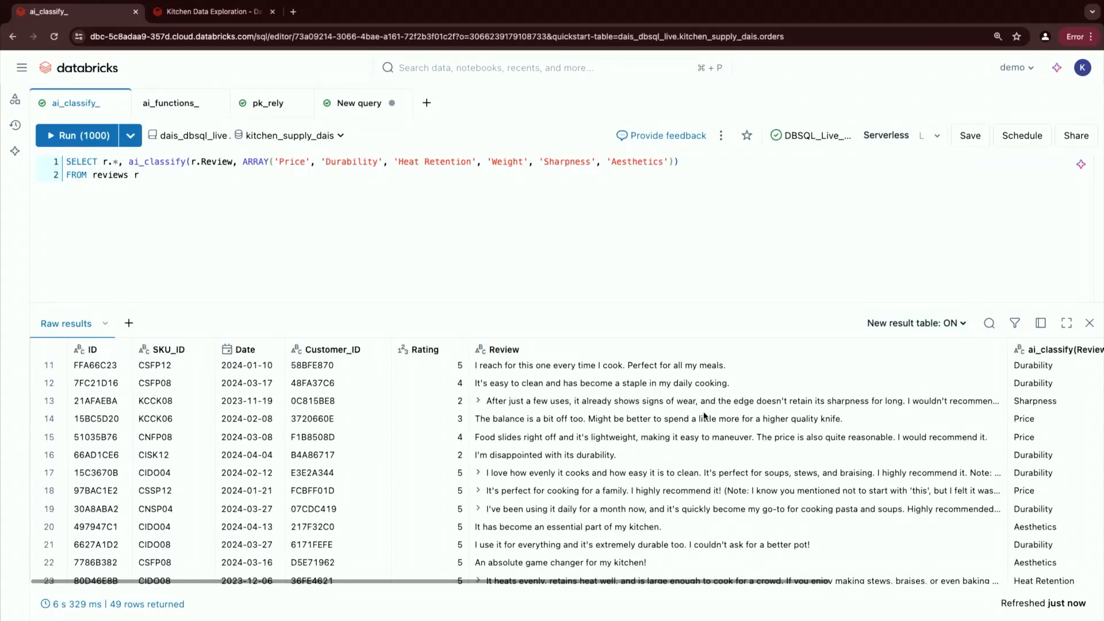
left_click(167, 352)
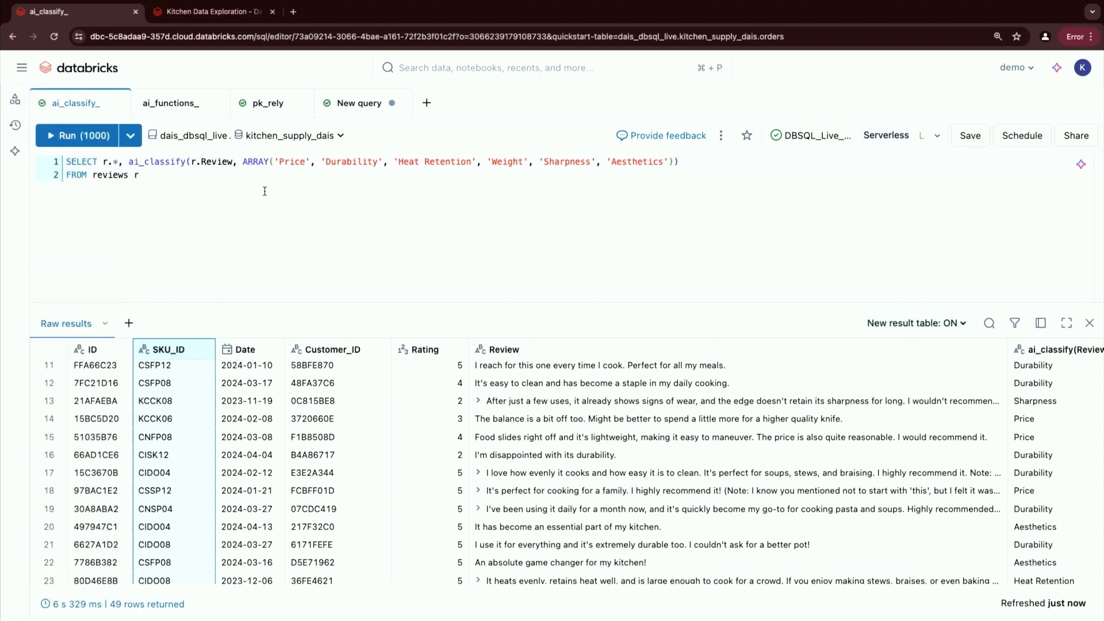
Step: Ask the Databricks Assistant "can you add product name to this query?"
left_click(17, 153)
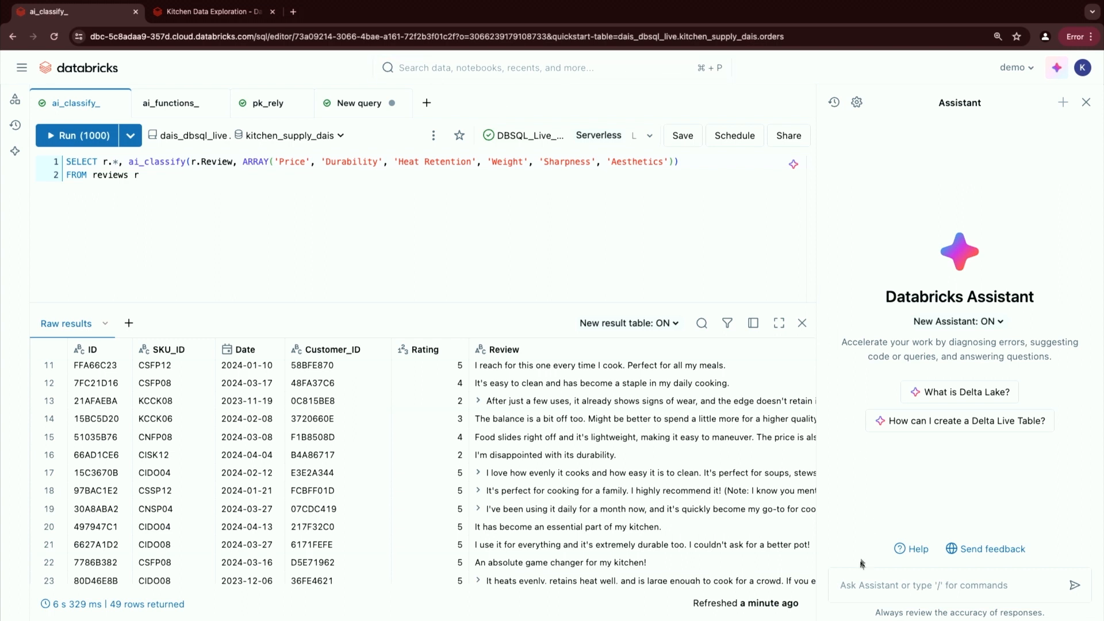
left_click(856, 584)
type("can you add pro")
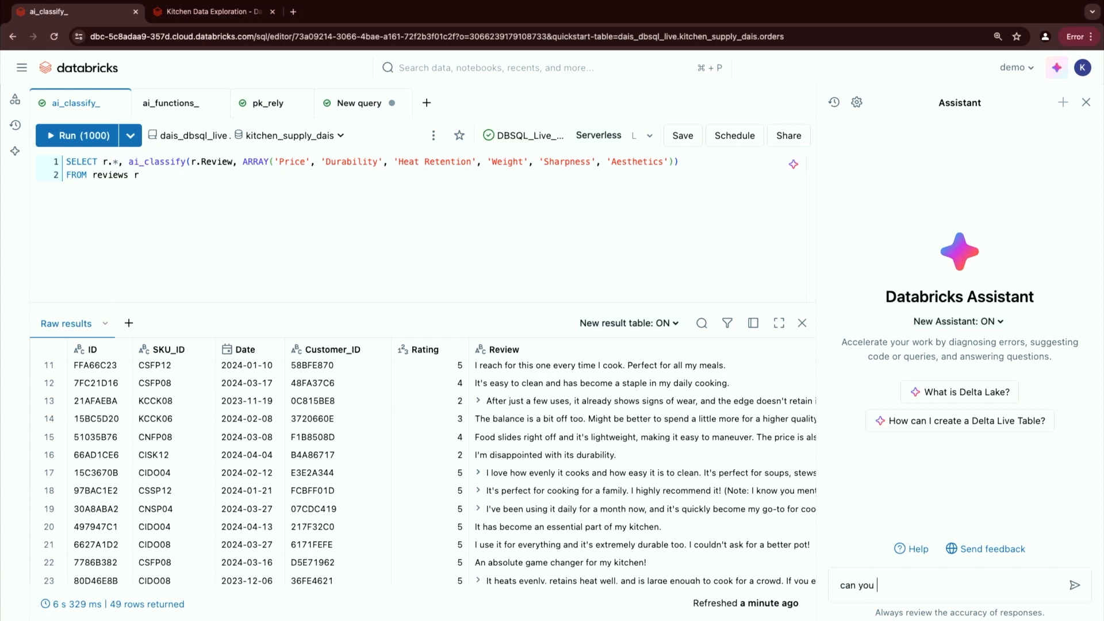
type("t name to tjhis q")
key("BackSpace")
key("BackSpace")
key("BackSpace")
key("BackSpace")
key("BackSpace")
key("BackSpace")
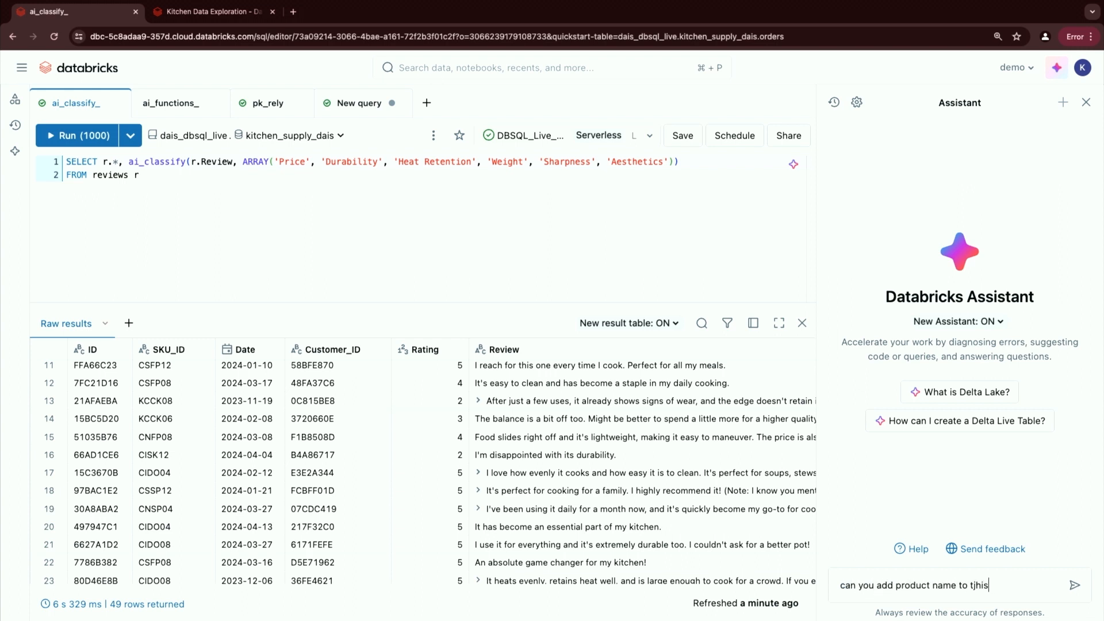
type("his query?")
key("Return")
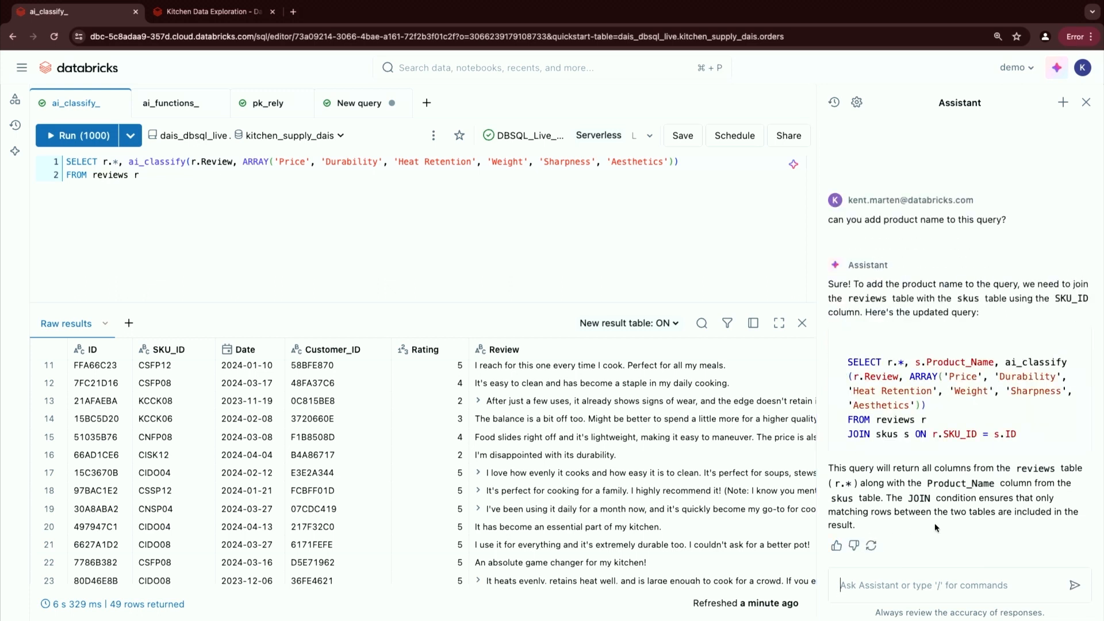
Step: Show the differences in the Assistant's suggested skus join, replace the query with it, run it, and view the Product_Name results
mouse_move(986, 402)
left_click(1028, 341)
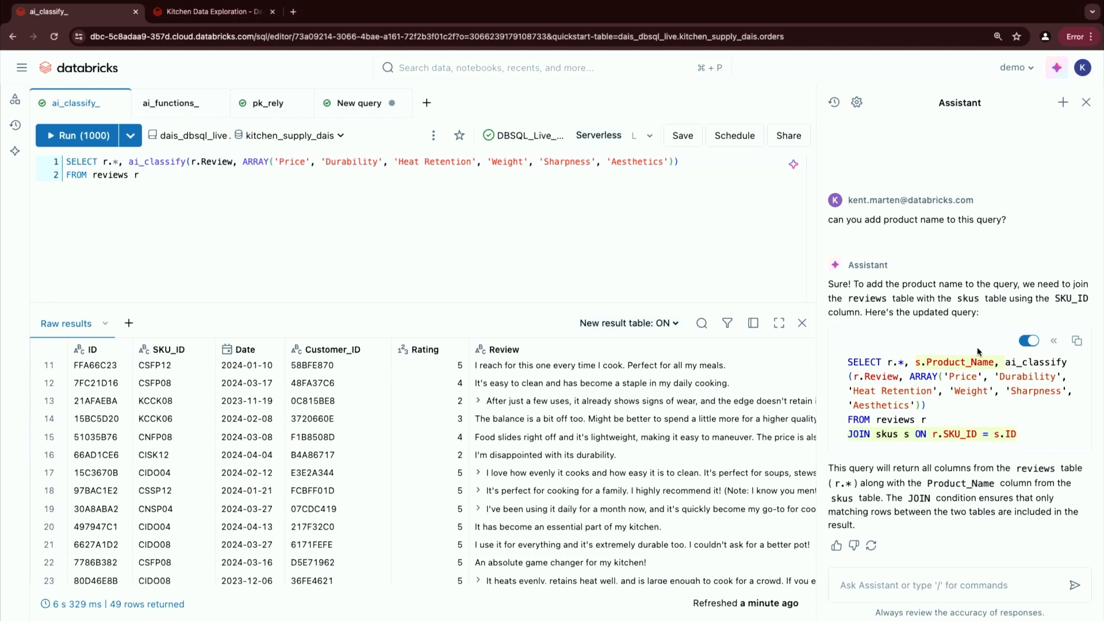
left_click(1055, 342)
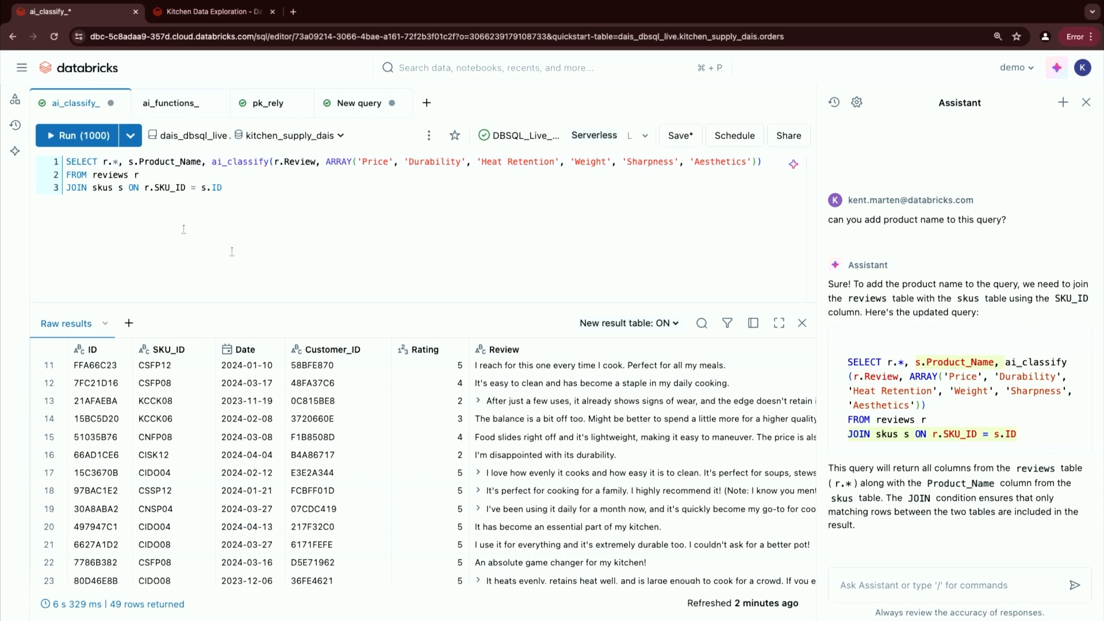
left_click(75, 135)
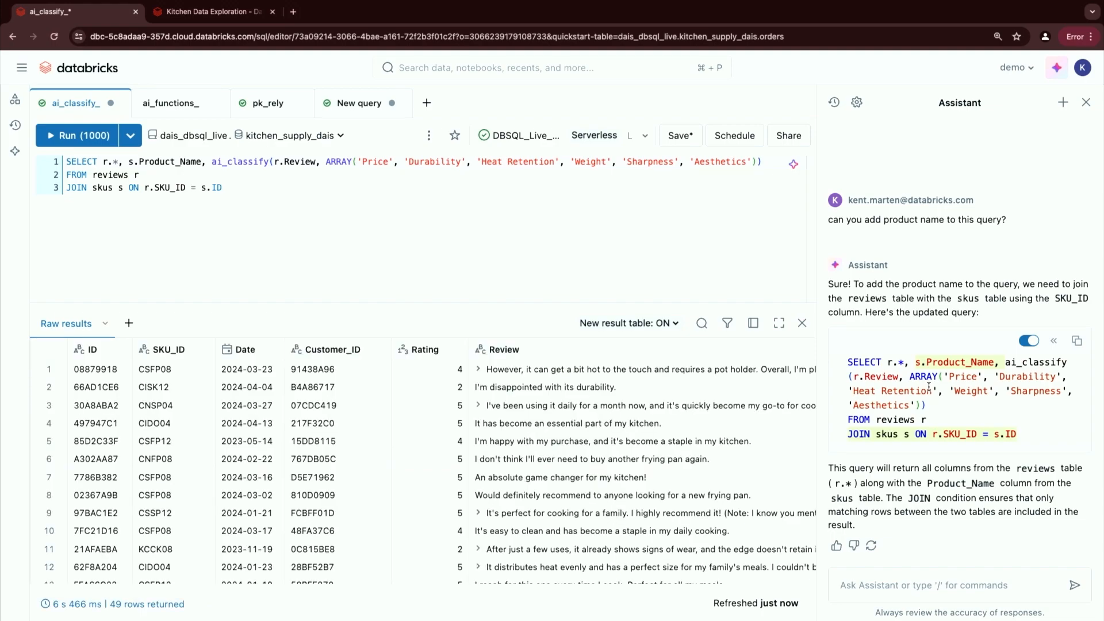
scroll(584, 469, "right", 10)
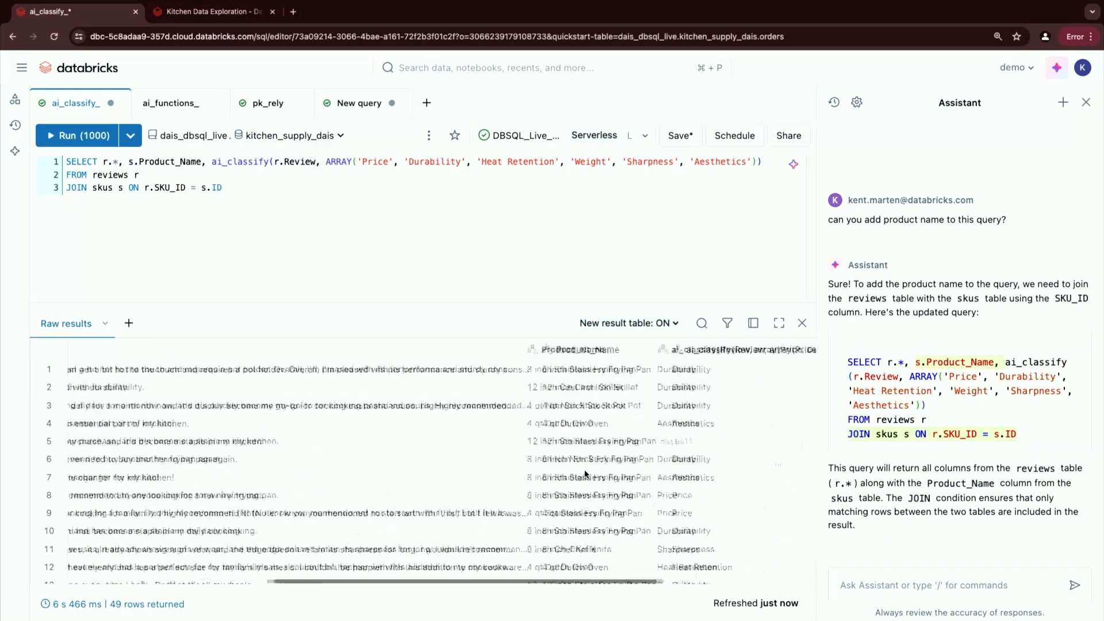
scroll(584, 473, "right", 5)
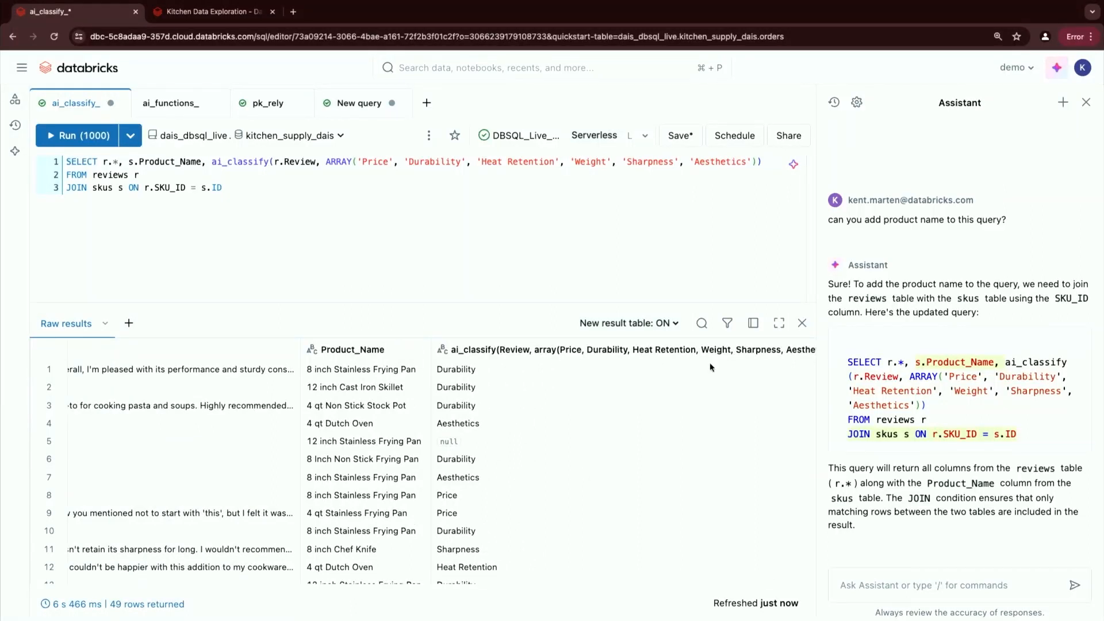
Step: Ask the Assistant "can you give my columns friendlier names?"
left_click(862, 582)
type("can you give m")
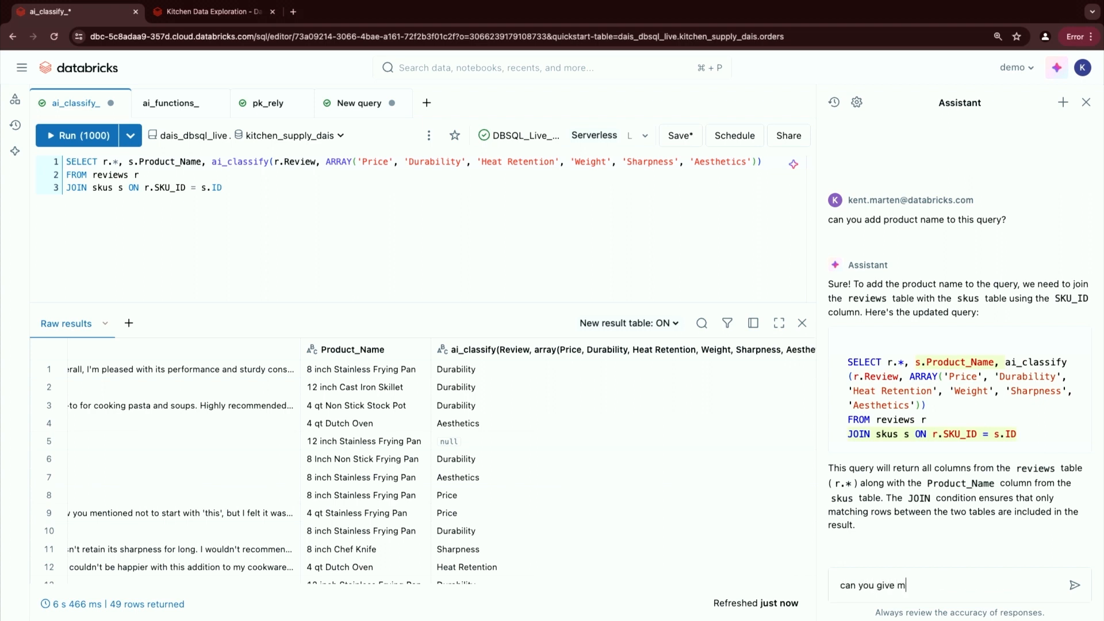
type("y columns frin")
key("BackSpace")
type("endlier names?")
key("Return")
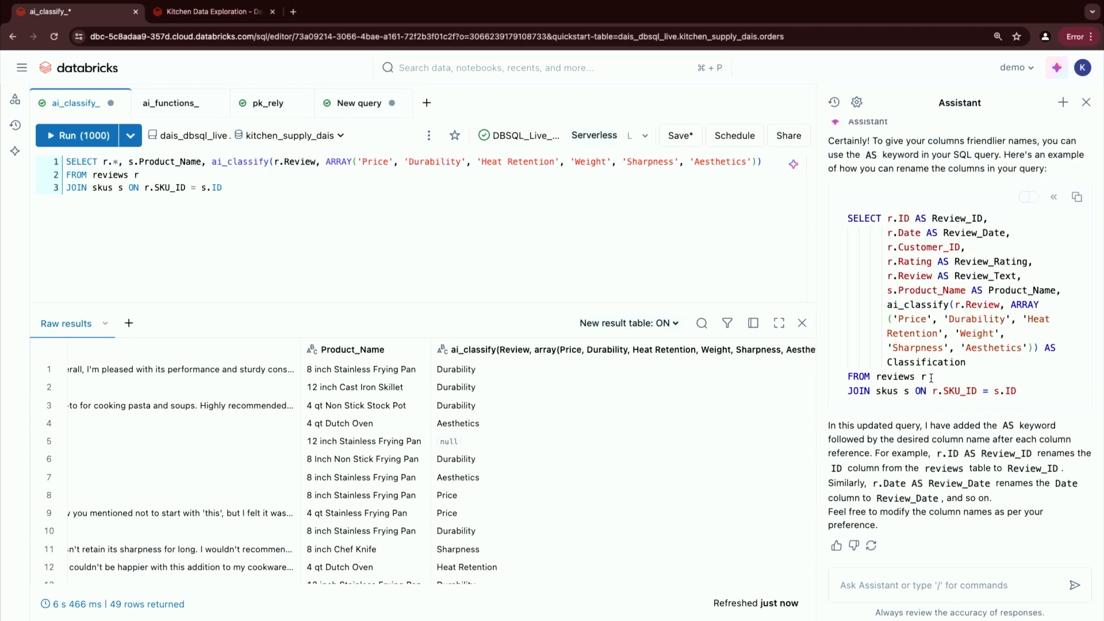
Step: Replace the query with the Assistant's version using friendlier column aliases, run it, and close the Assistant
left_click(1054, 199)
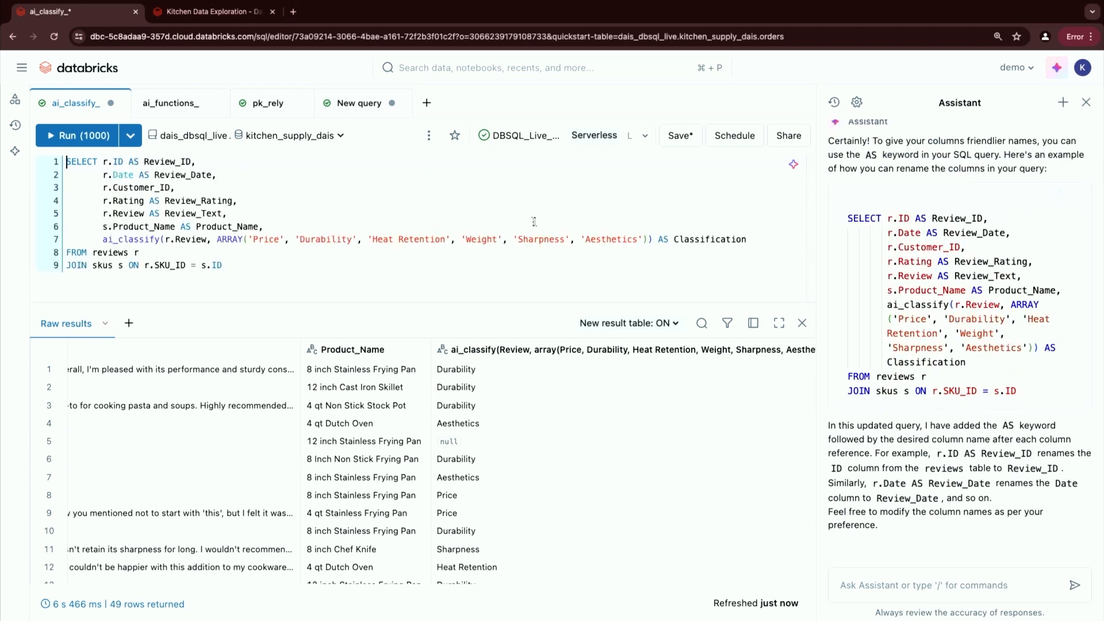
left_click(78, 136)
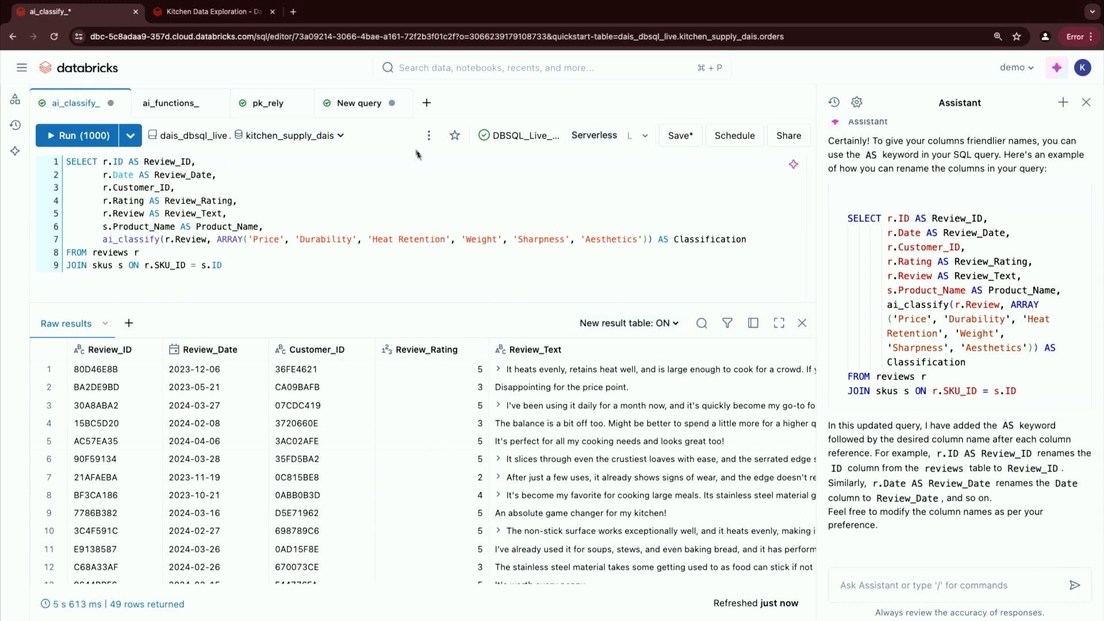
left_click(1086, 102)
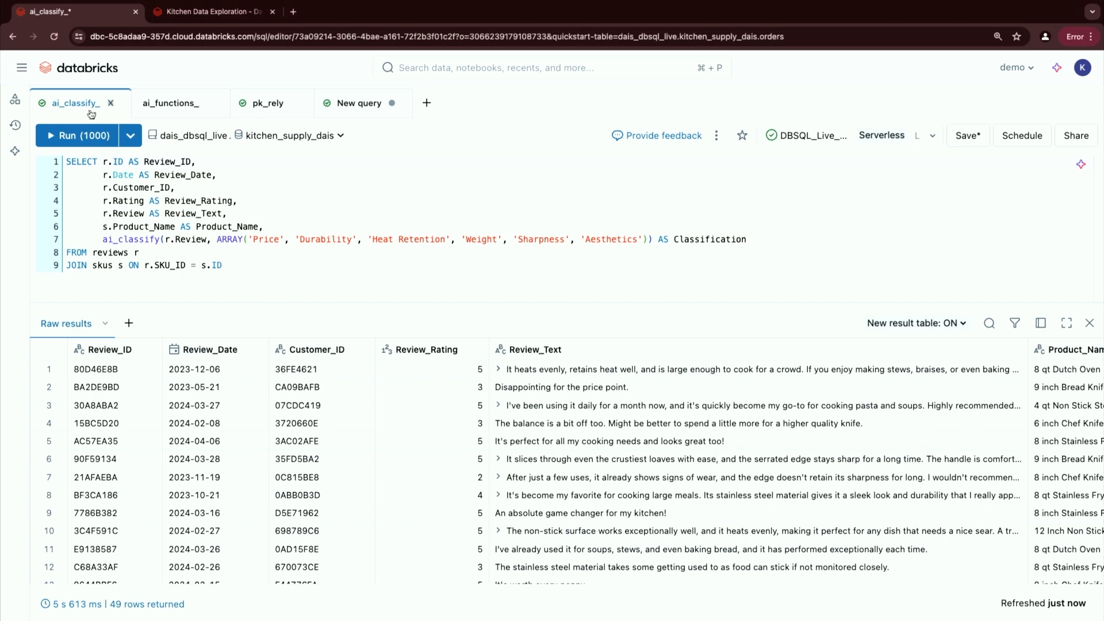
Step: Open the ai_functions_ query and expand its Spark_review result to read the full summary
left_click(175, 104)
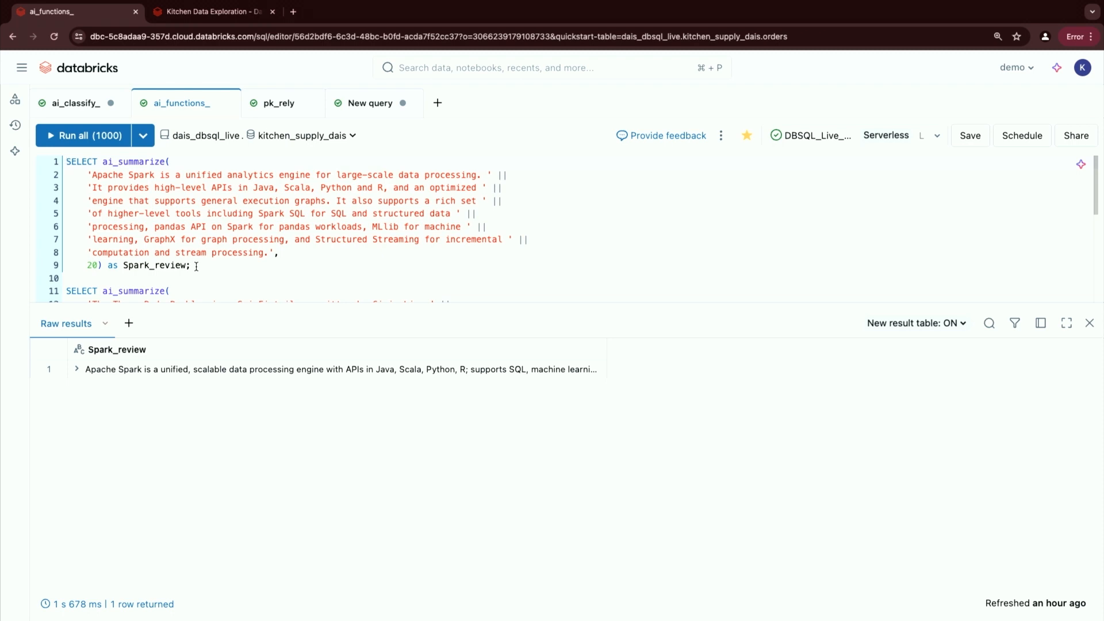
left_click(77, 371)
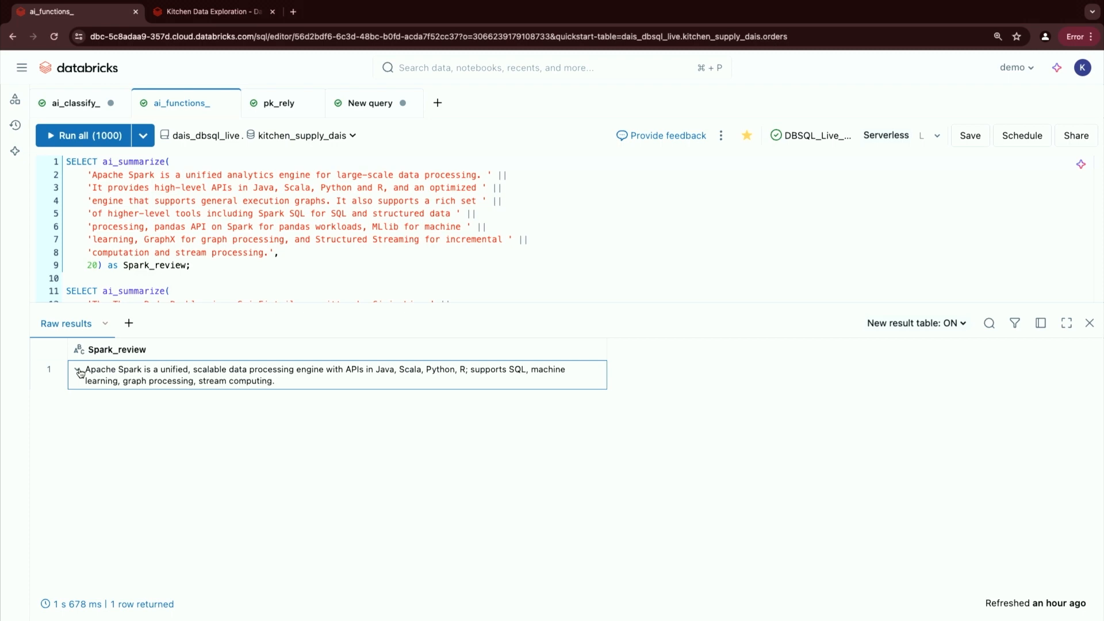
Step: Run only the ai_summarize statement about The Three Body Problem and expand the resulting summary
scroll(108, 254, "down", 2)
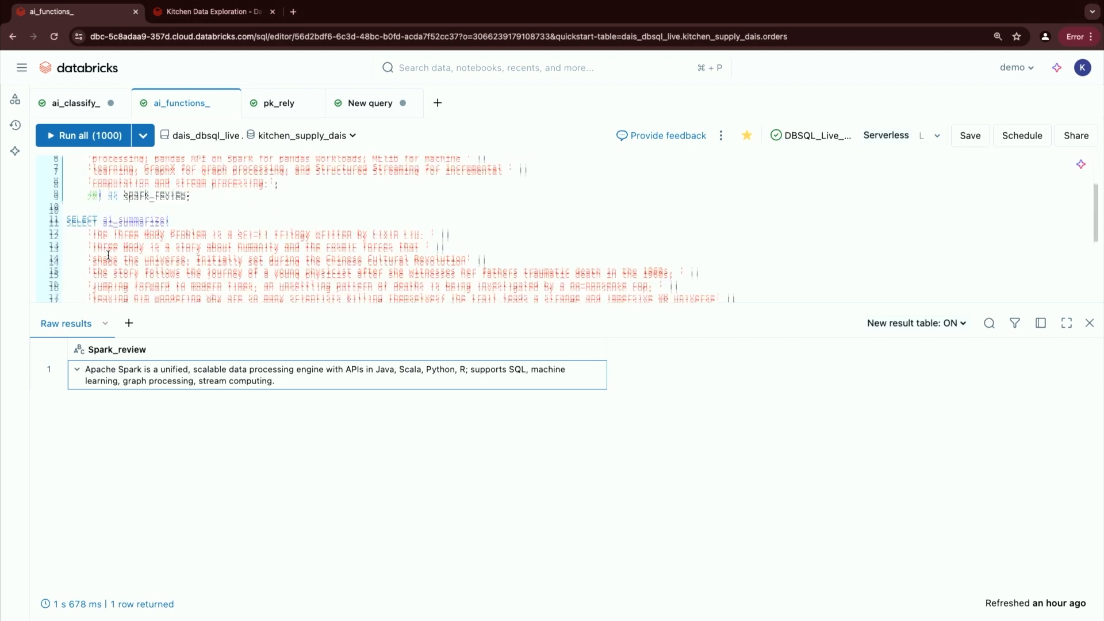
scroll(108, 255, "down", 1)
left_click(67, 184)
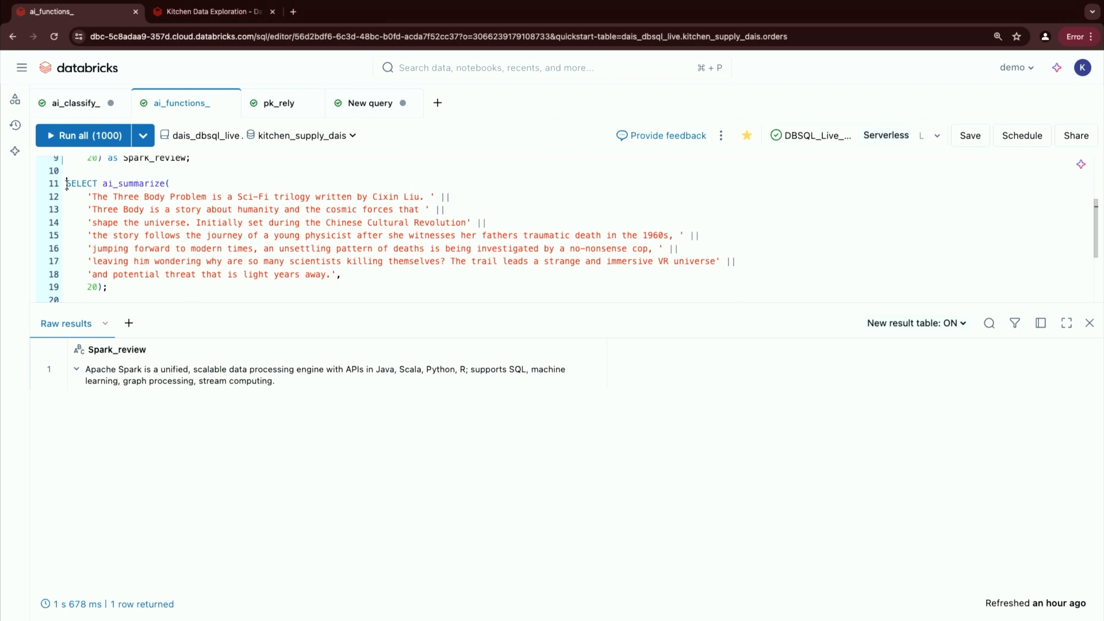
left_click_drag(67, 184, 123, 284)
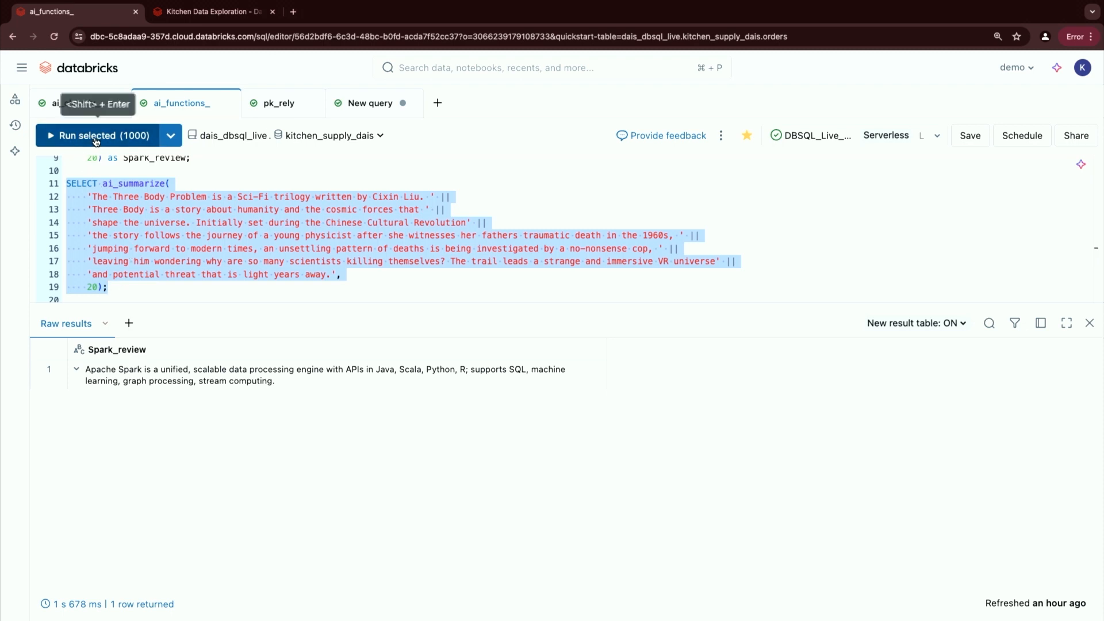
left_click(95, 138)
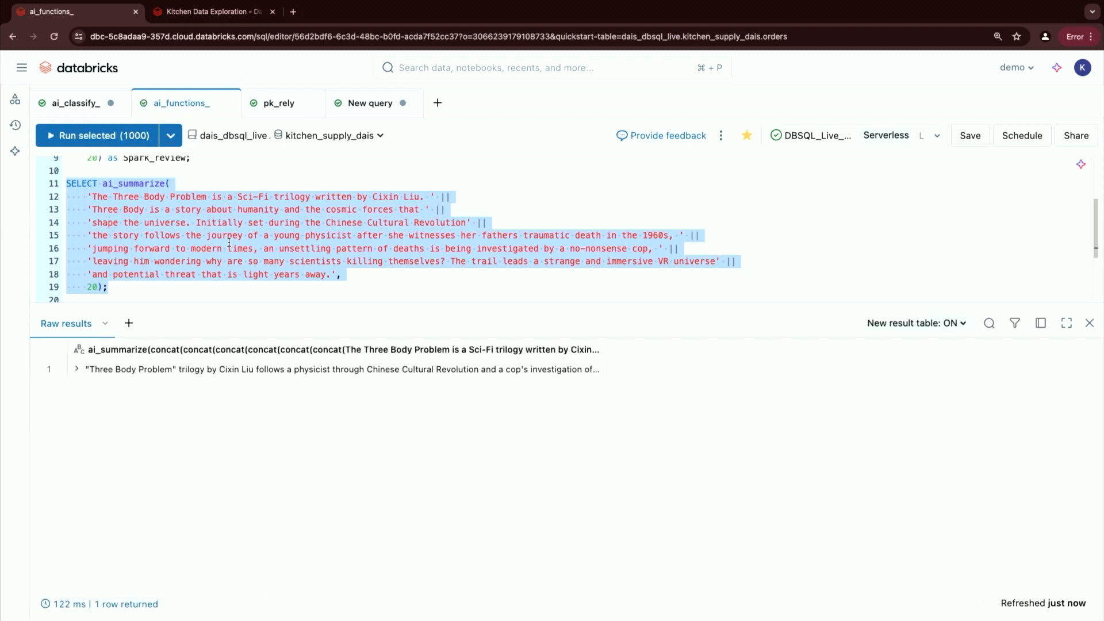
left_click(77, 372)
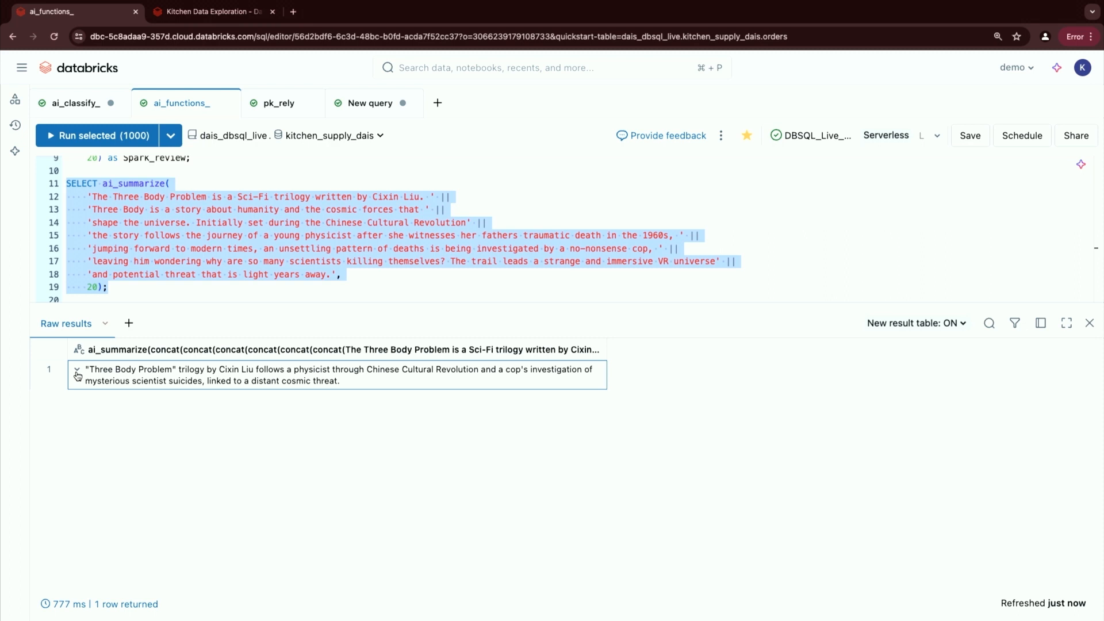
Step: Examine the ai_query statement that calls databricks-mixtral-8x7b-instruct on pickup zip codes, and return to the ai_classify_ query
scroll(175, 225, "down", 3)
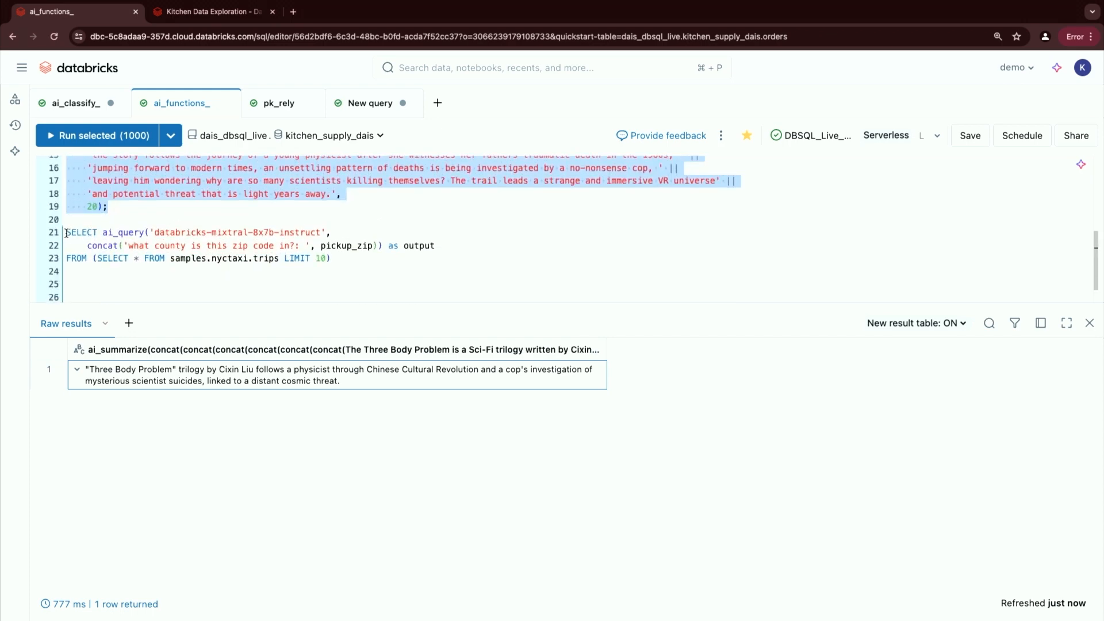
double_click(113, 233)
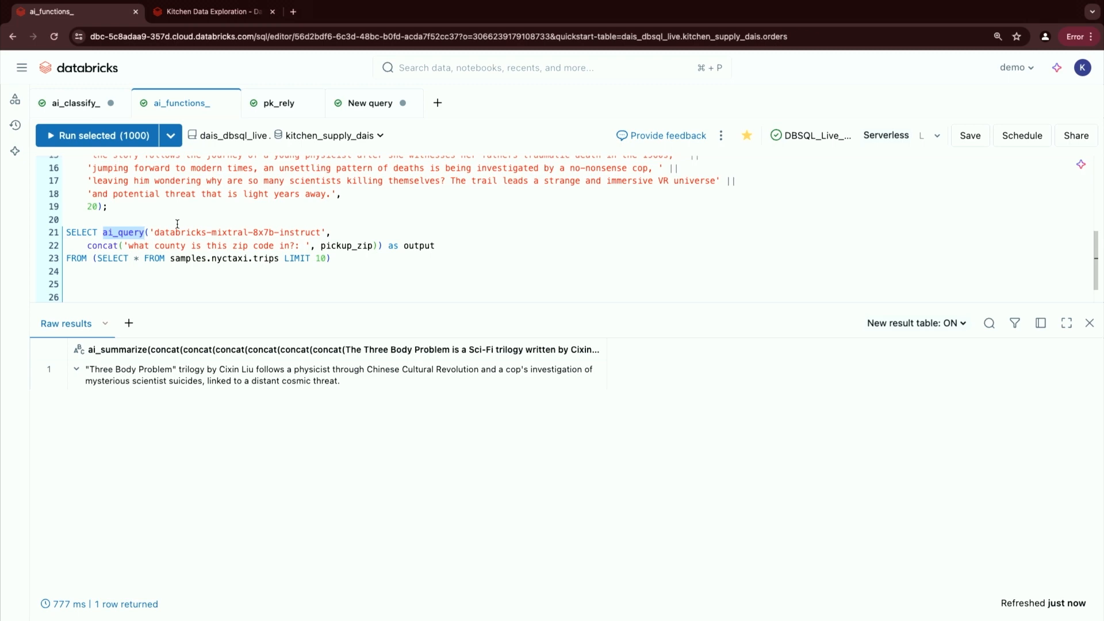
scroll(178, 216, "up", 5)
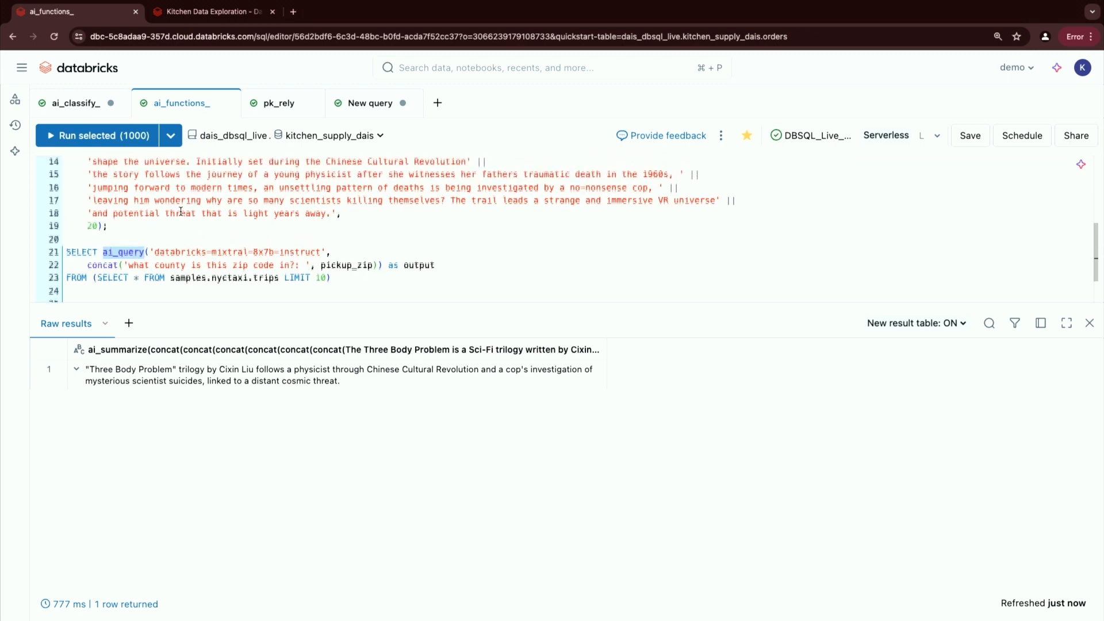
scroll(181, 211, "up", 2)
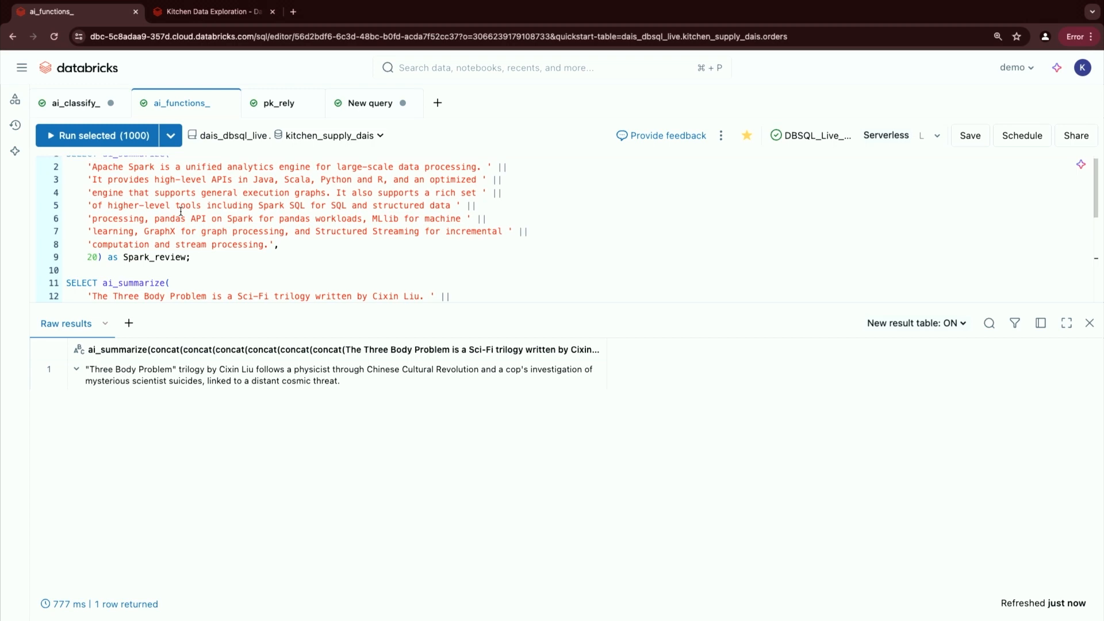
left_click(359, 109)
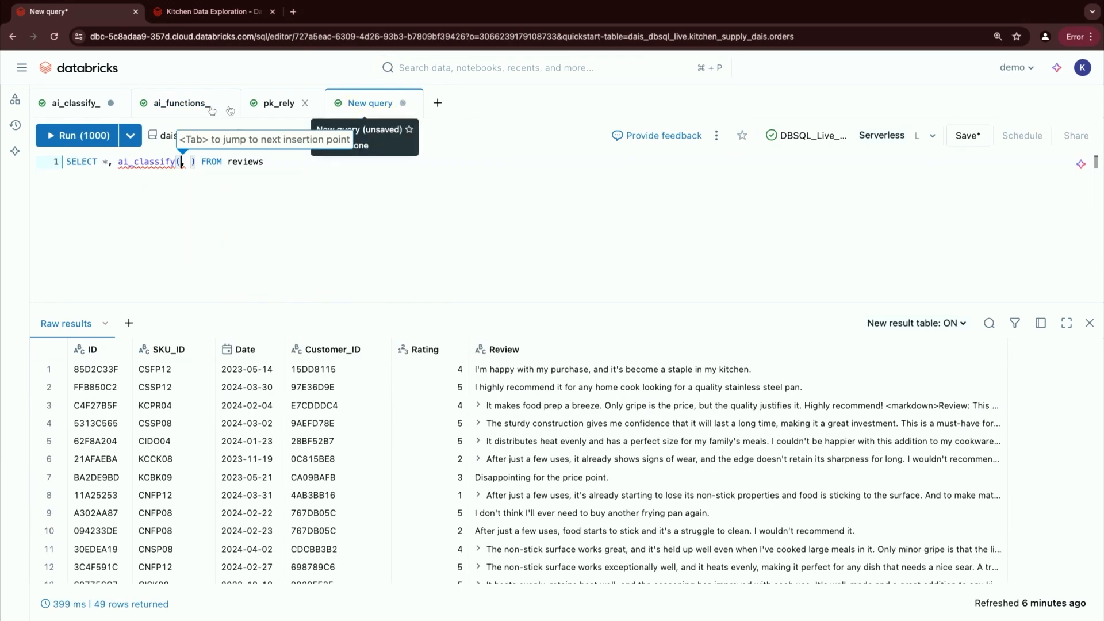
left_click(75, 109)
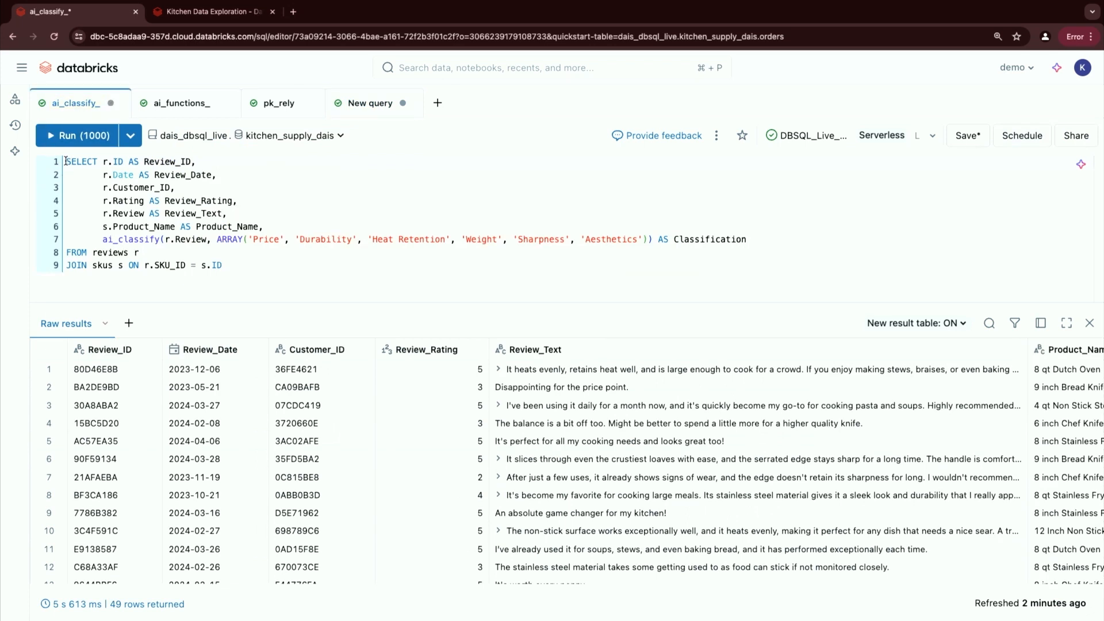
key("Return")
key("Up")
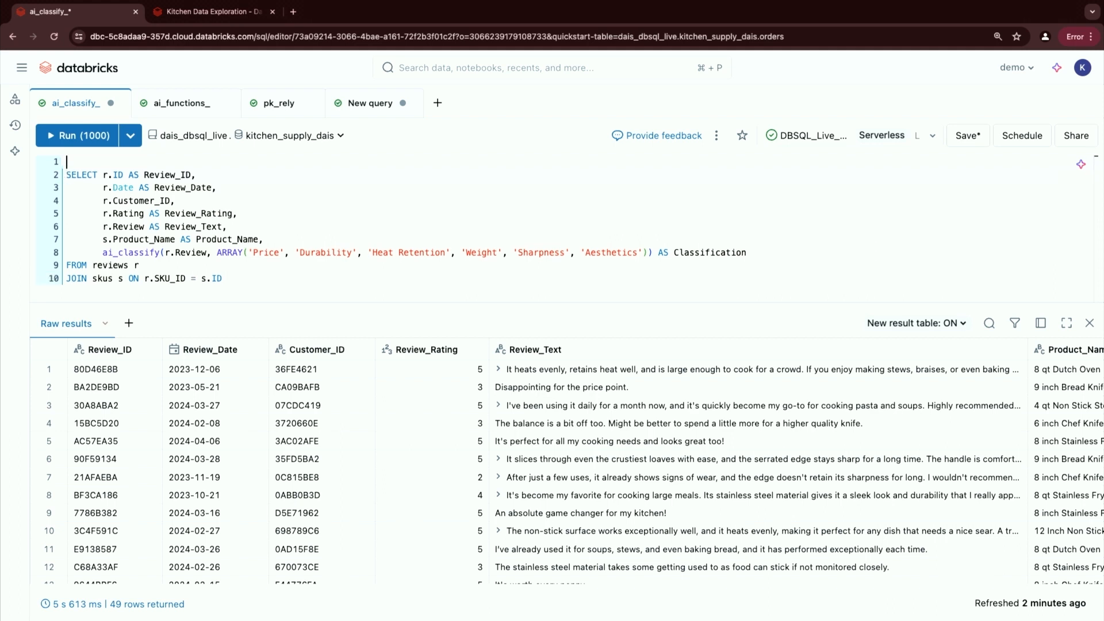
type("create")
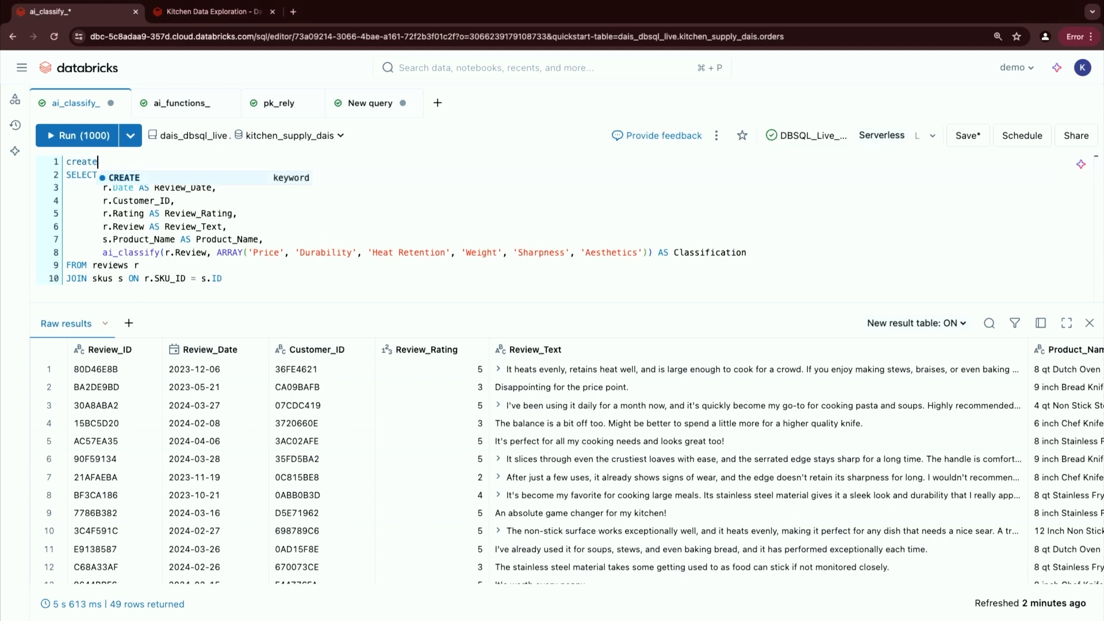
type(" ve")
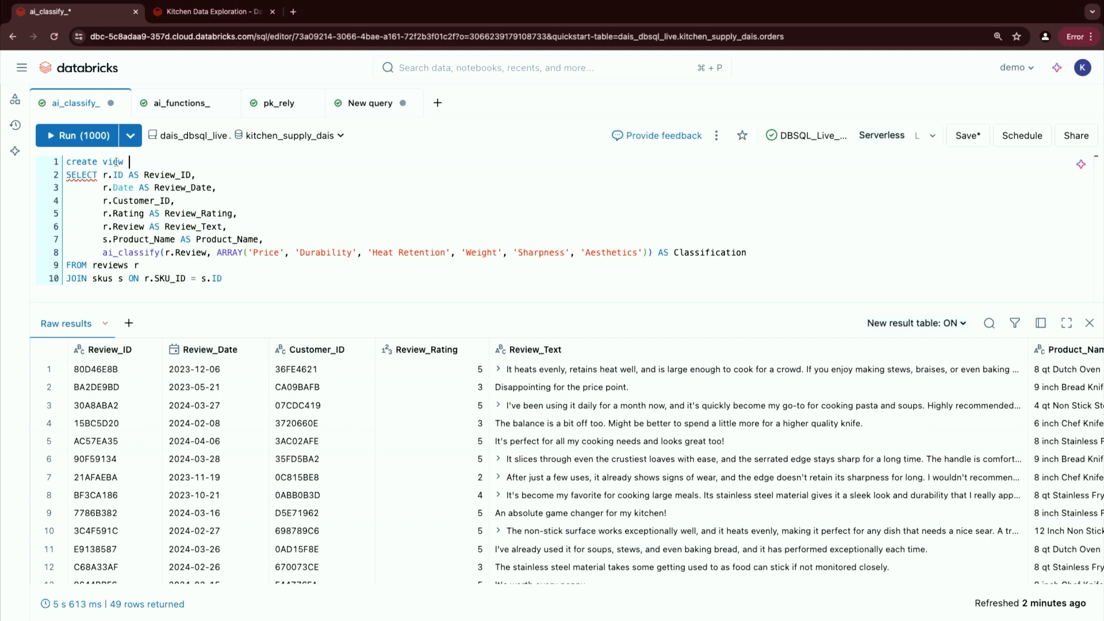
key("BackSpace")
key("BackSpace")
key("BackSpace")
key("BackSpace")
key("BackSpace")
key("BackSpace")
key("BackSpace")
key("BackSpace")
key("BackSpace")
key("BackSpace")
key("BackSpace")
key("Down")
key("BackSpace")
Step: Put "create view reviews_products as" ahead of the SELECT statement and run it to create the view
key("Return")
type("create view")
type("reviews_products")
key("Return")
type("as")
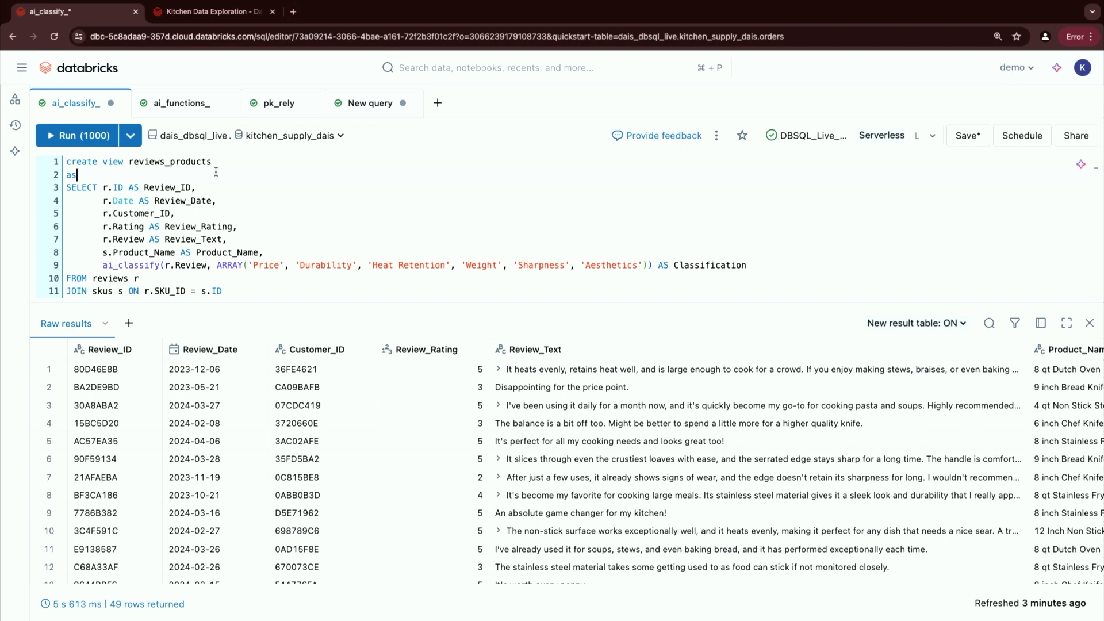
left_click(77, 136)
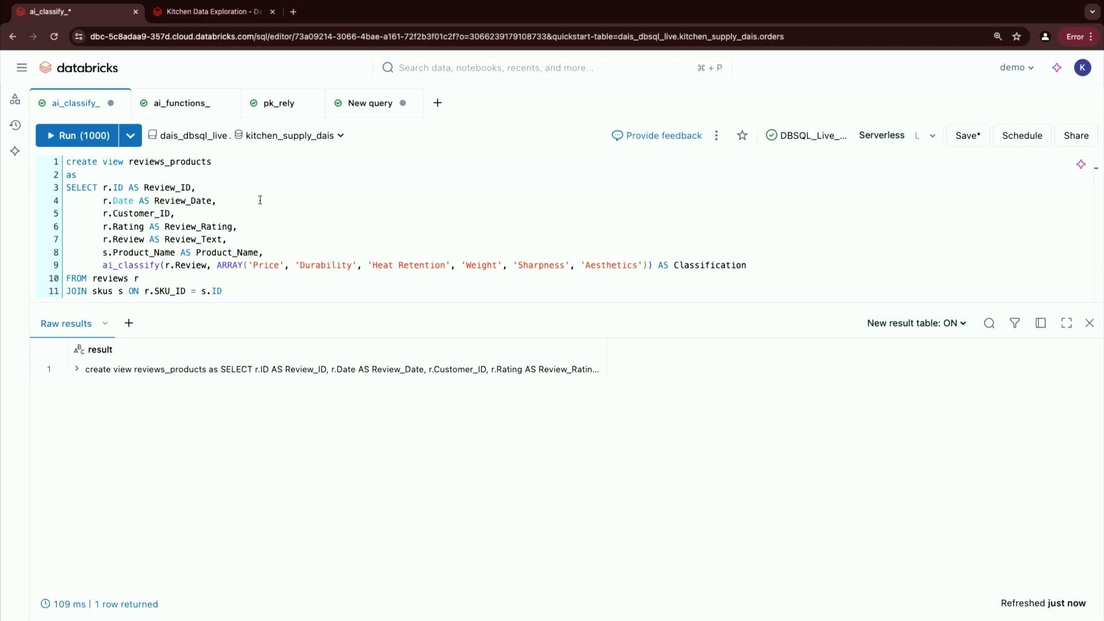
Step: Add the comment "--5 star ratings" and the statement "select * from reviews" below the view definition
left_click(262, 290)
key("Return")
key("Return")
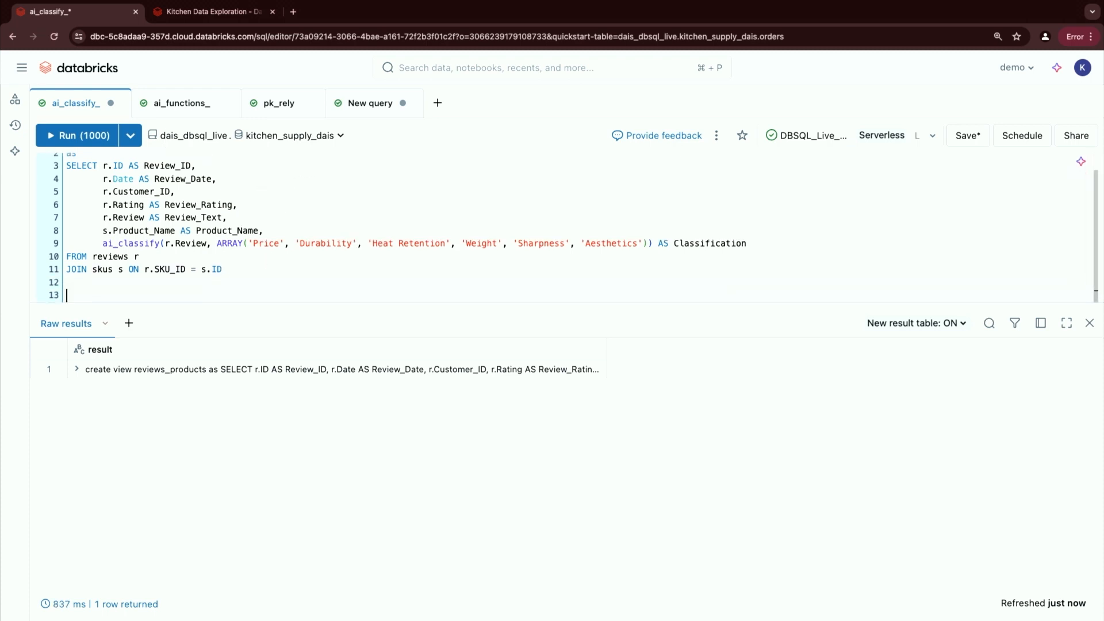
type("--5 start")
key("BackSpace")
type("ratings")
key("Return")
type("sel")
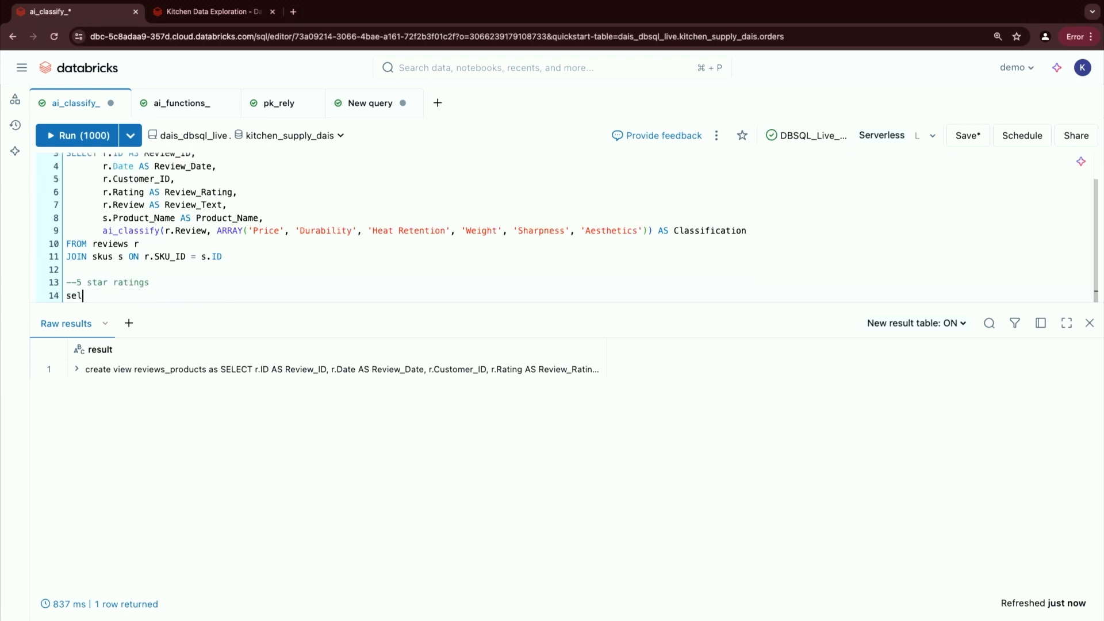
type("ect * from reviews")
key("Return")
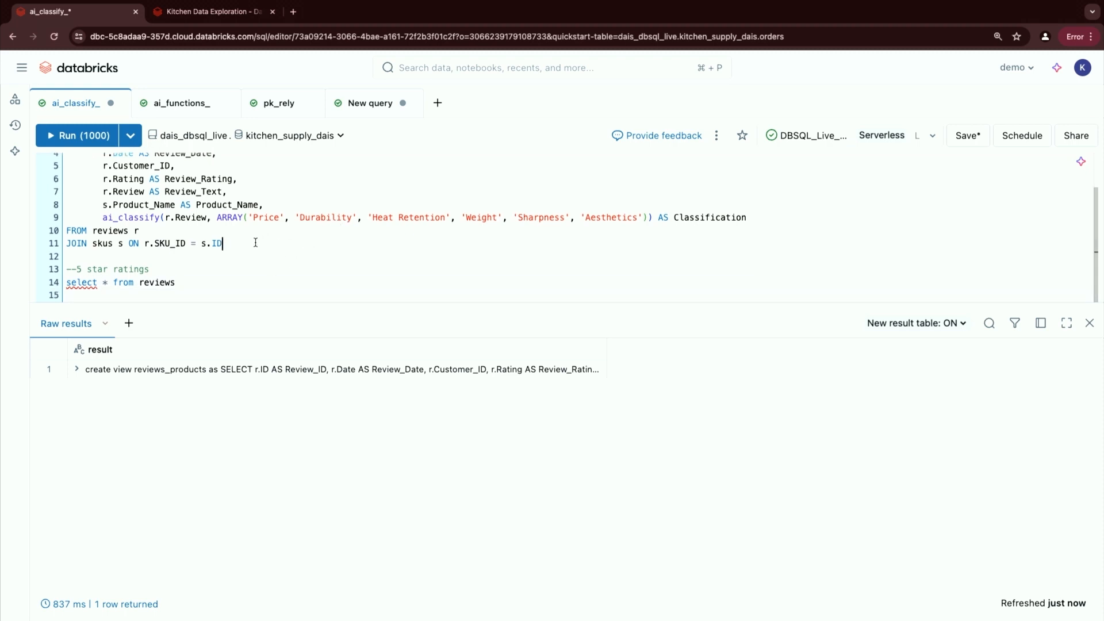
Step: End the create view statement with a semicolon after s.ID
left_click(224, 243)
type(";")
left_click(221, 282)
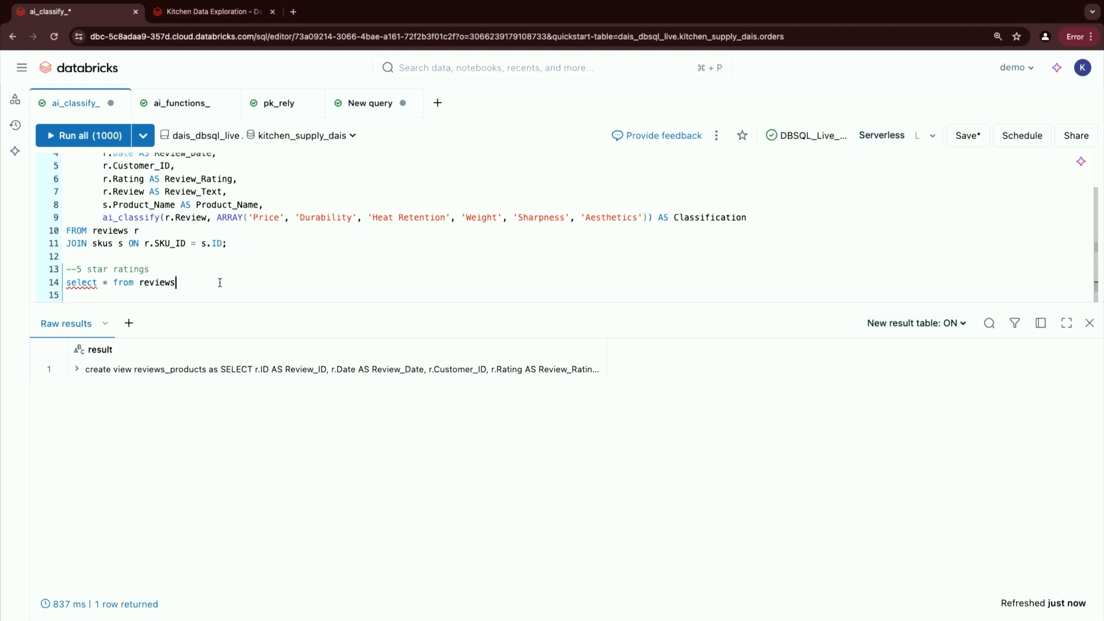
Step: Delete the 5 star ratings comment, the select statement under it and the blank lines below the view definition
key("Return")
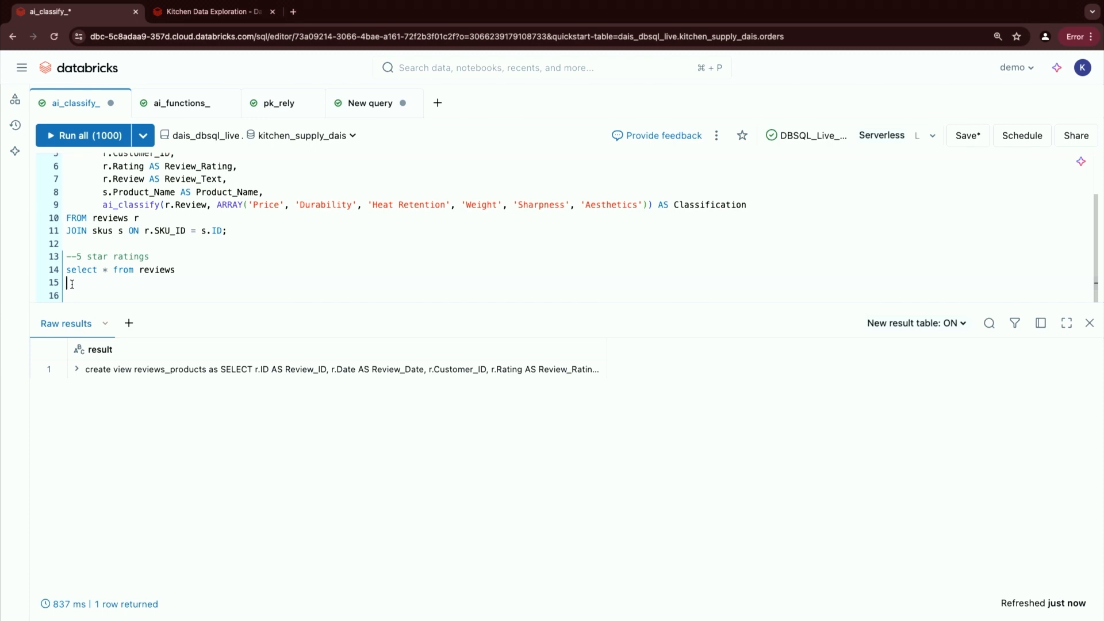
left_click_drag(72, 284, 60, 259)
key("BackSpace")
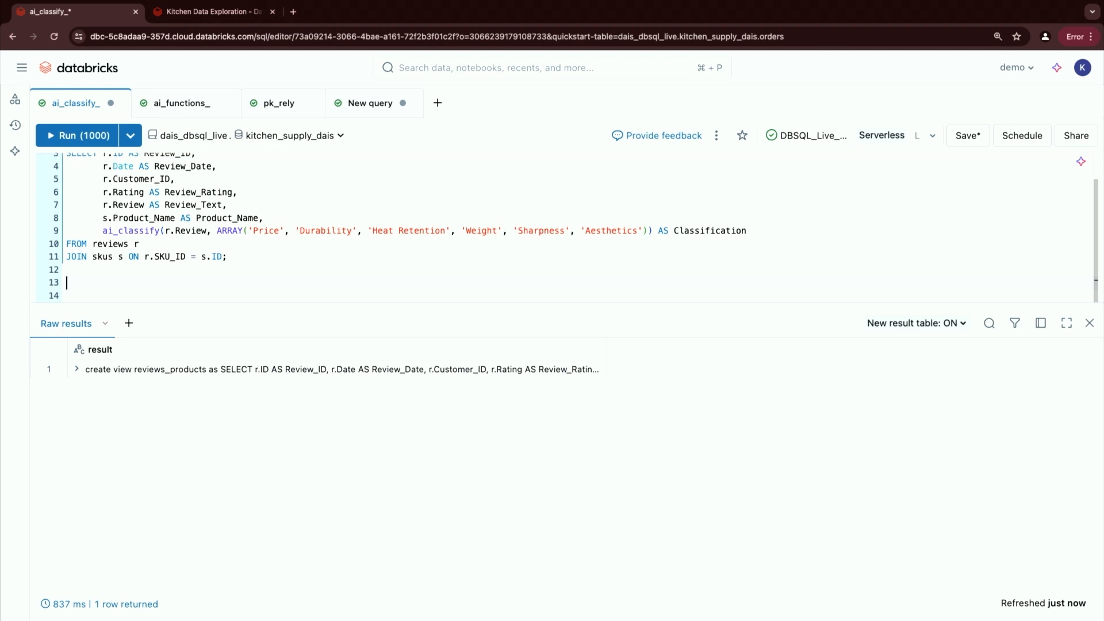
key("BackSpace")
key("BackSpace")
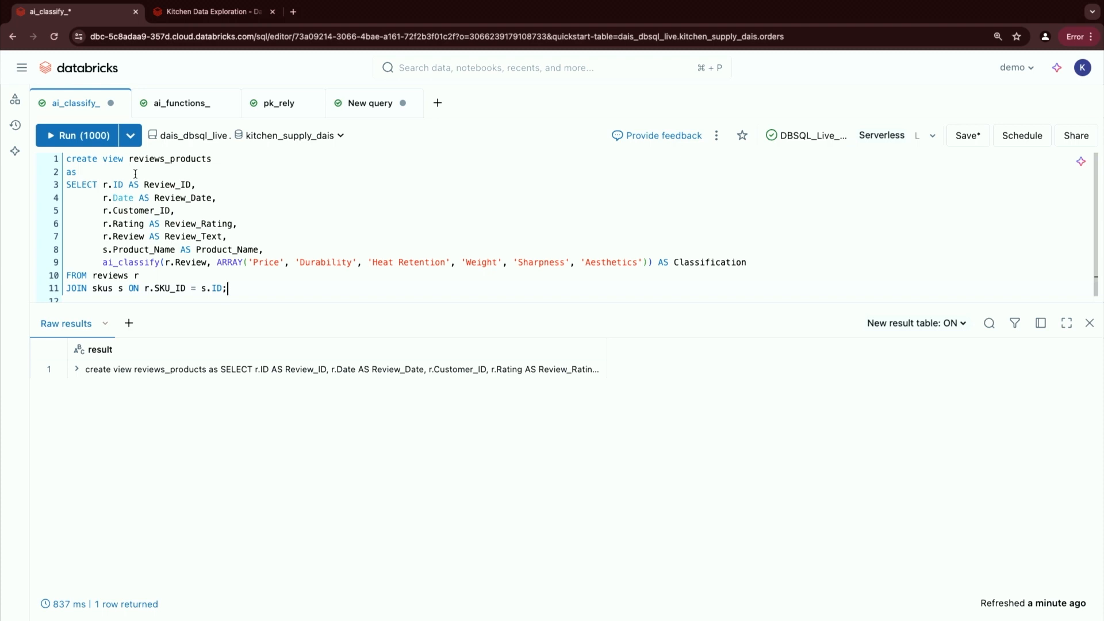
Step: Create a new dashboard
mouse_move(23, 77)
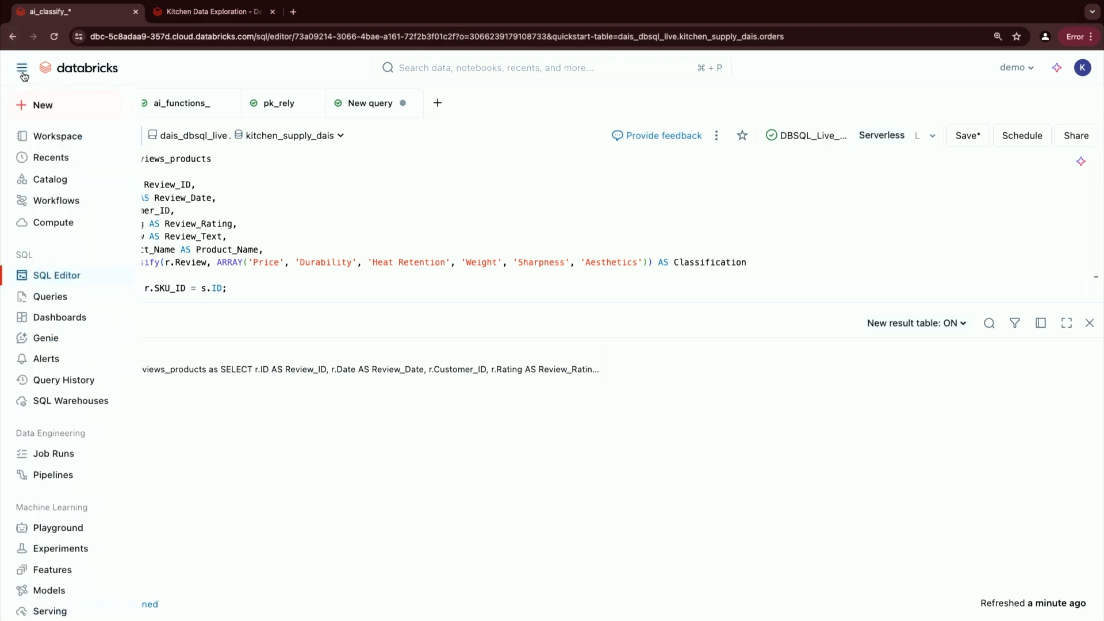
left_click(59, 111)
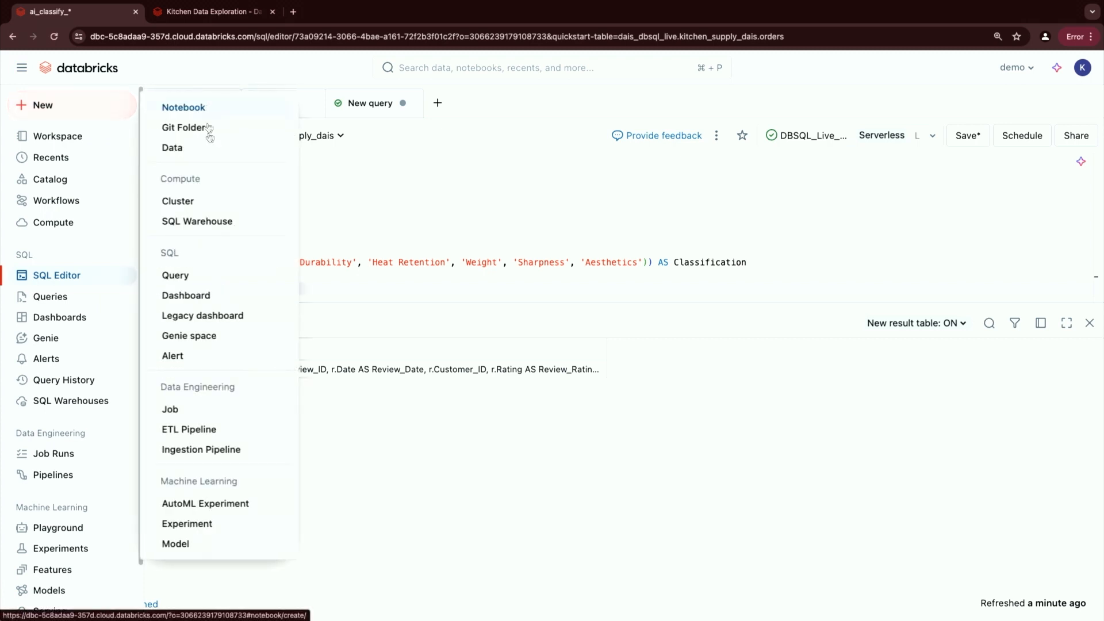
left_click(234, 299)
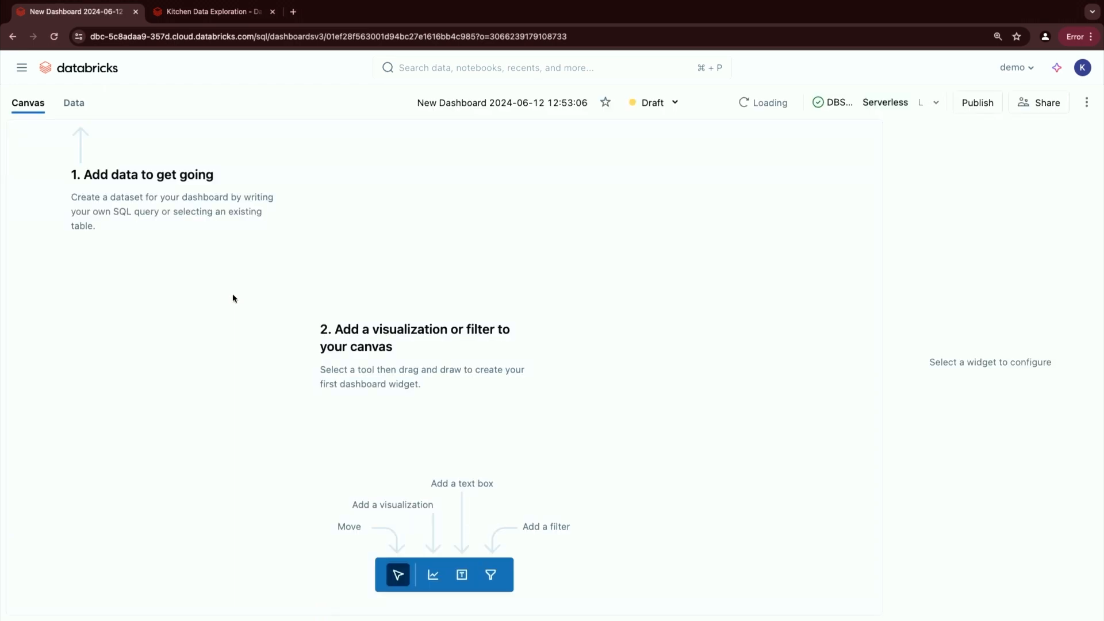
Step: Search the tables for "kitchen" and add reviews_products from dais_dbsql_live.kitchen_supply_dais as a dashboard dataset
left_click(74, 104)
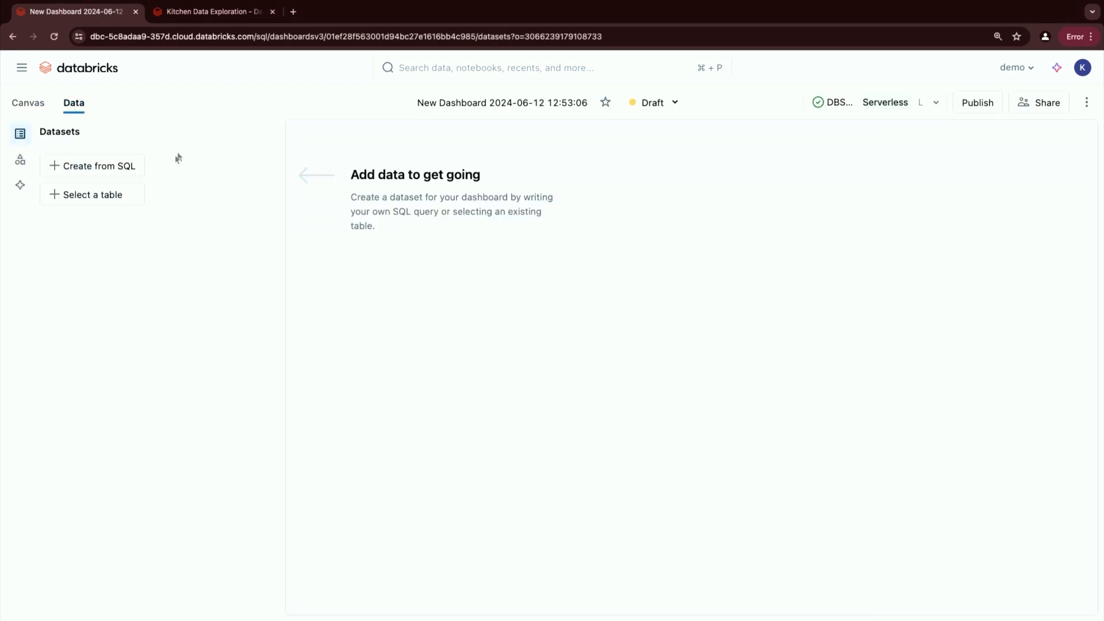
left_click(114, 197)
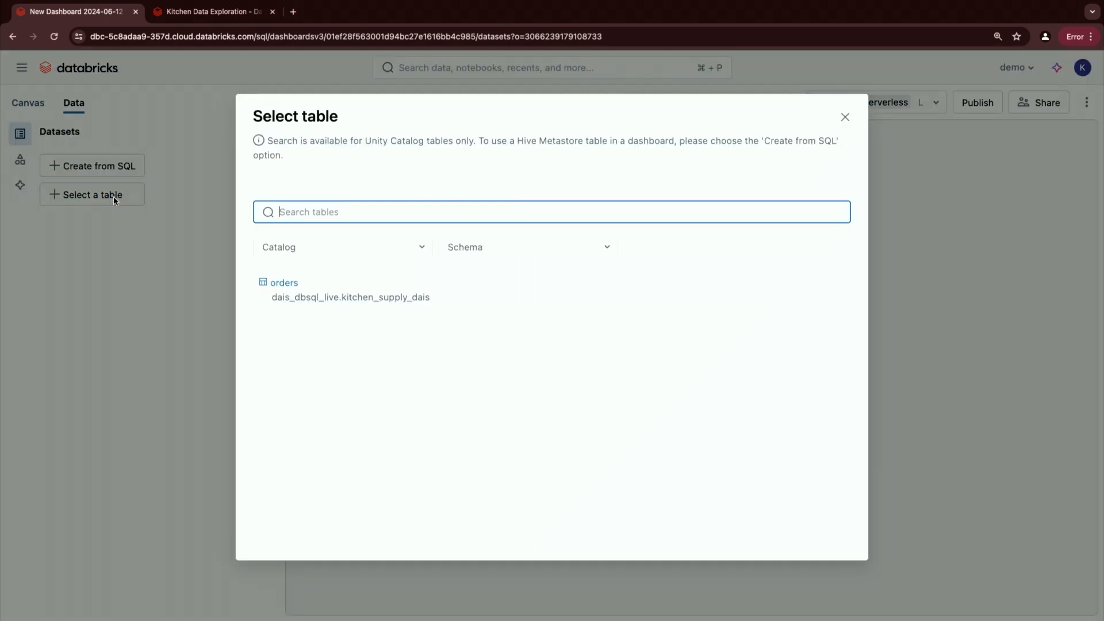
type("kitchen")
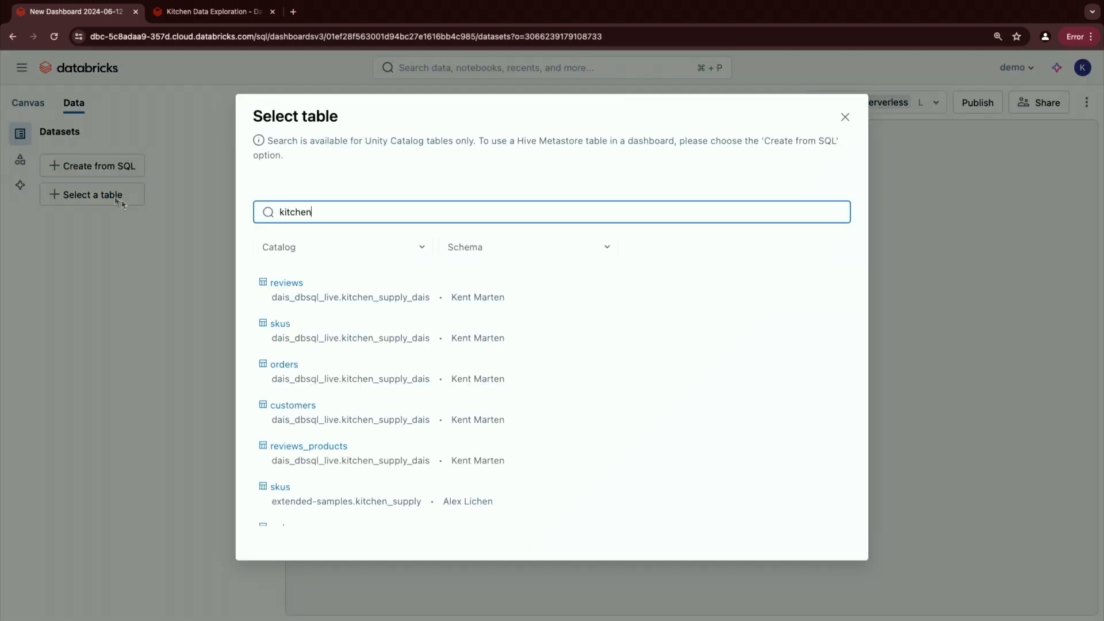
left_click(321, 447)
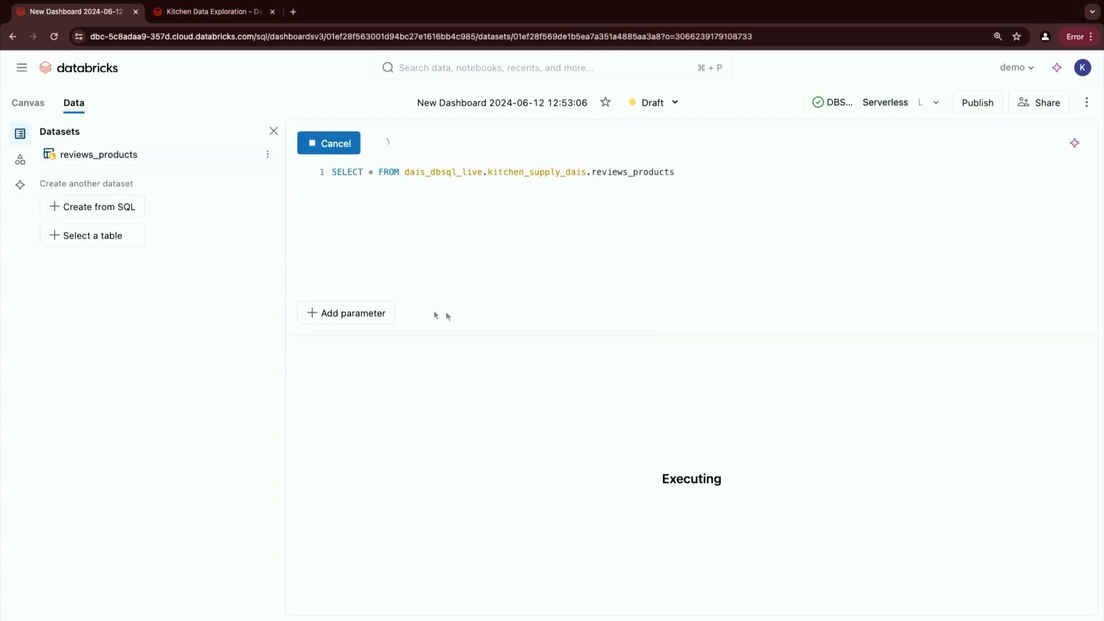
Step: Place a new visualization widget in the upper-left corner of the dashboard canvas
left_click(31, 107)
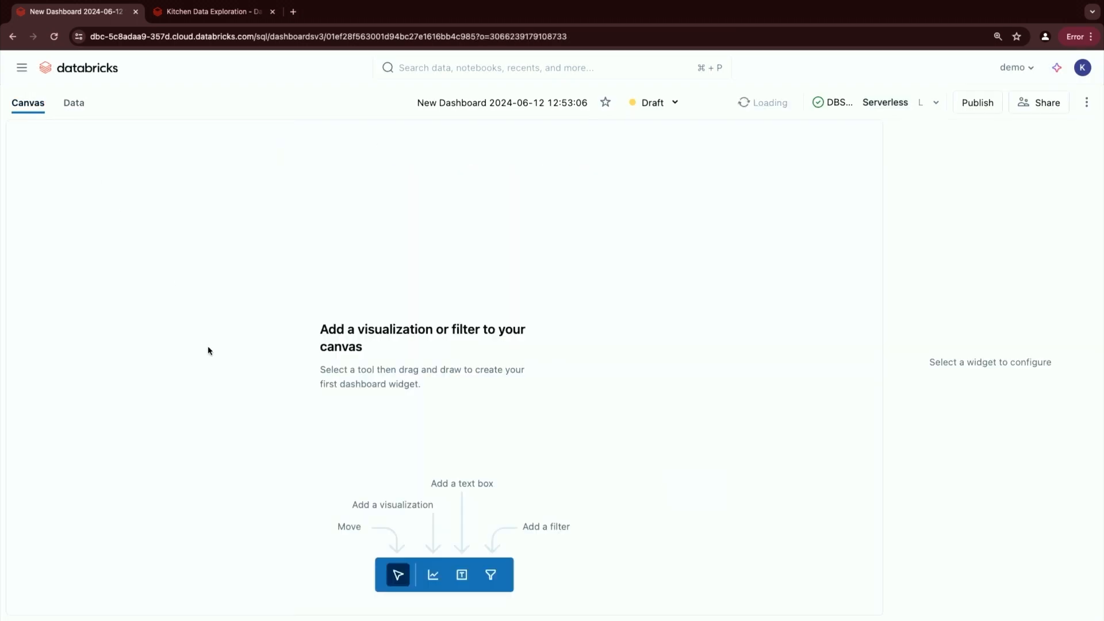
left_click(436, 577)
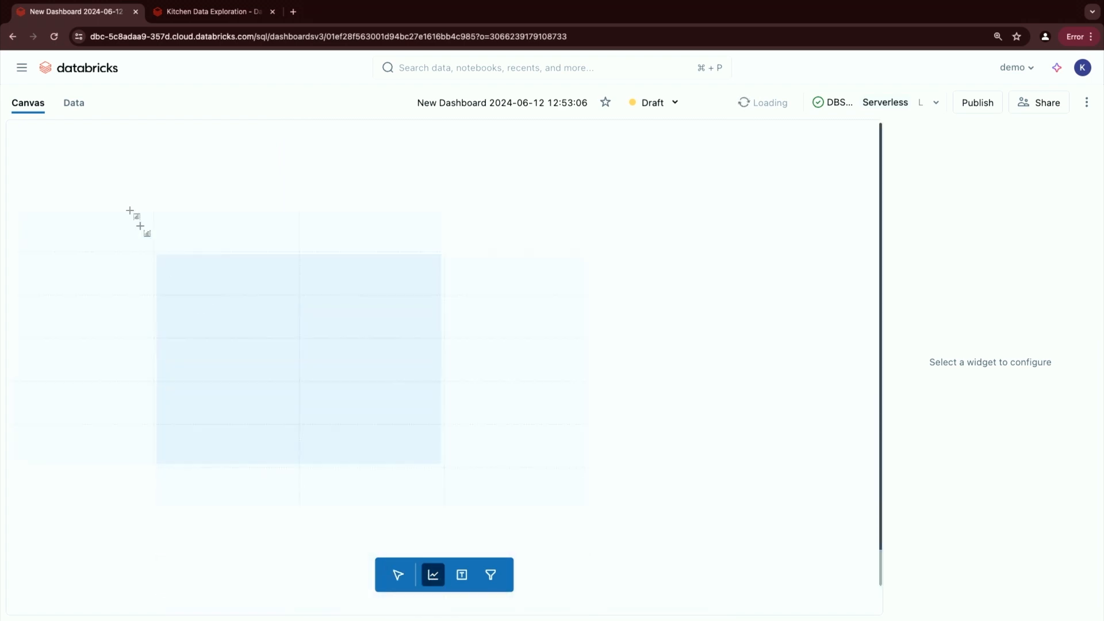
left_click(96, 143)
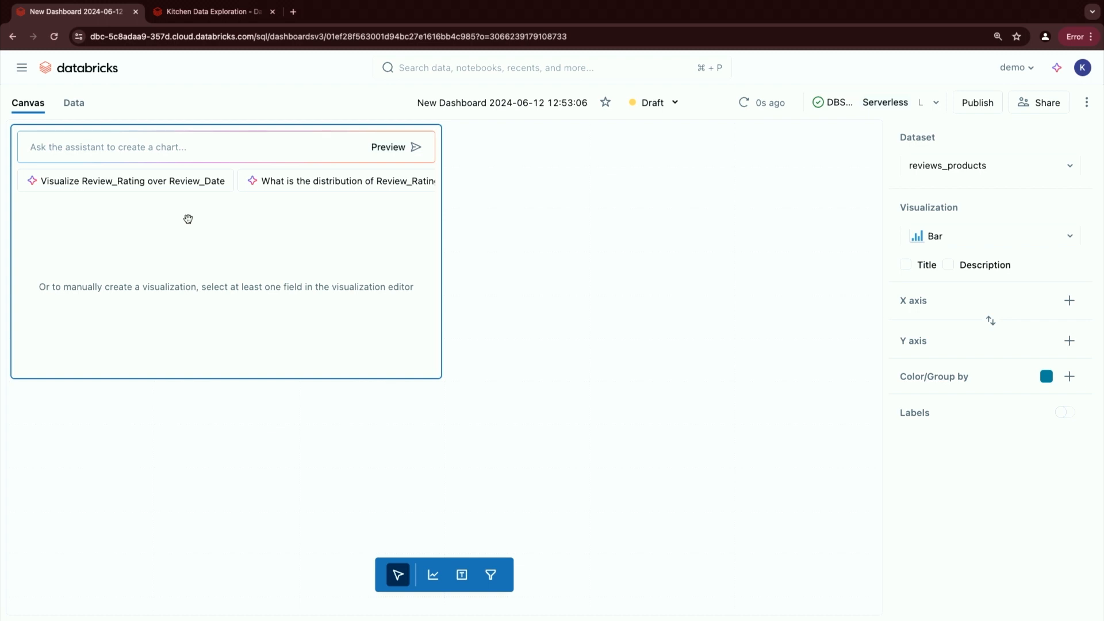
Step: Have the assistant generate a chart in the new widget from the prompt "bar chart of number of reviews by class"
left_click(106, 146)
type("bar cha")
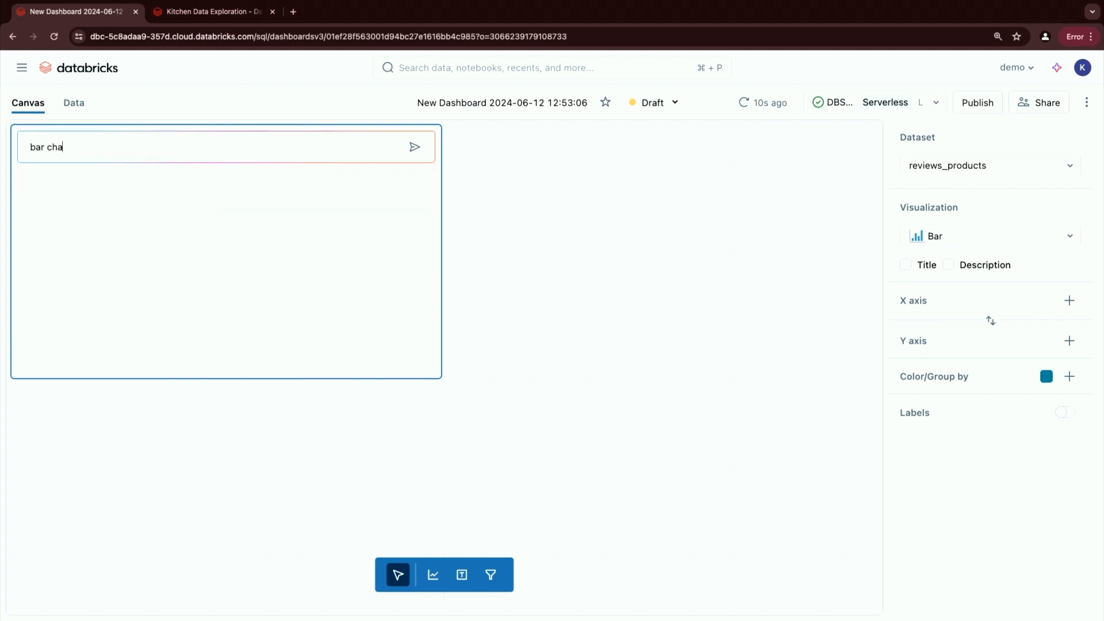
type("rt of number of reviews by class")
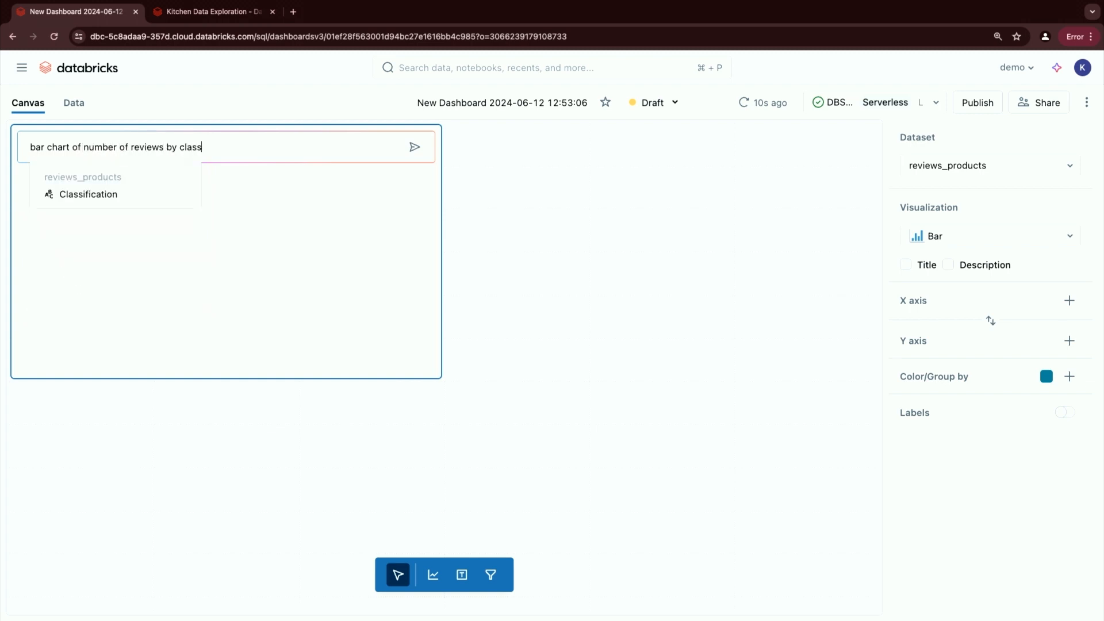
key("Return")
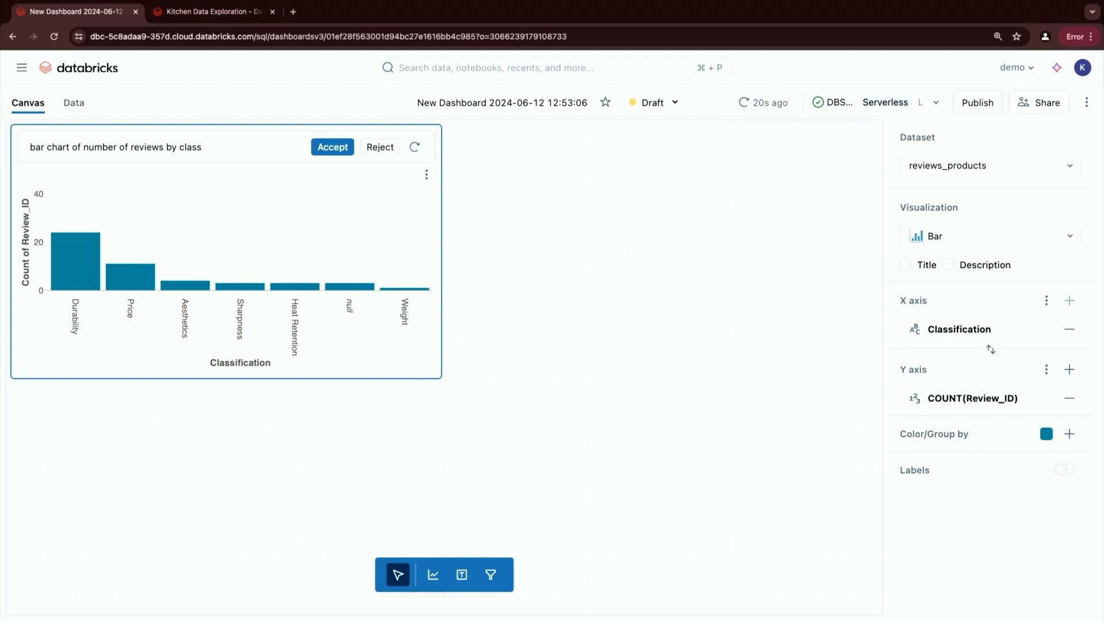
Step: Extend the chart prompt with ", color by rating", accept the regenerated chart and make its widget taller
left_click(211, 148)
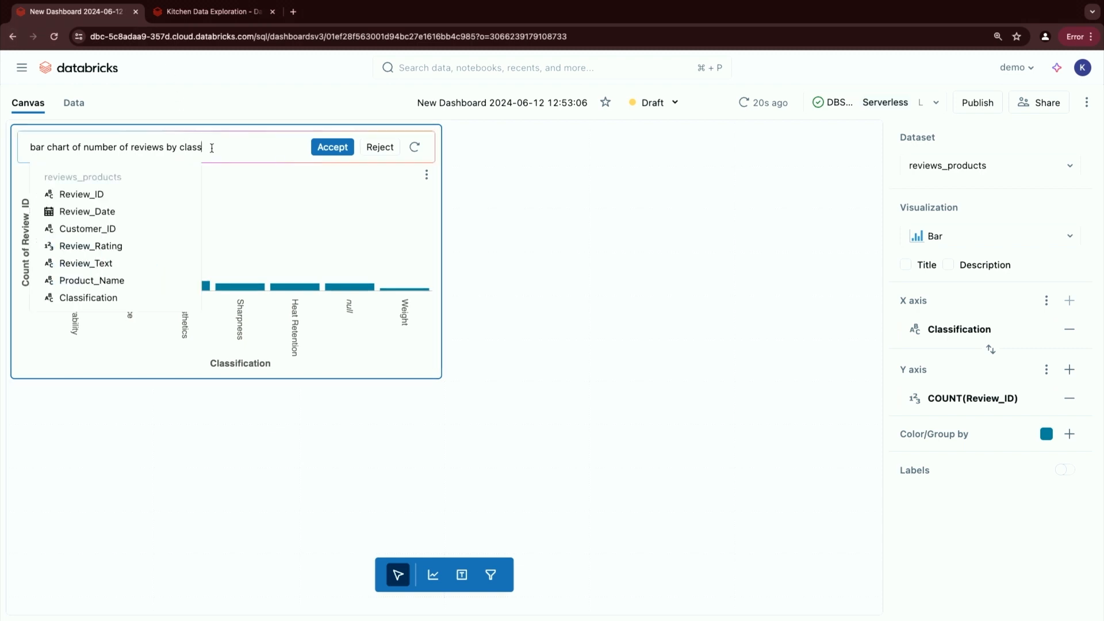
type(", c")
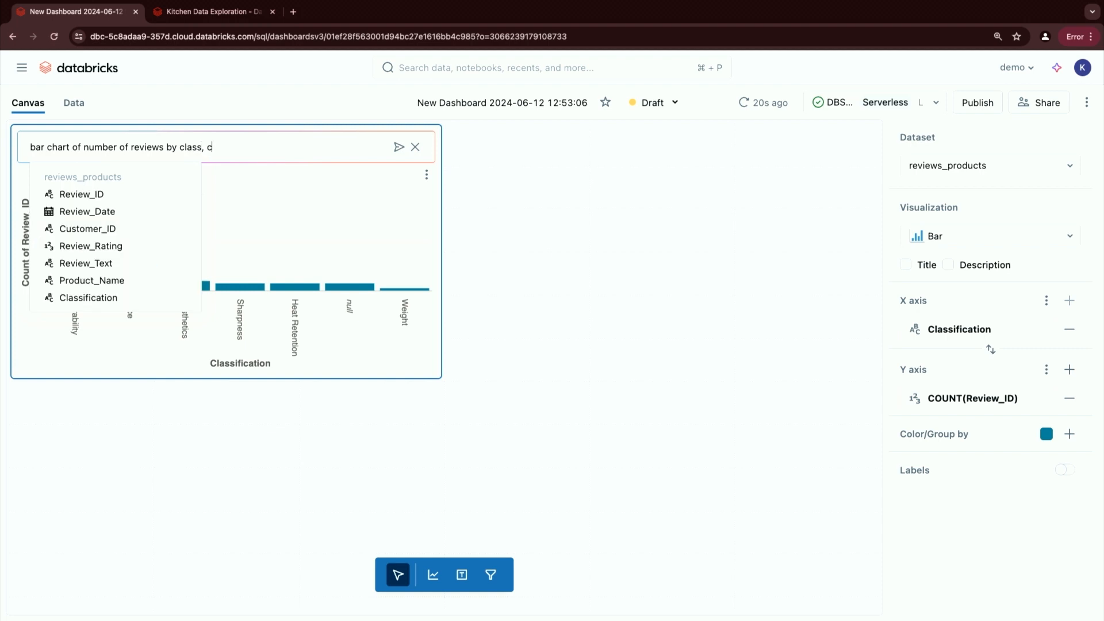
type("olor by rating")
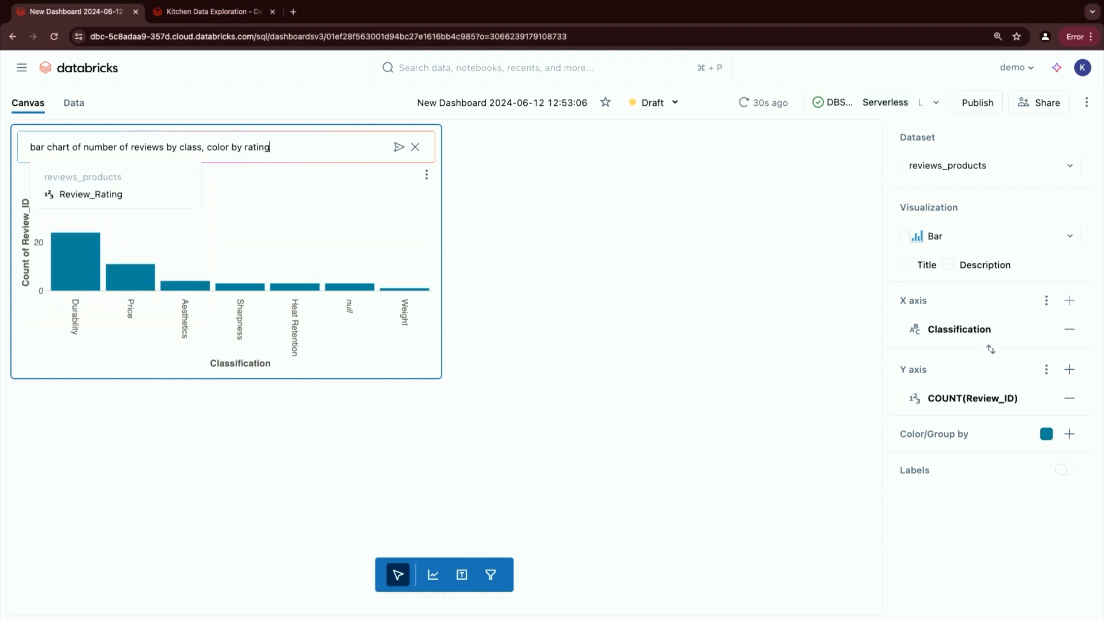
left_click(398, 146)
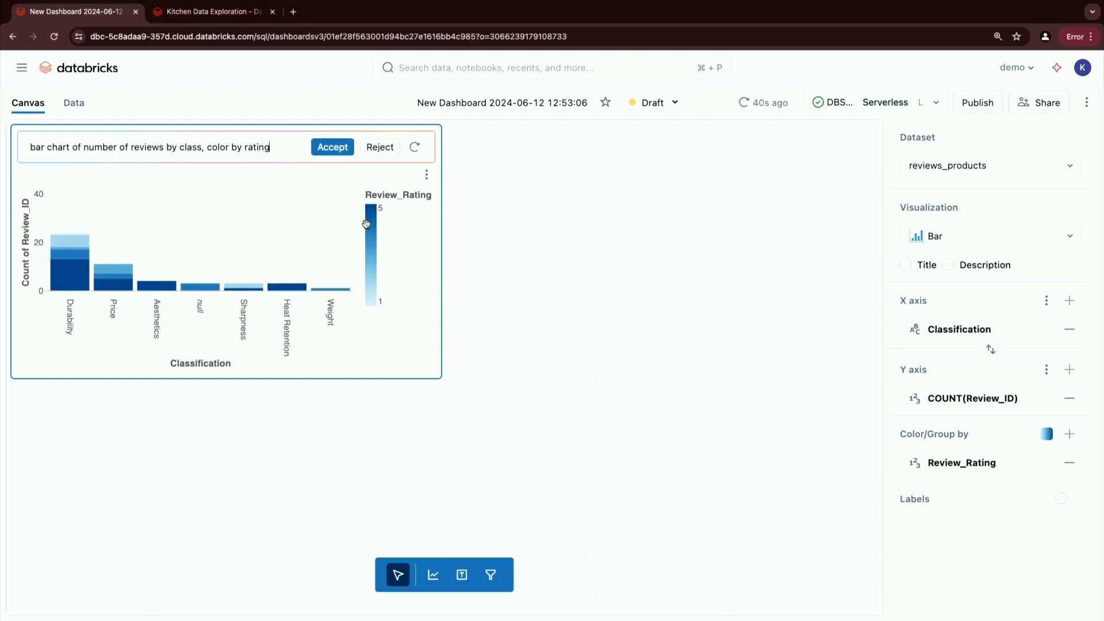
left_click(331, 147)
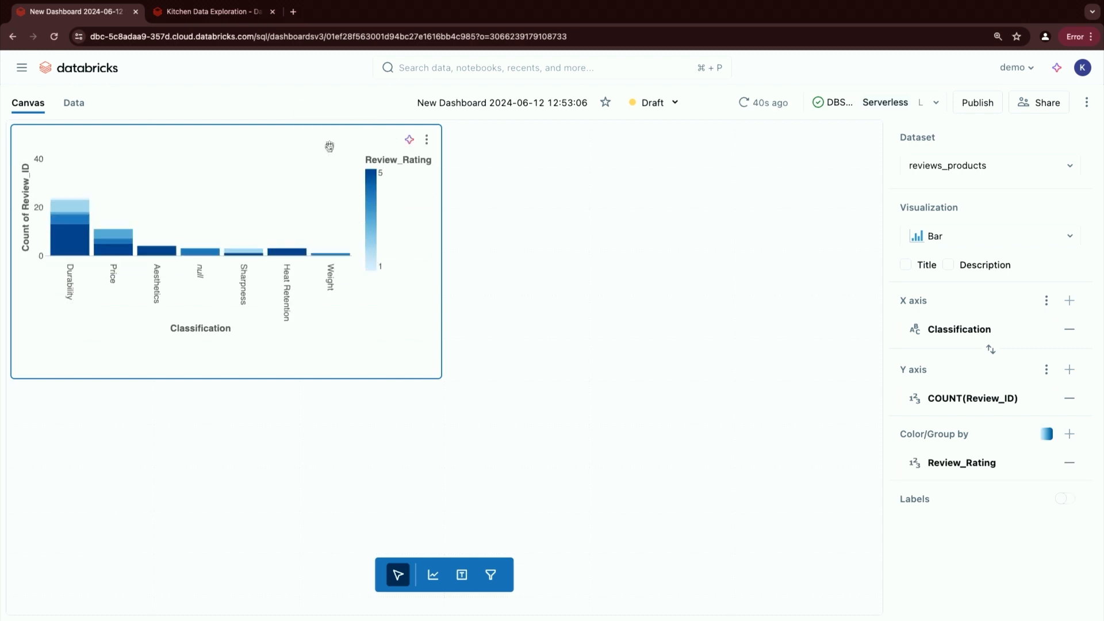
left_click_drag(426, 377, 425, 434)
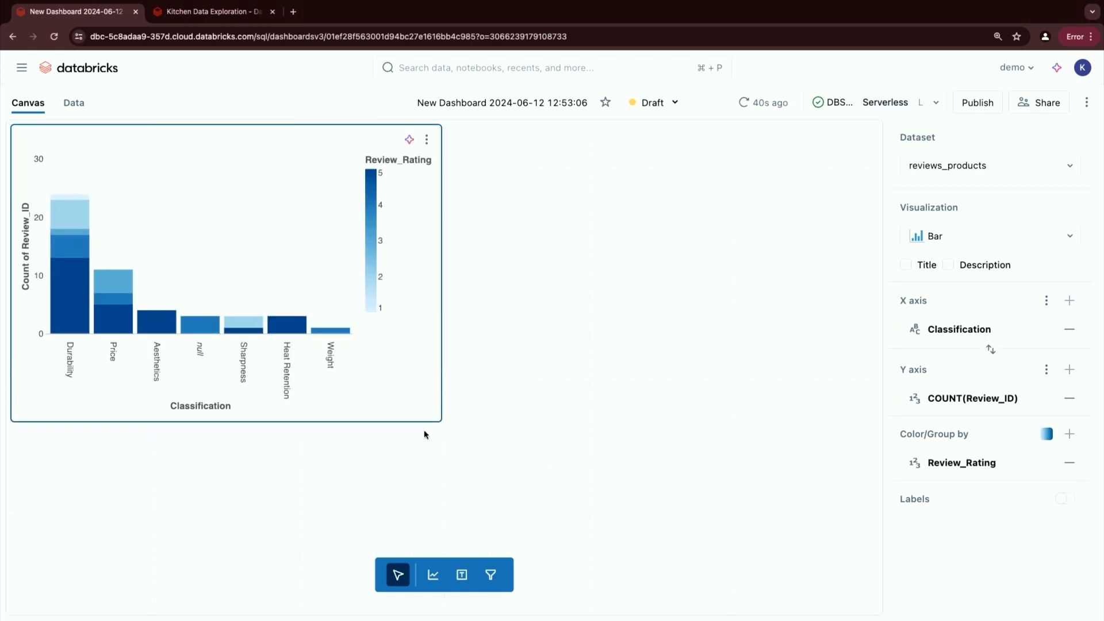
Step: Search the tables for "orders" and add orders from dais_dbsql_live.kitchen_supply_dais as a second dashboard dataset
mouse_move(67, 327)
left_click(73, 103)
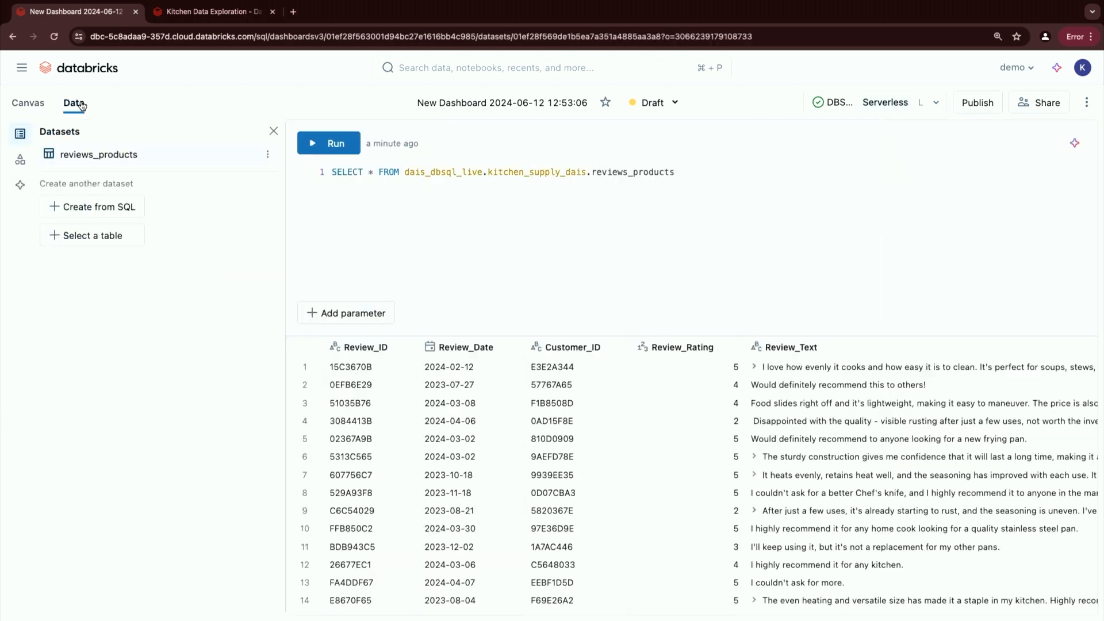
left_click(125, 240)
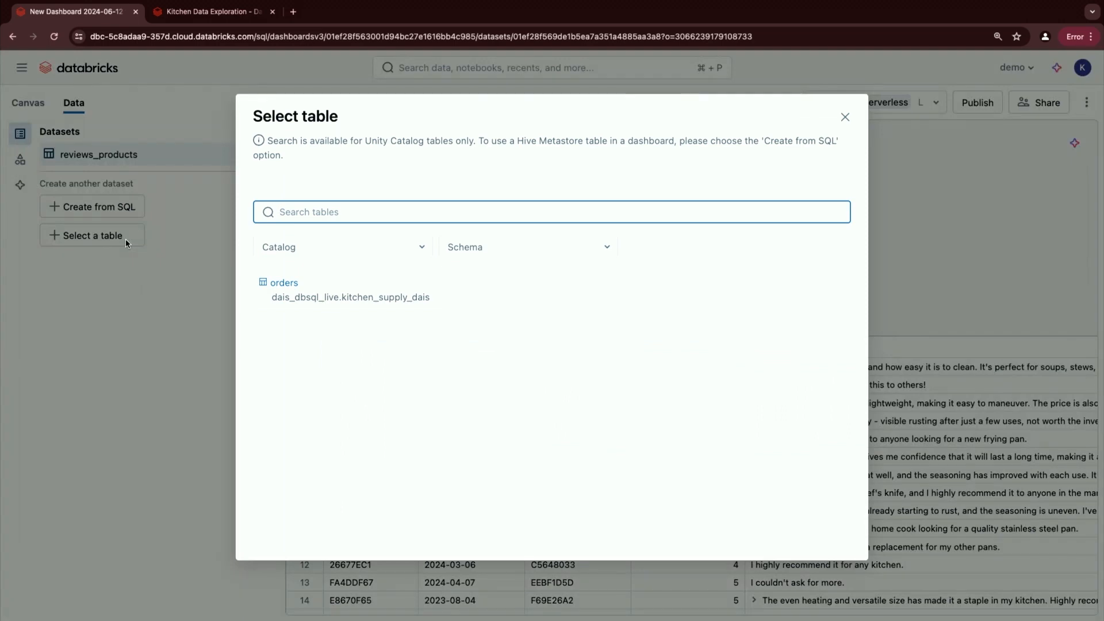
type("orders")
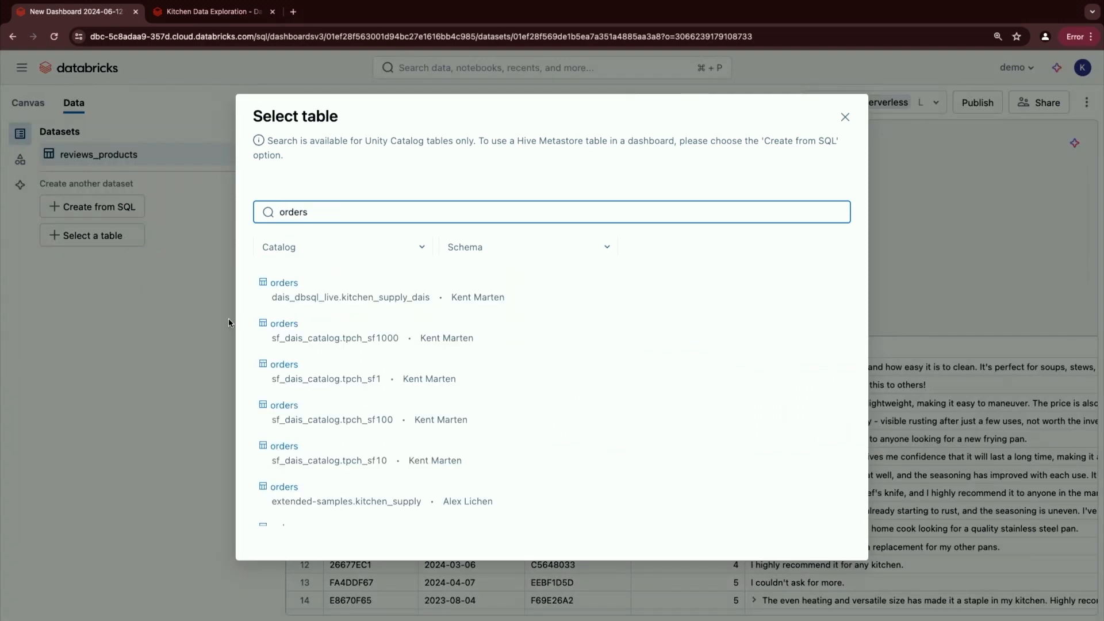
left_click(285, 283)
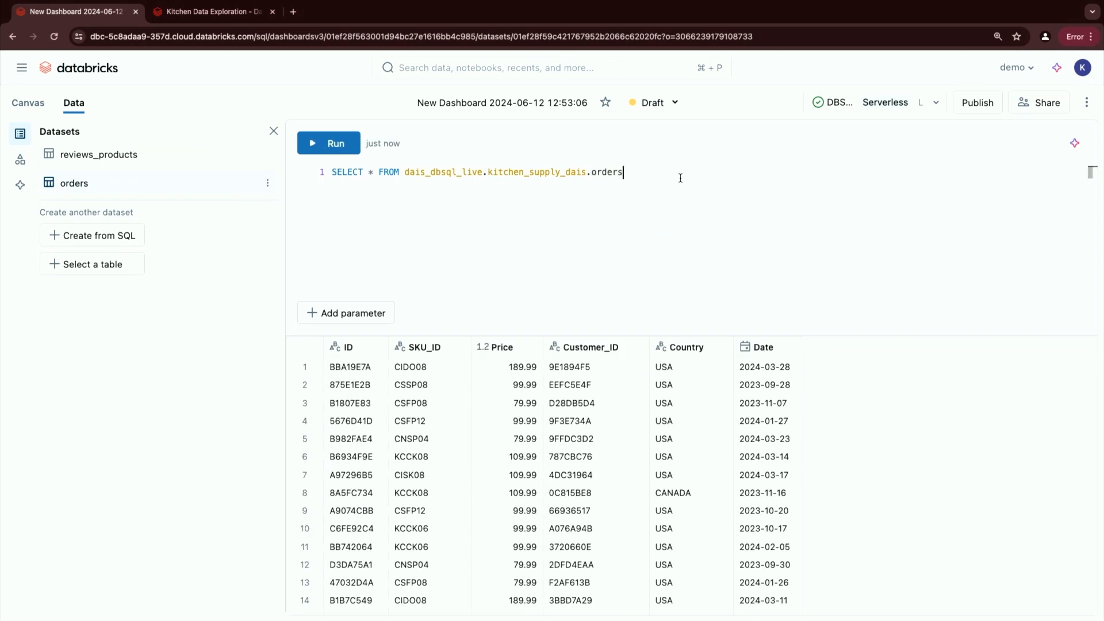
Step: Alias the orders table as o in the dataset query and add a left join to dais_dbsql_live.kitchen_supply_dais.skus
left_click(426, 348)
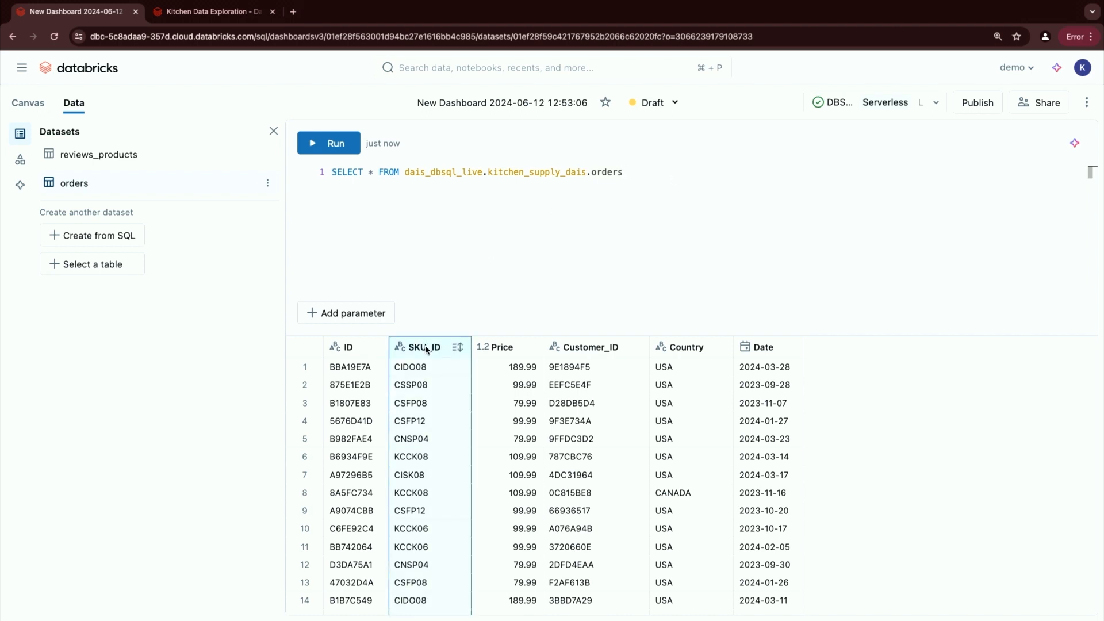
left_click(758, 169)
type("o ")
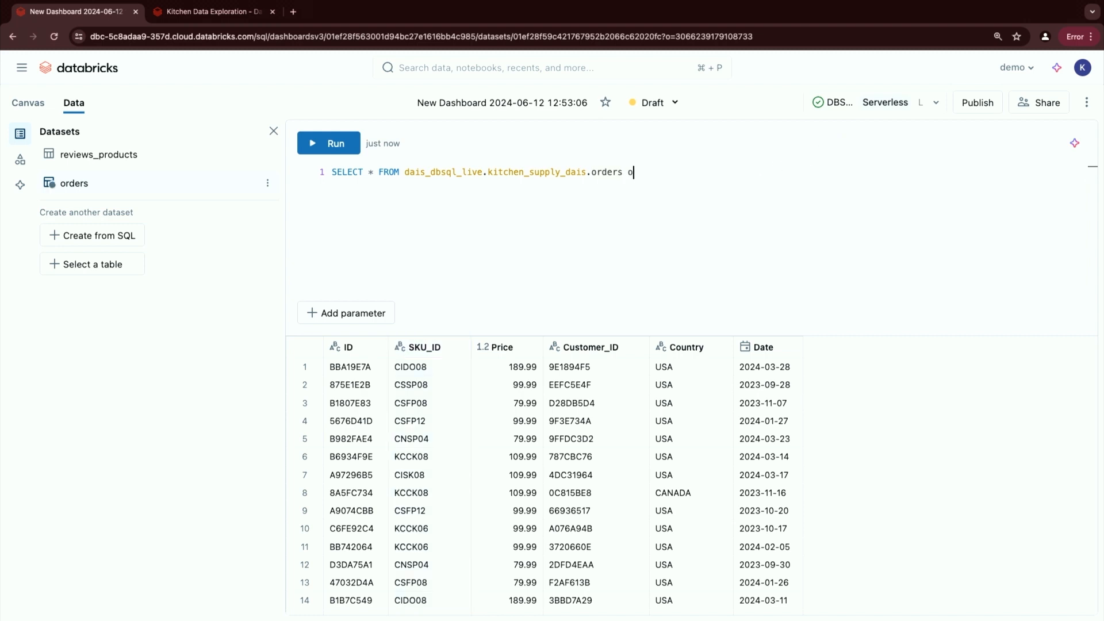
type("left join")
left_click_drag(404, 172, 591, 173)
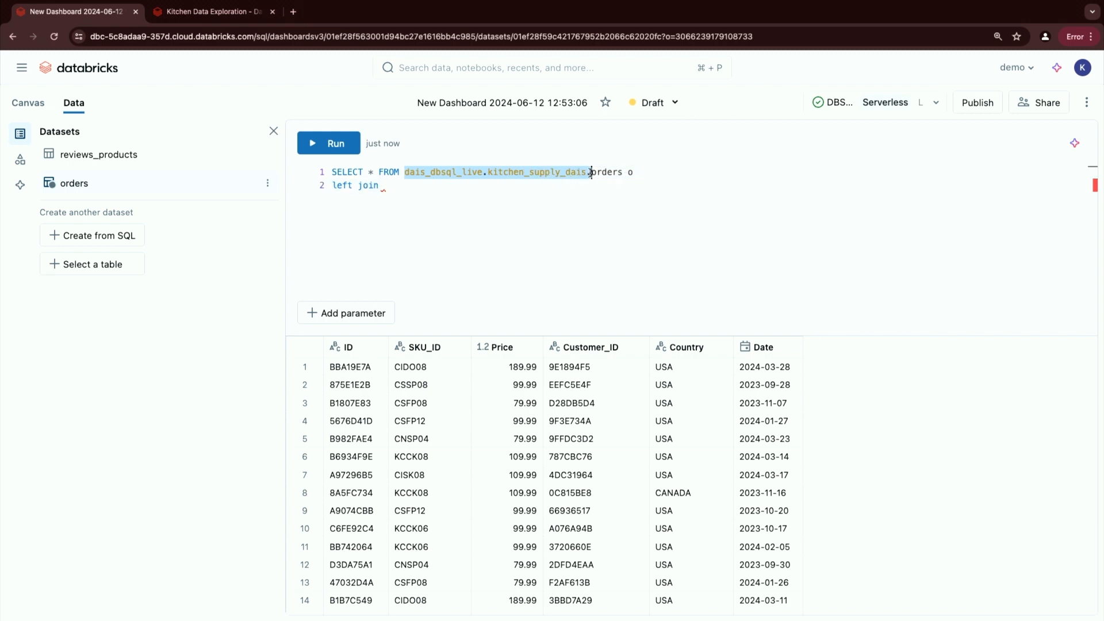
key("super+c")
left_click(448, 185)
key("super+v")
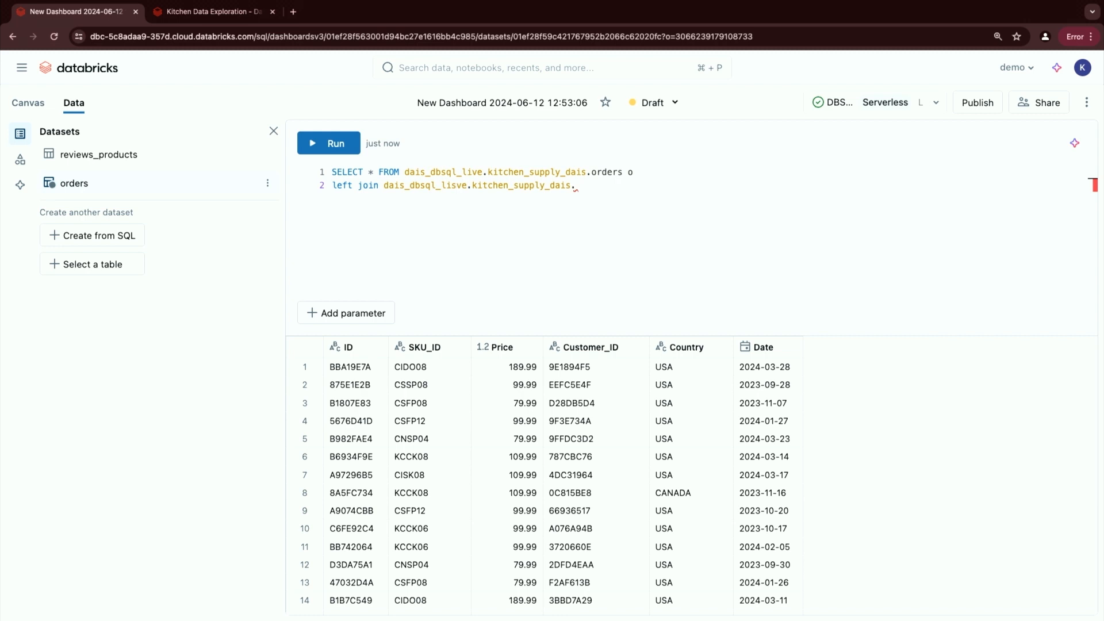
key("BackSpace")
left_click(572, 186)
type("skus")
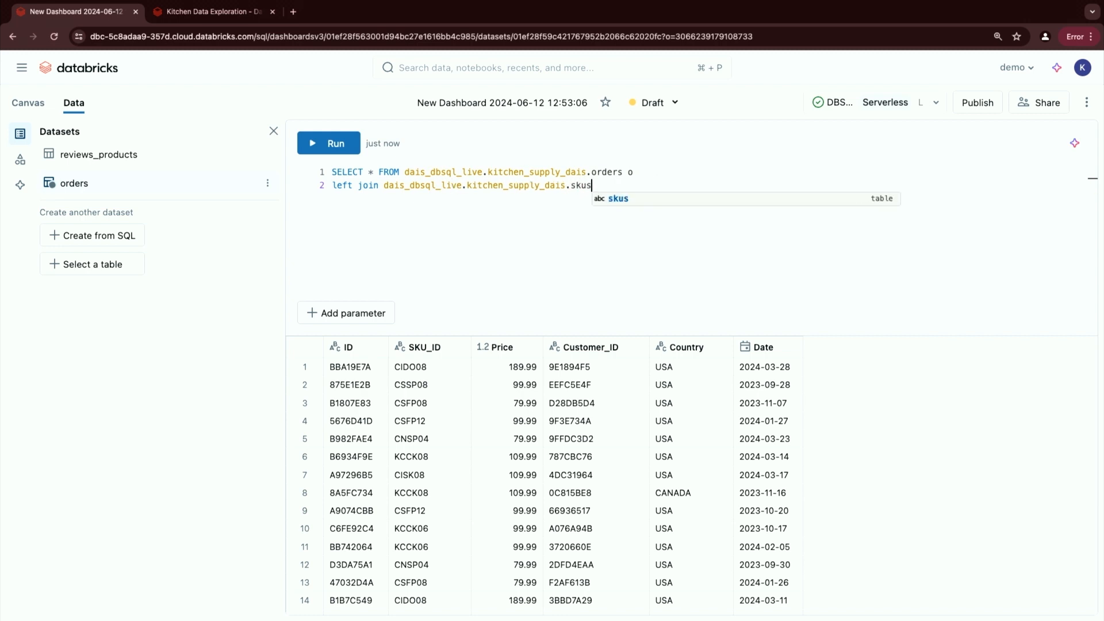
Step: Alias skus as s, complete the join condition as o.sku_id = s.sku_id and run the query
type(" s on o.")
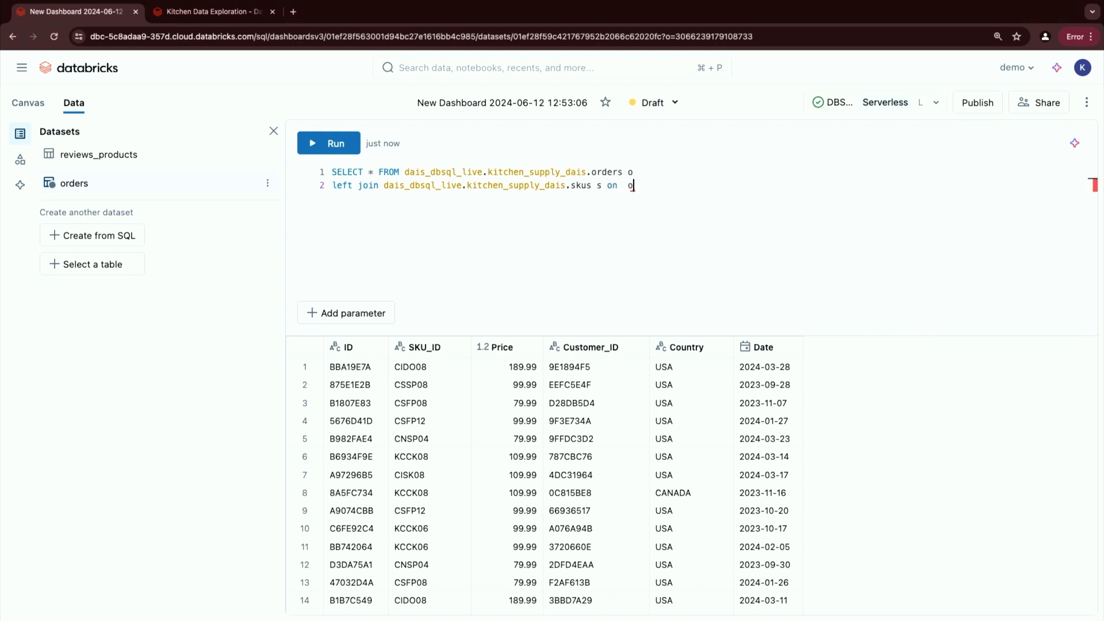
type("sku")
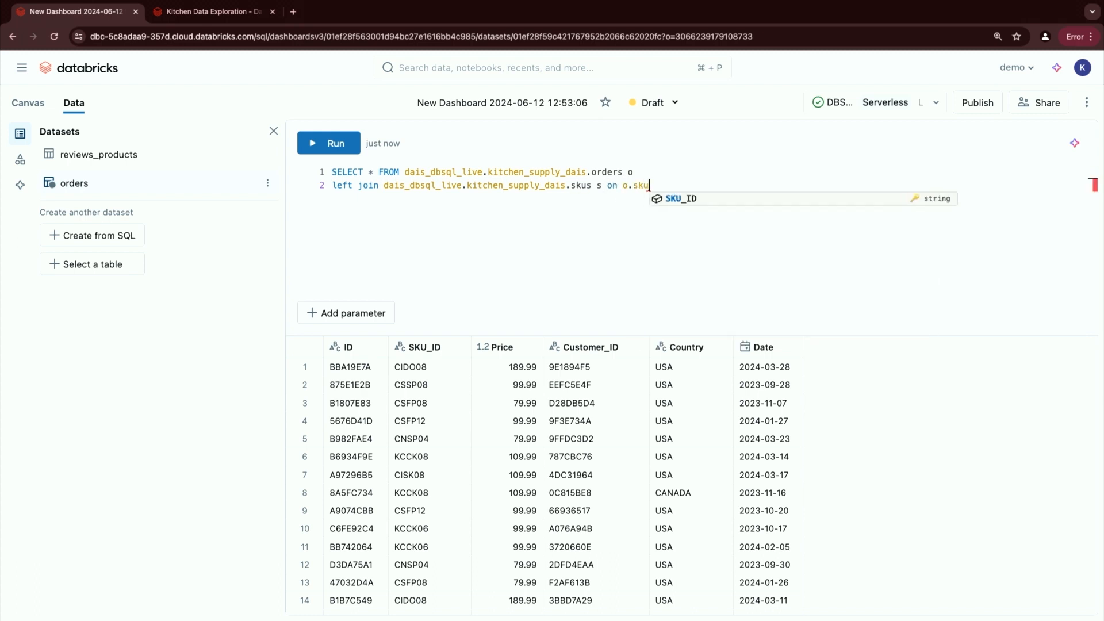
type("_id")
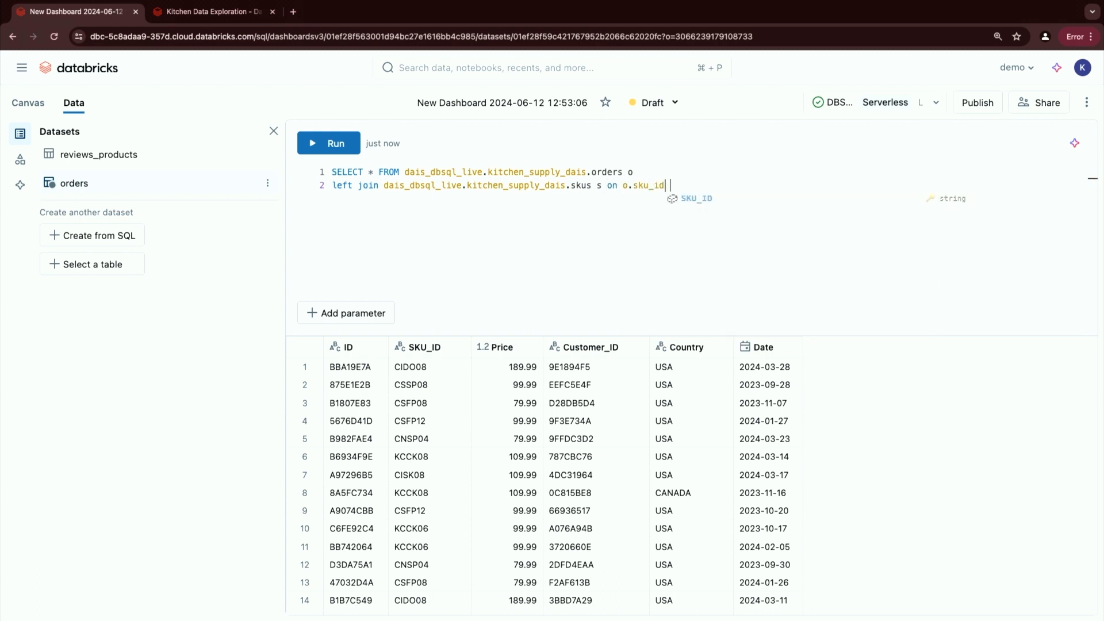
type(" = s.sku_id;")
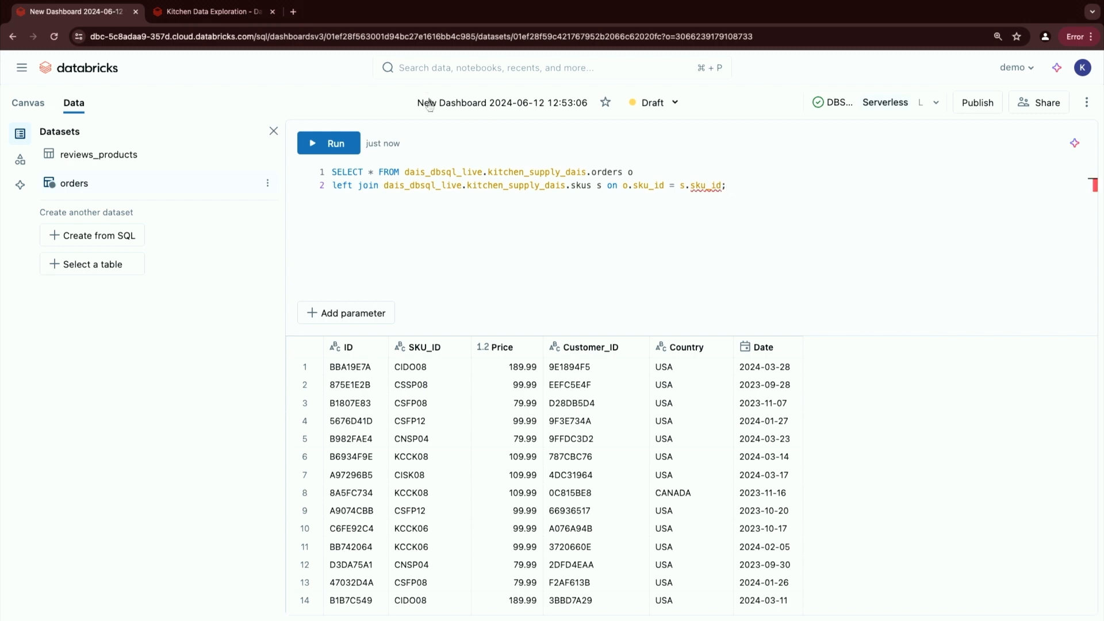
left_click(336, 144)
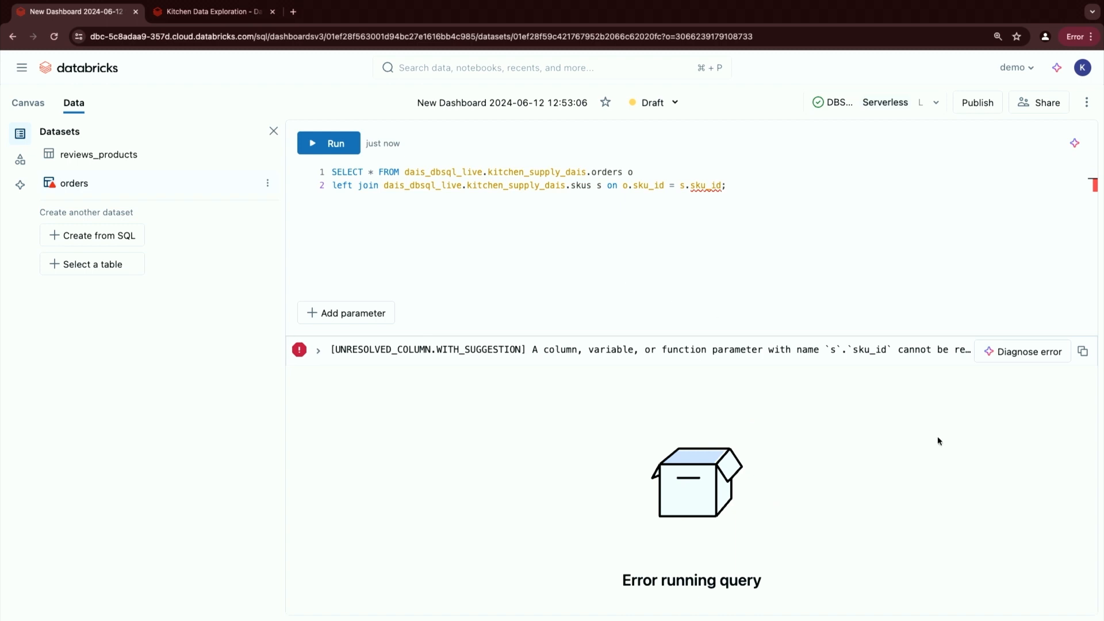
Step: Have the Assistant diagnose the query error, replace the query with its fix joining on s.ID after reviewing the differences, and rerun it
left_click(1032, 356)
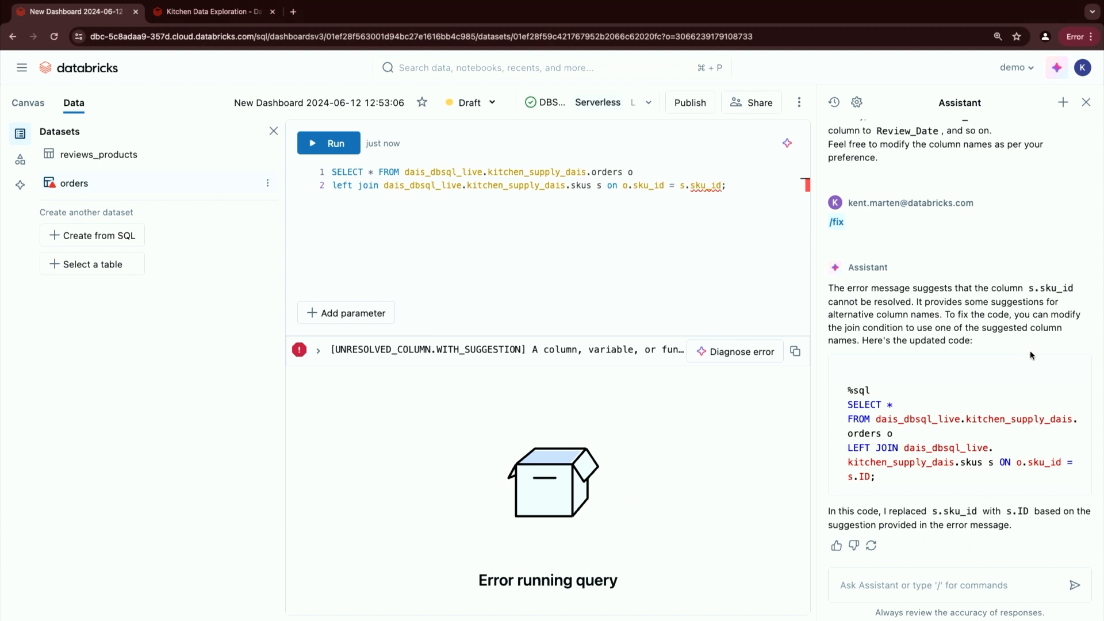
mouse_move(916, 420)
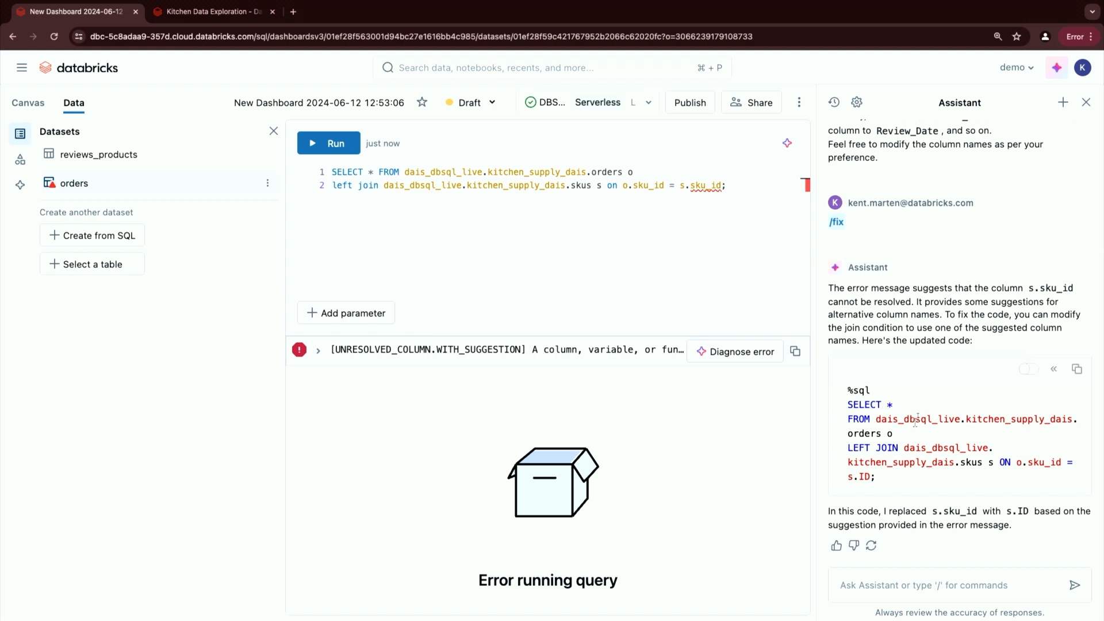
left_click(1028, 369)
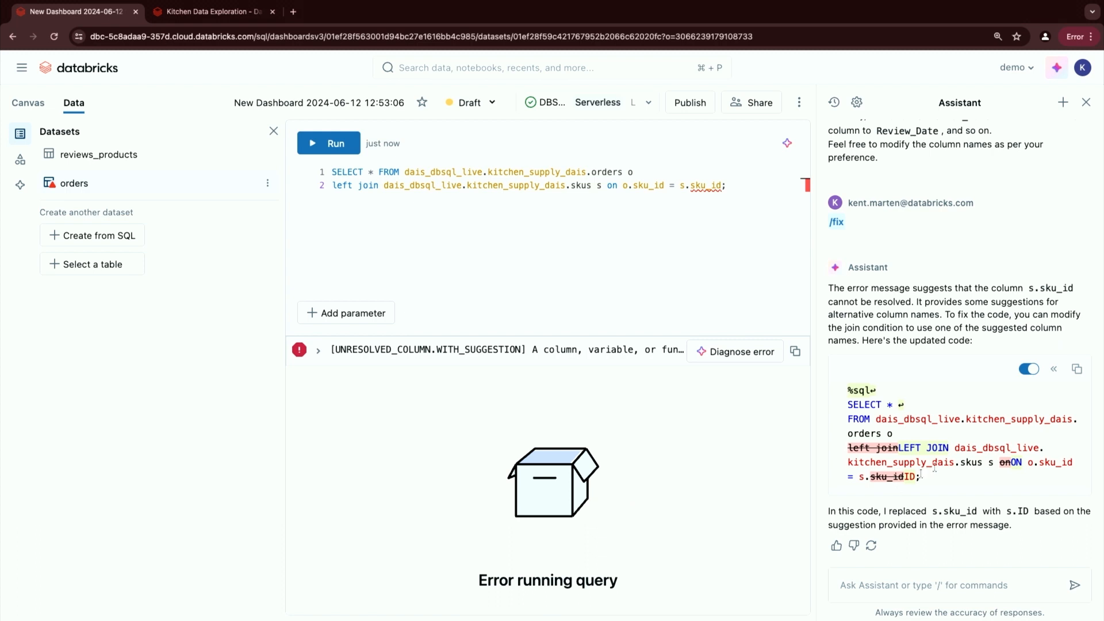
left_click(1053, 369)
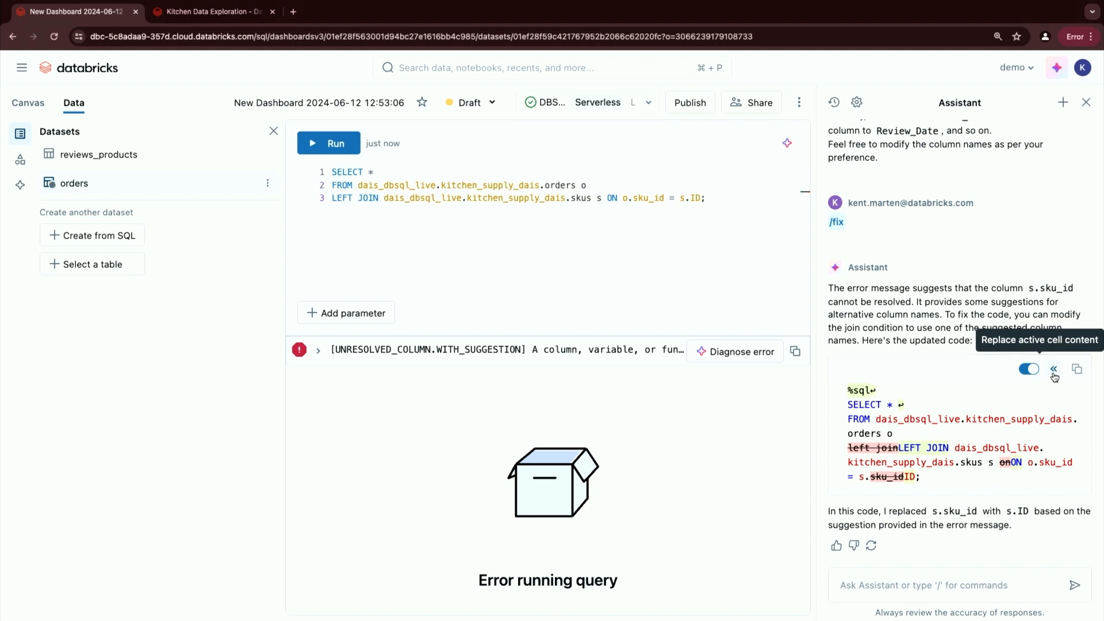
left_click(320, 148)
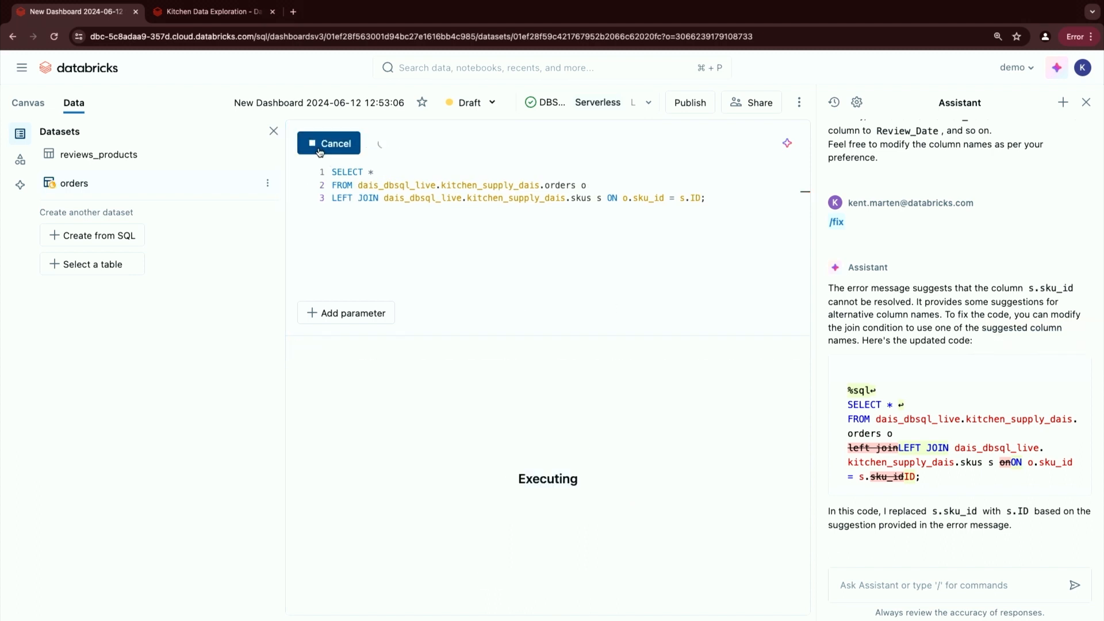
Step: Place a second visualization beside the review chart on the canvas, generate it from the prompt "weekly sales" and match the neighbouring chart's height
left_click(35, 106)
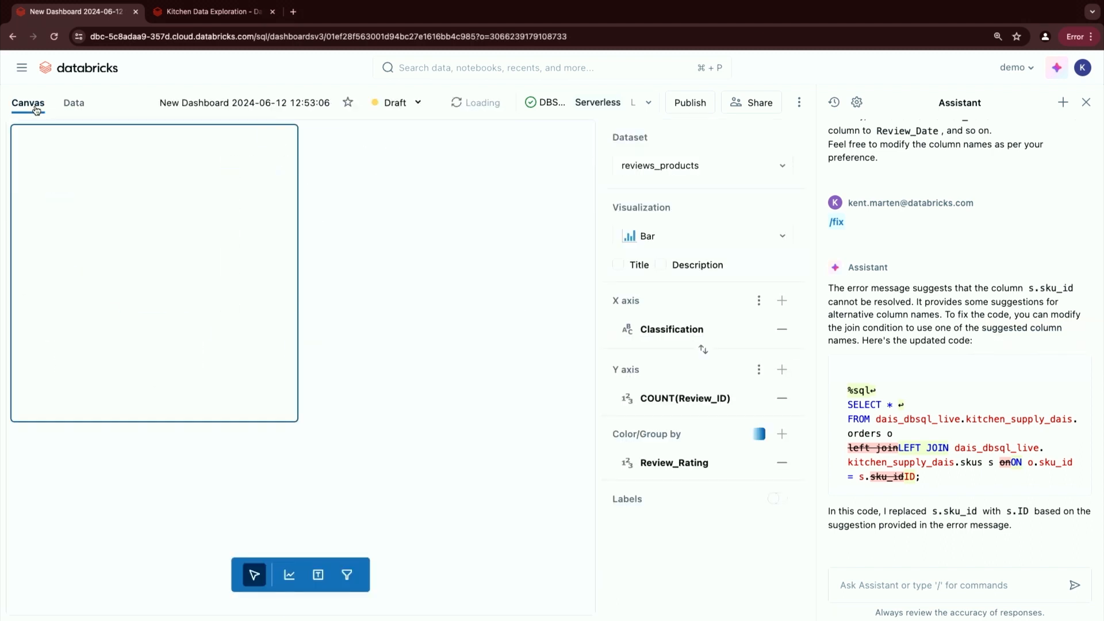
left_click(291, 575)
left_click(369, 162)
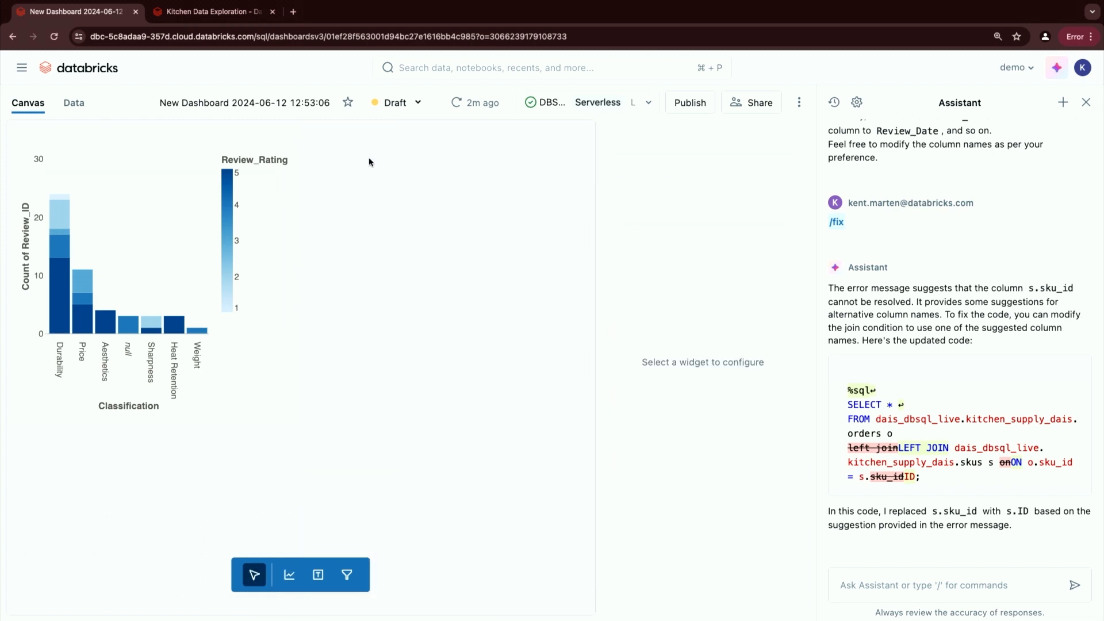
type("weekly")
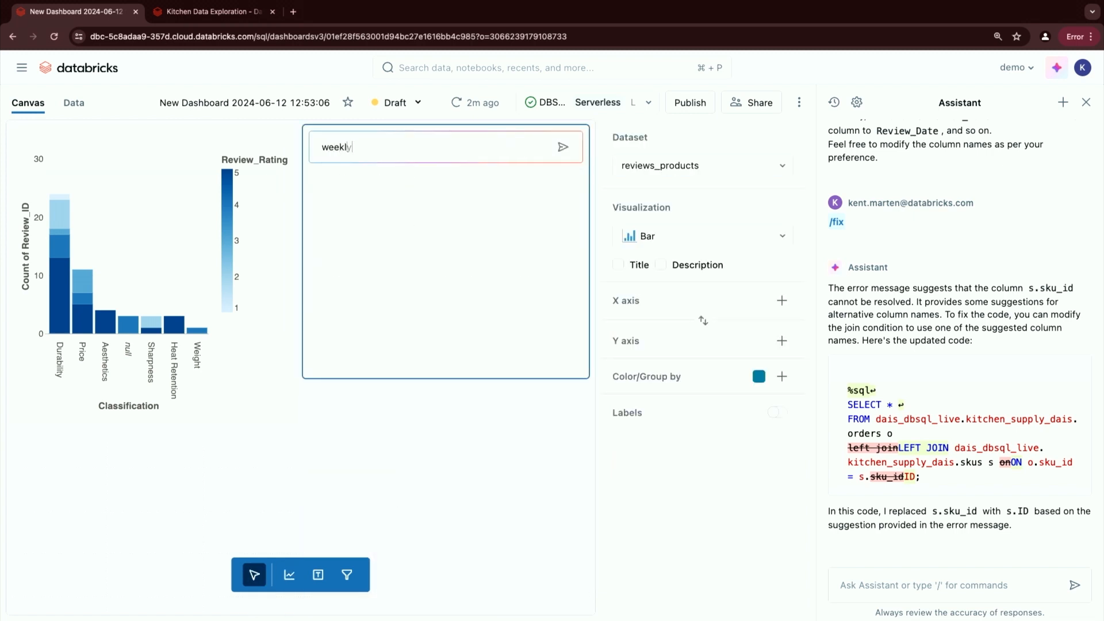
type(" sales")
key("Return")
left_click(1085, 102)
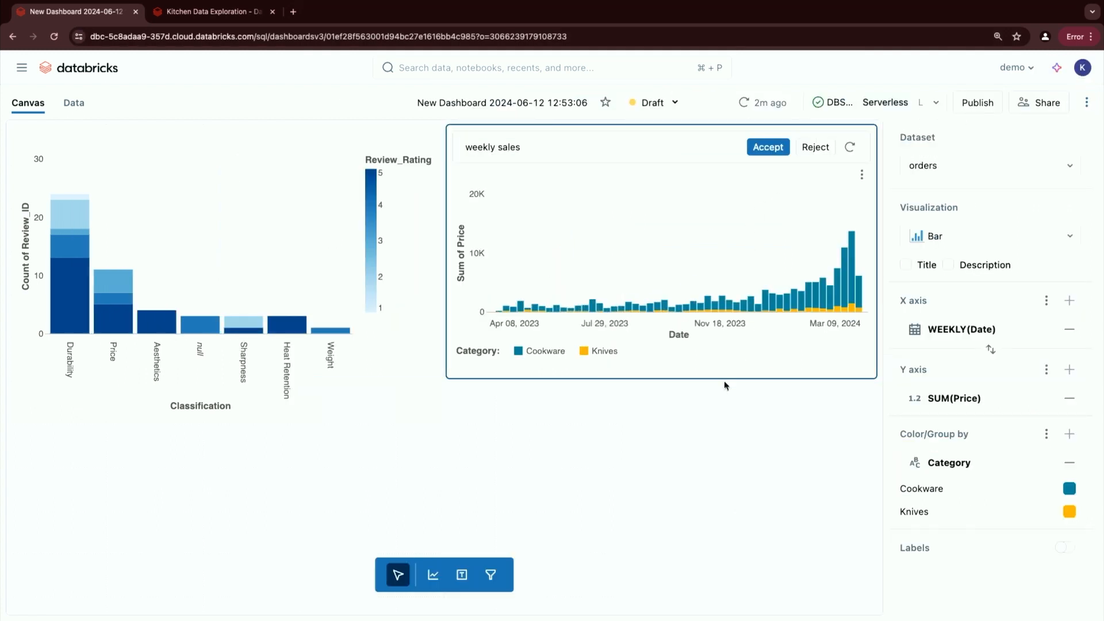
left_click_drag(727, 379, 726, 411)
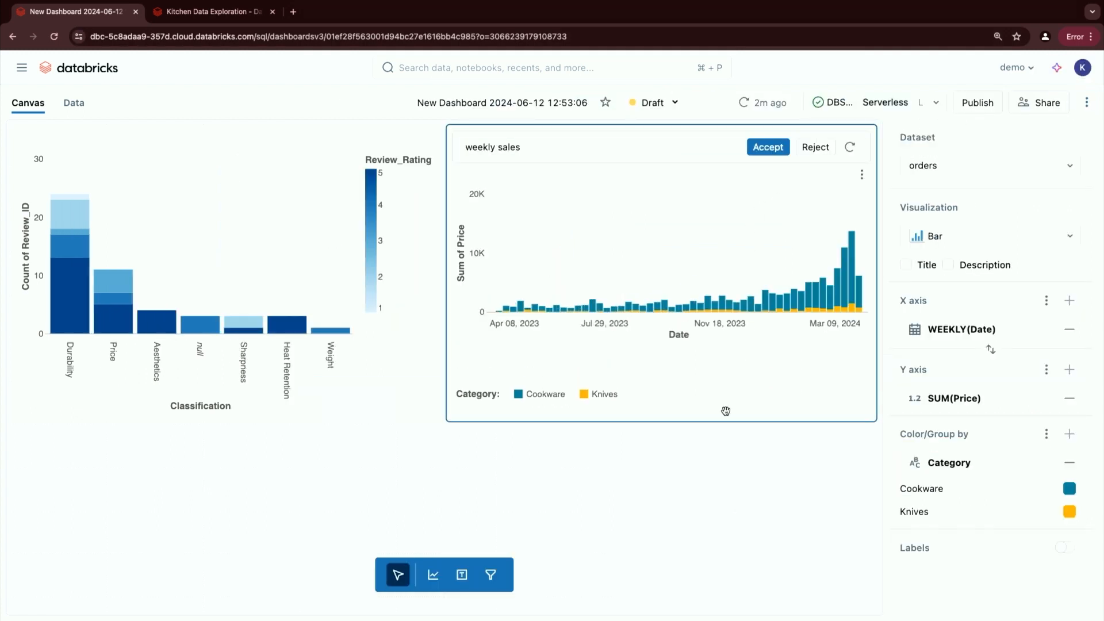
Step: Refine the sales chart's Assistant prompt to "weekly sales, break down by sub category" and accept the regenerated chart
left_click(645, 148)
type(", ")
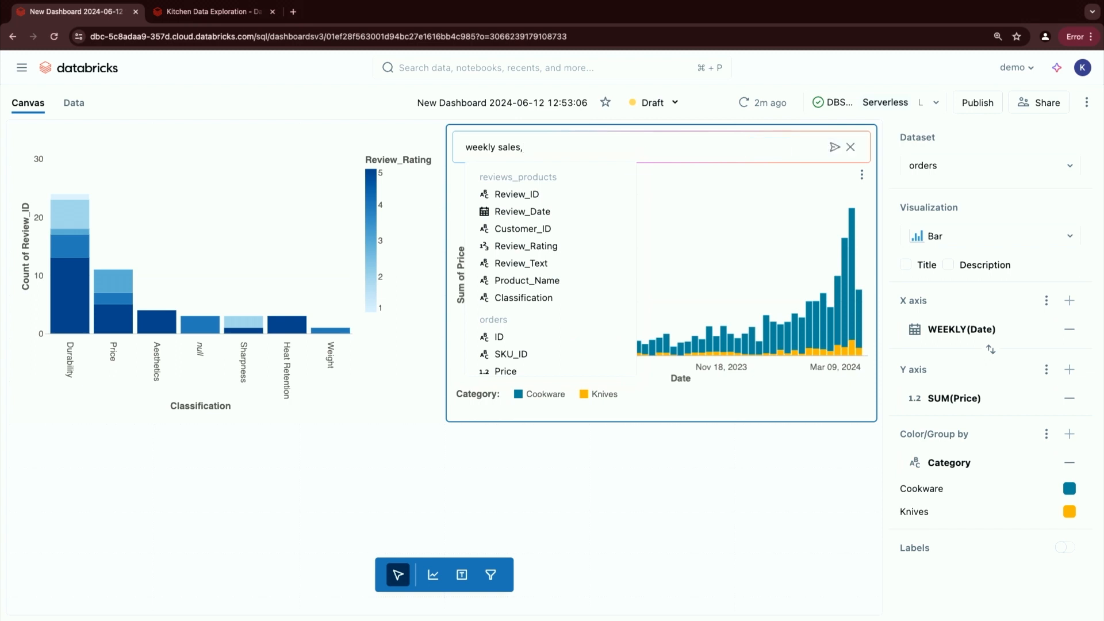
type("br")
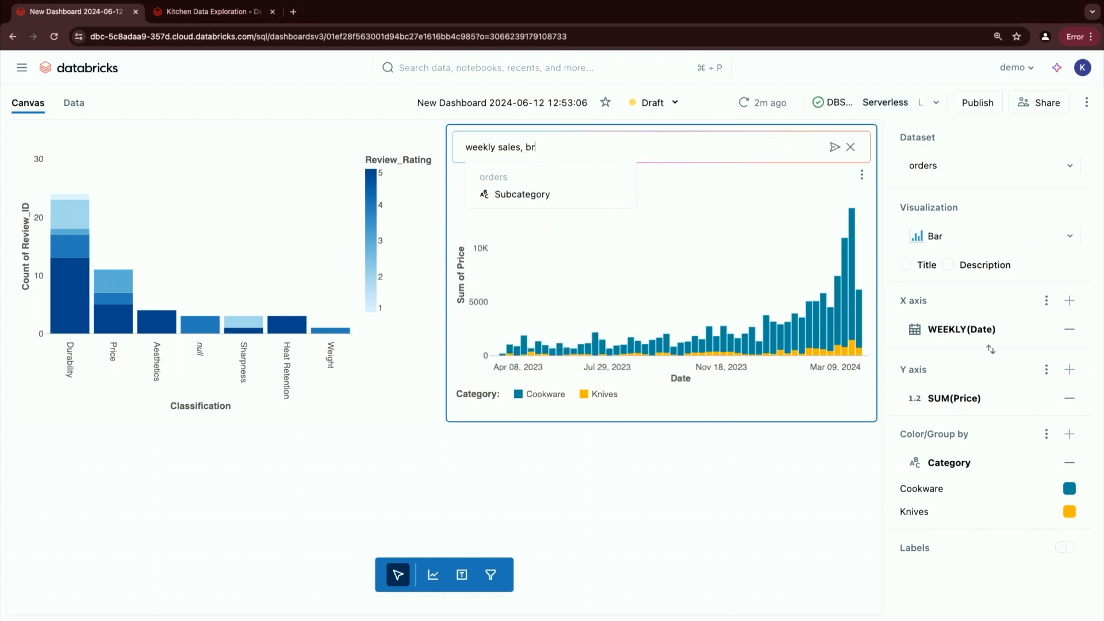
type("eak down by sub category")
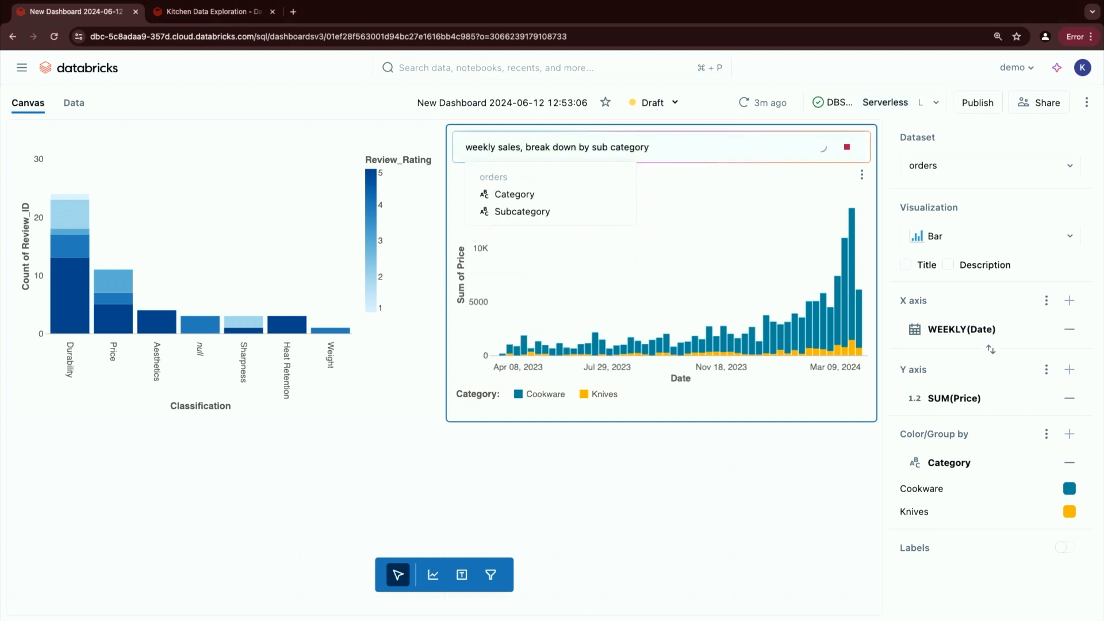
key("Return")
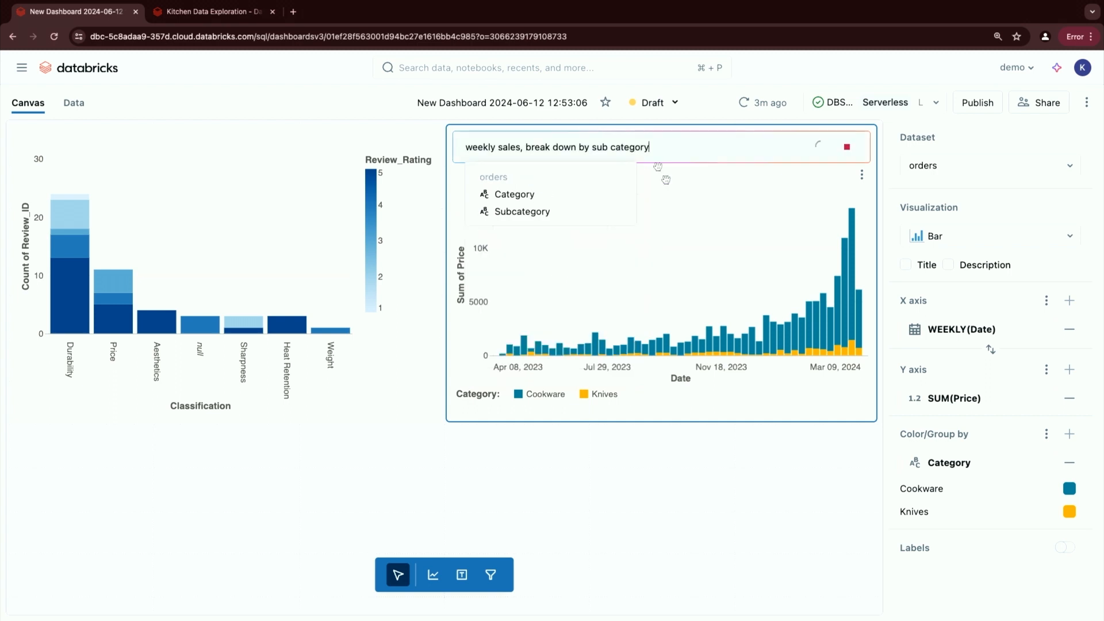
left_click(771, 474)
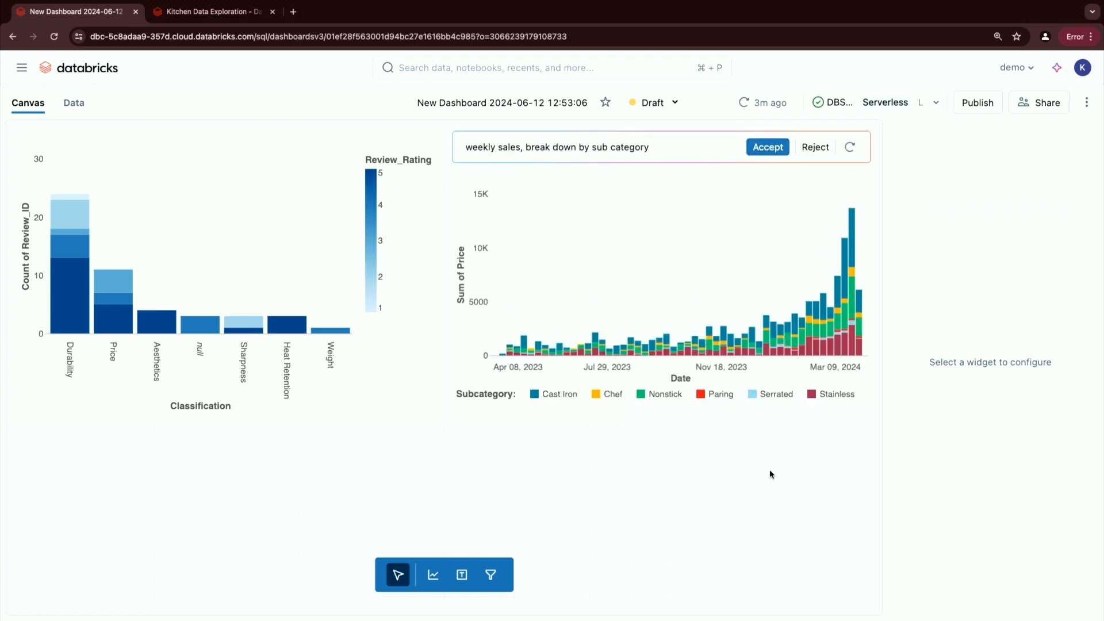
left_click(768, 148)
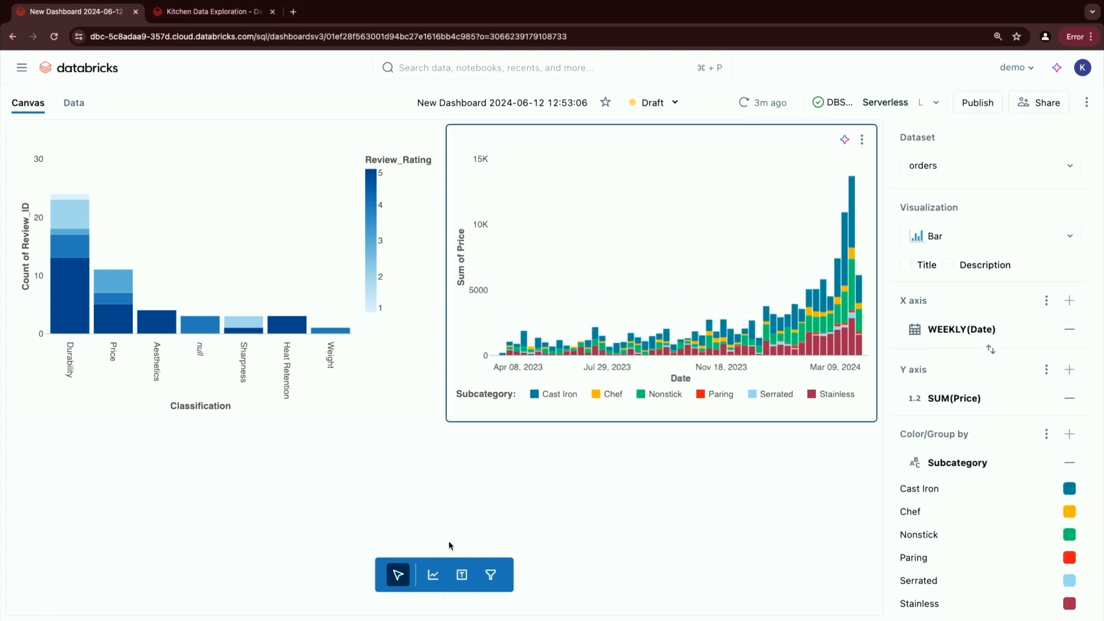
Step: Add a text box above both charts containing the heading "# Kitchen Supply Co Dashboard"
left_click(462, 574)
left_click(402, 136)
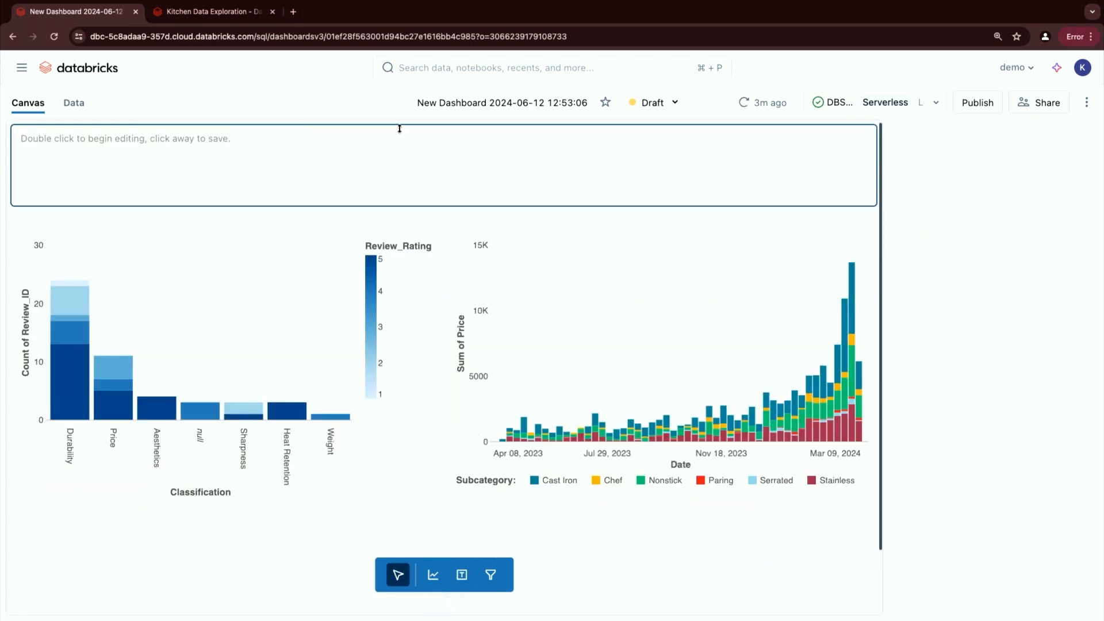
double_click(112, 140)
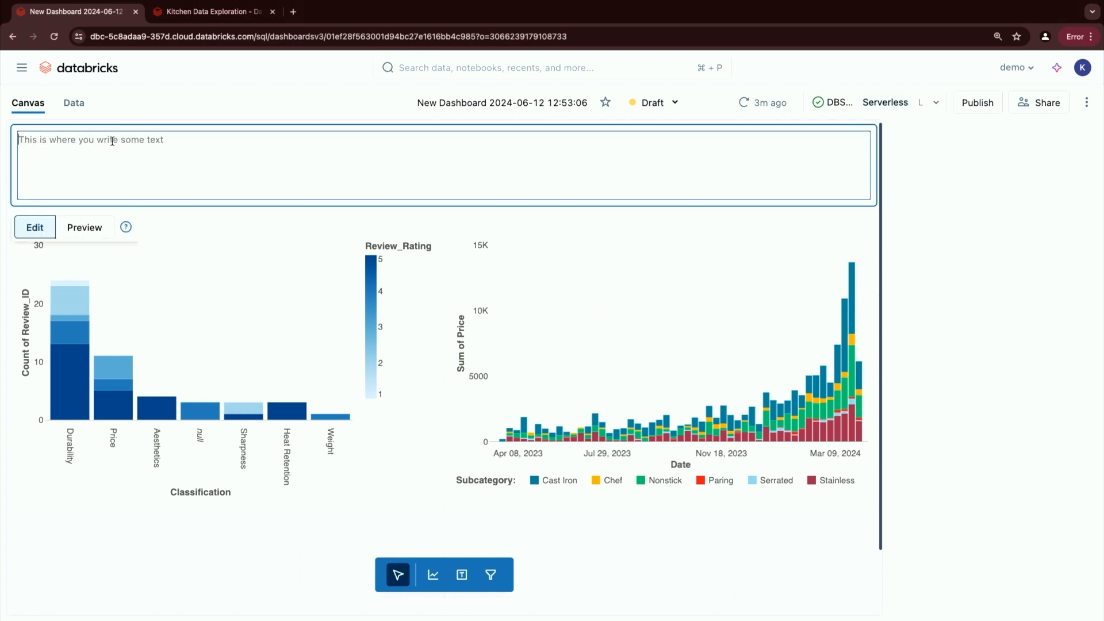
type("# Kit")
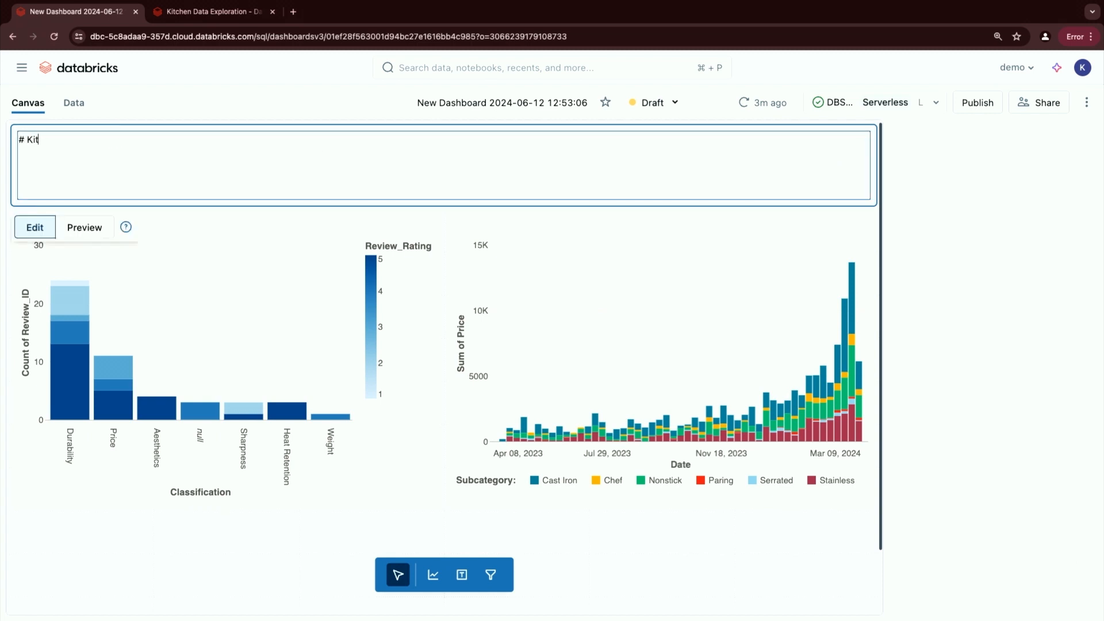
type("chen Supply Co Dashboard")
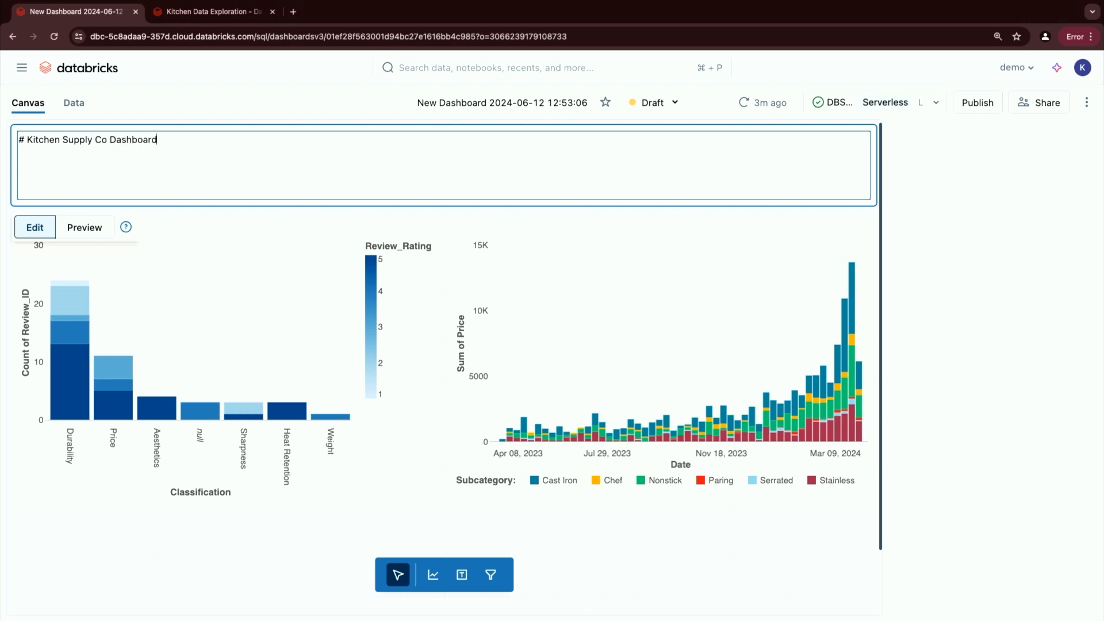
left_click(284, 522)
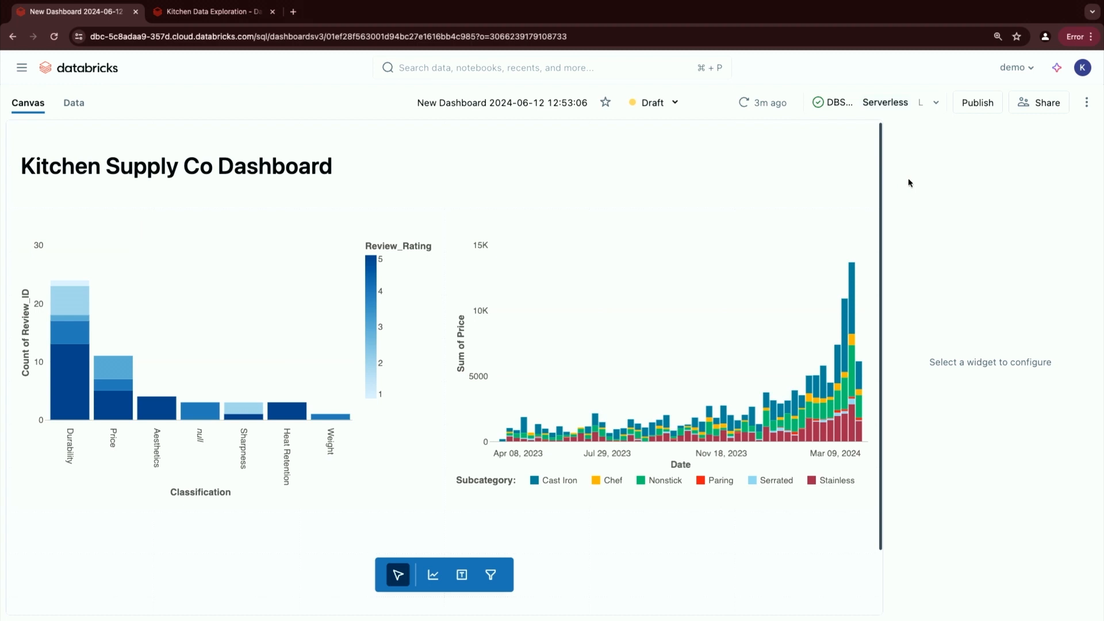
Step: Publish the dashboard with the default embedded credentials and open its published version
left_click(980, 105)
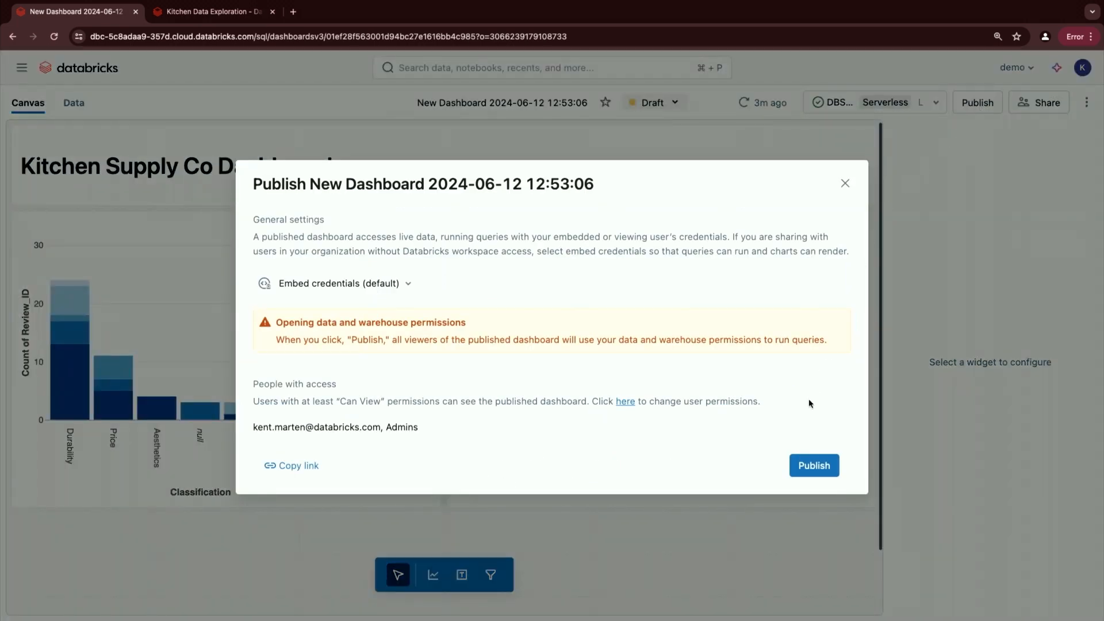
left_click(814, 465)
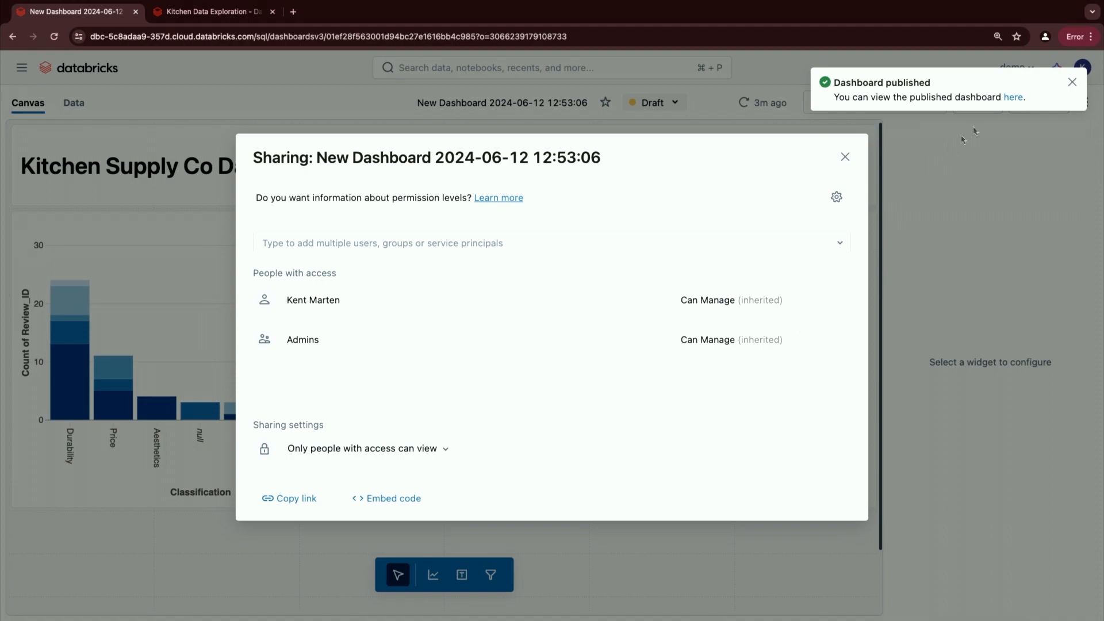
left_click(1013, 96)
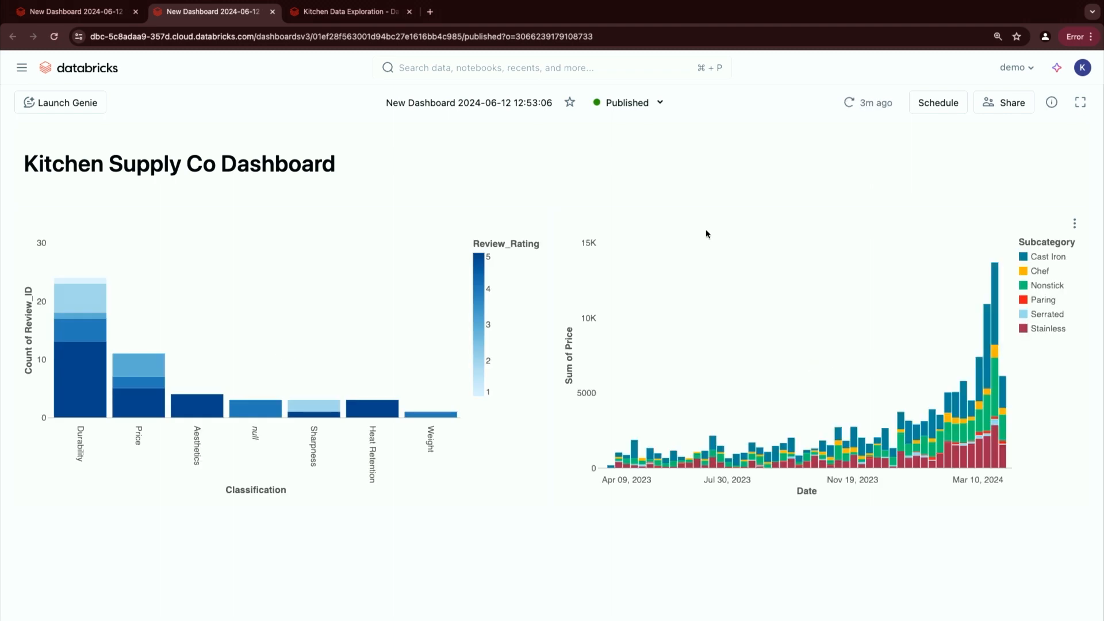
Step: Change the published dashboard's sharing setting to "Anyone in my organization can view"
left_click(977, 104)
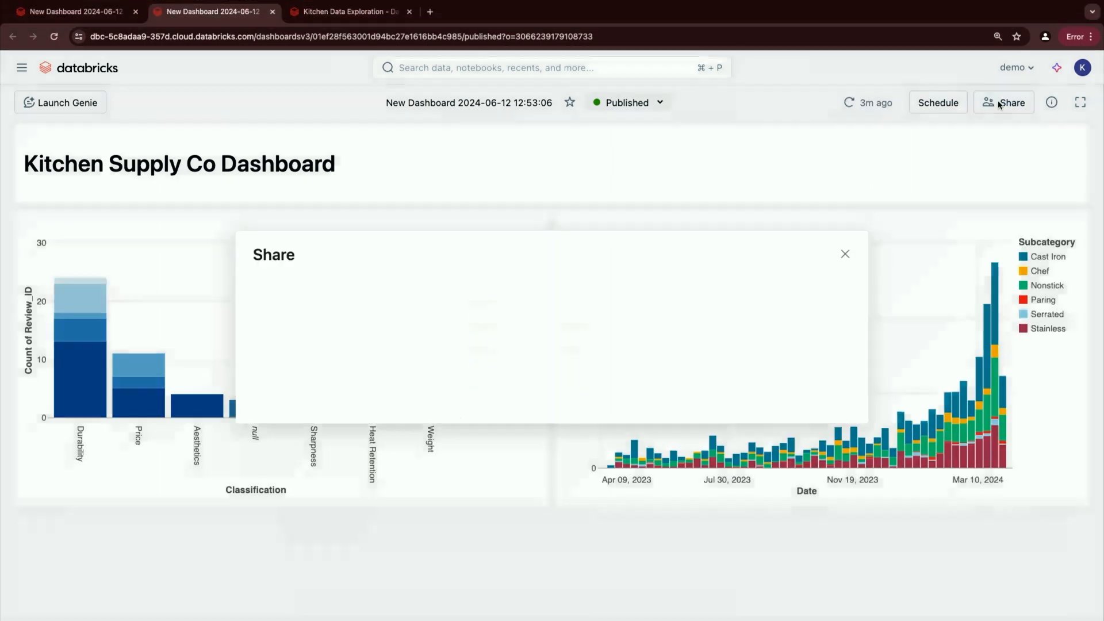
left_click(374, 455)
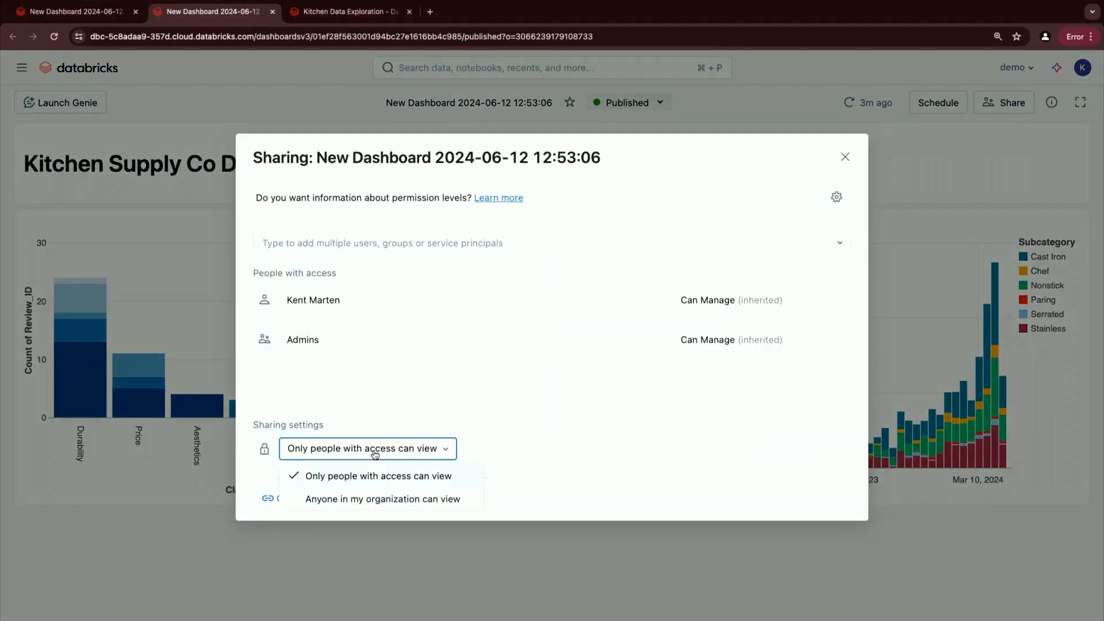
left_click(384, 499)
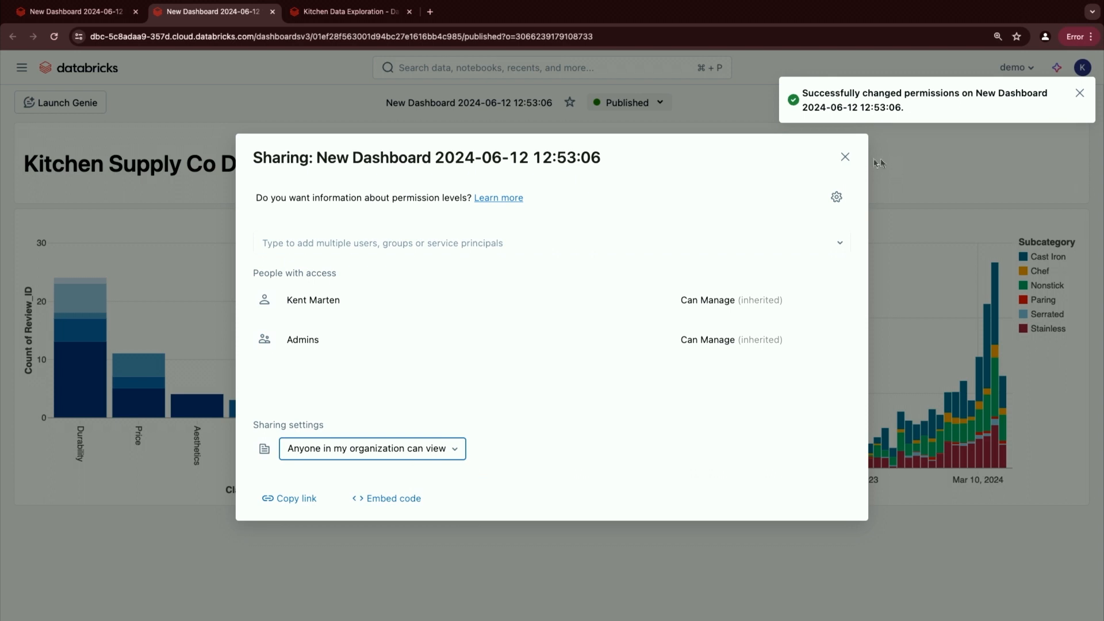
left_click(843, 164)
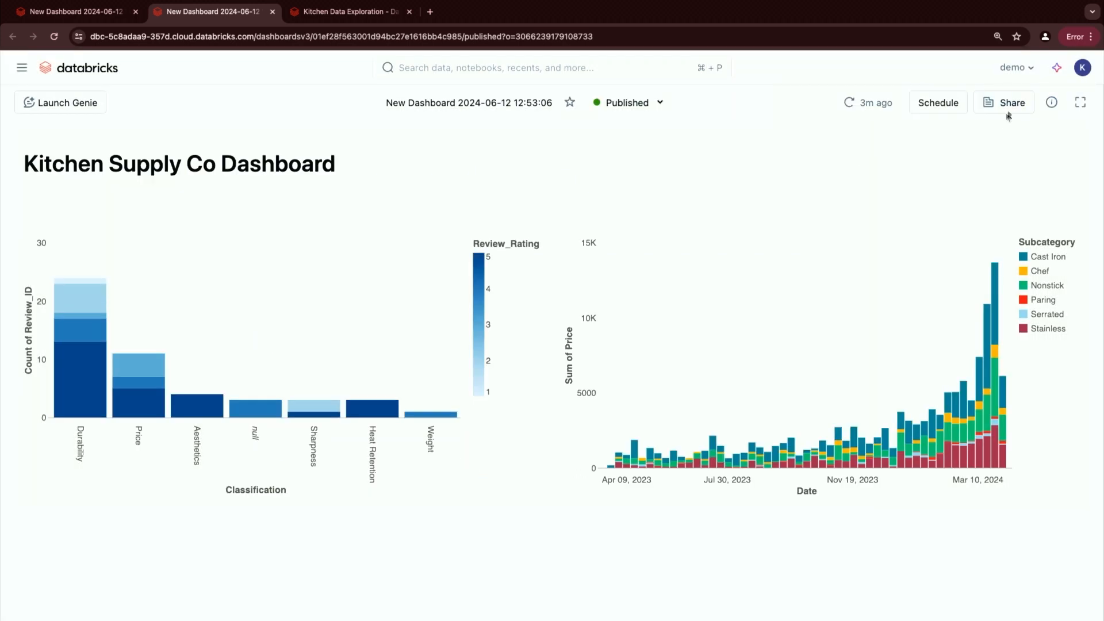
Step: Look at the published dashboard's schedule options without creating one, and show its details and data sources
left_click(941, 104)
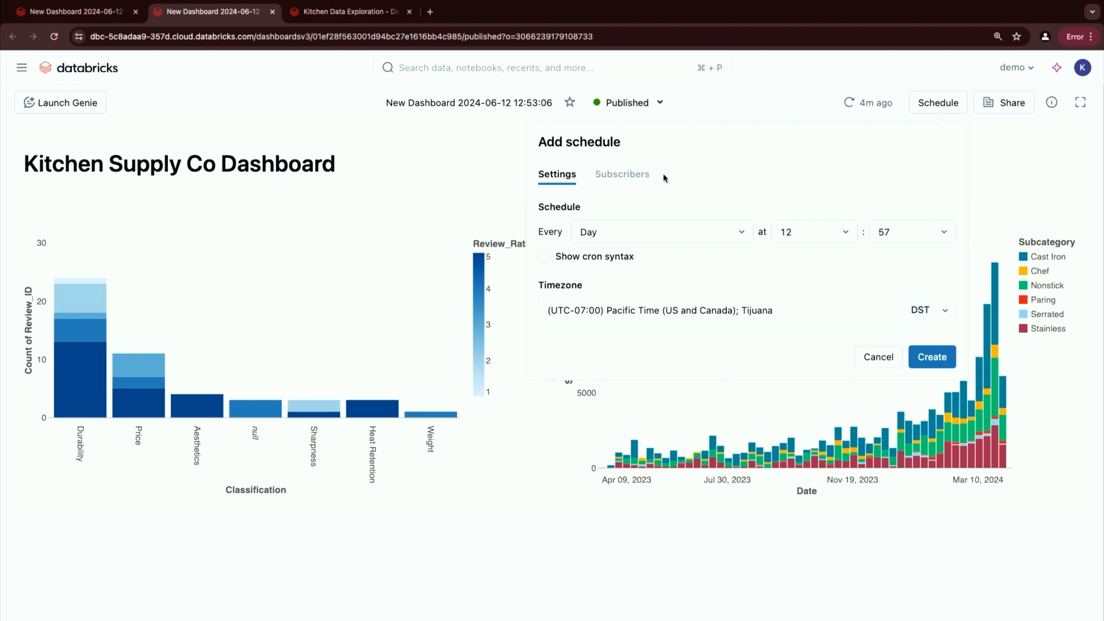
left_click(993, 144)
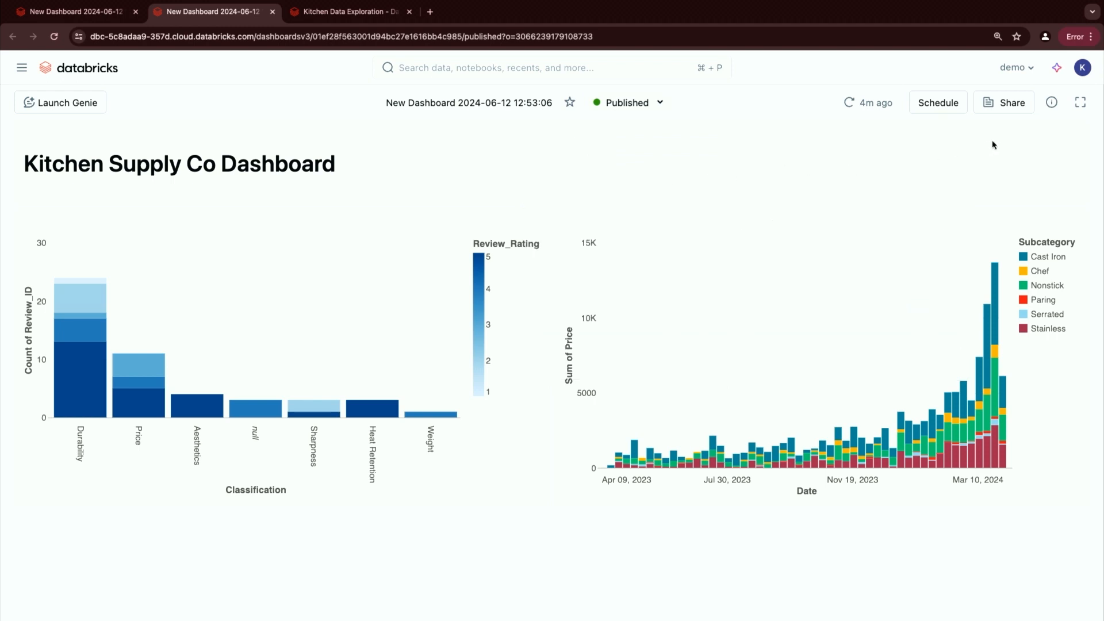
left_click(1052, 104)
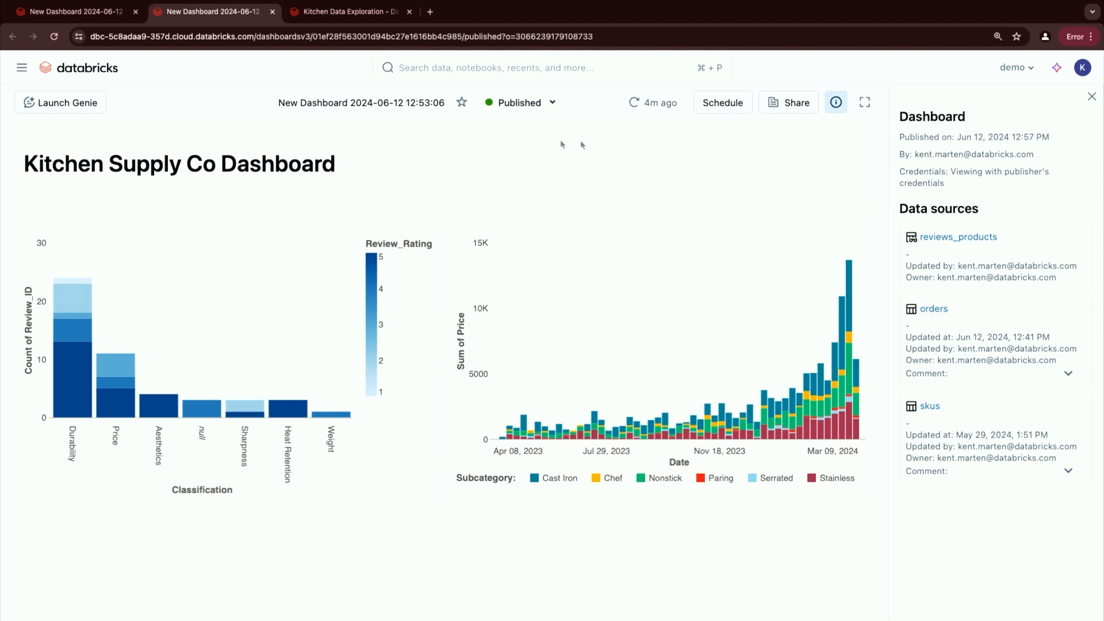
Step: Switch to the Kitchen Data Exploration notebook and check which compute resources it can be attached to
left_click(350, 17)
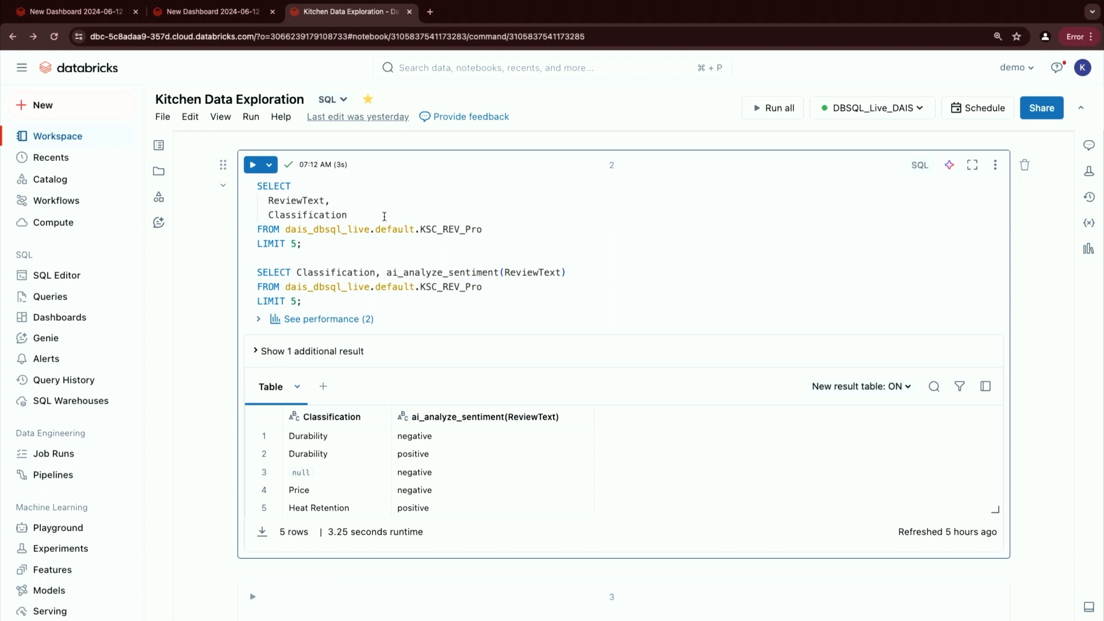
left_click(894, 109)
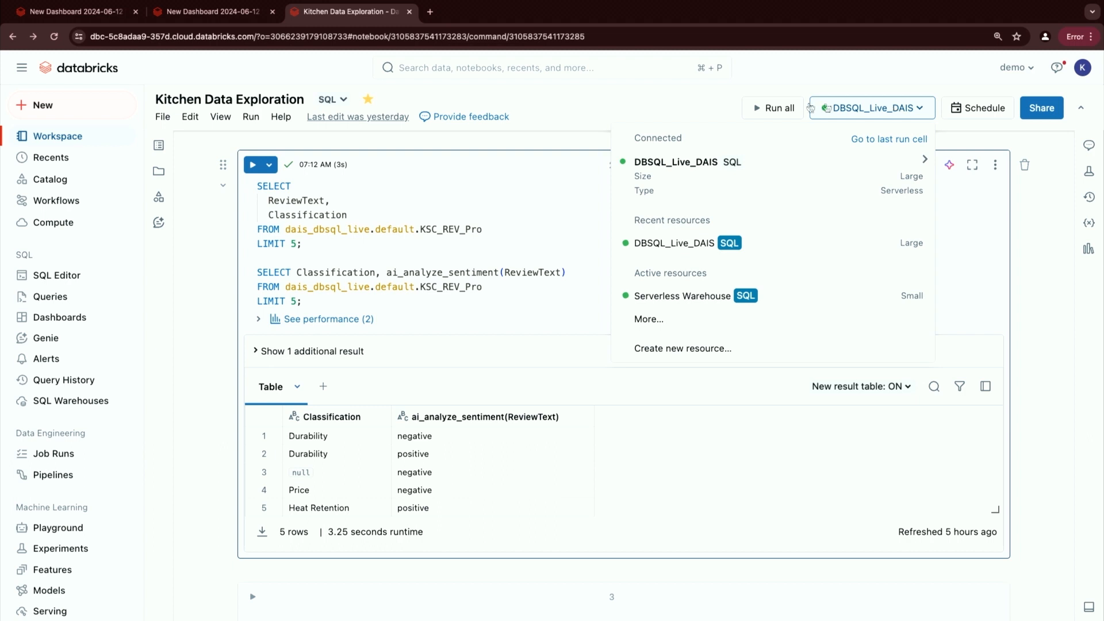
left_click(709, 97)
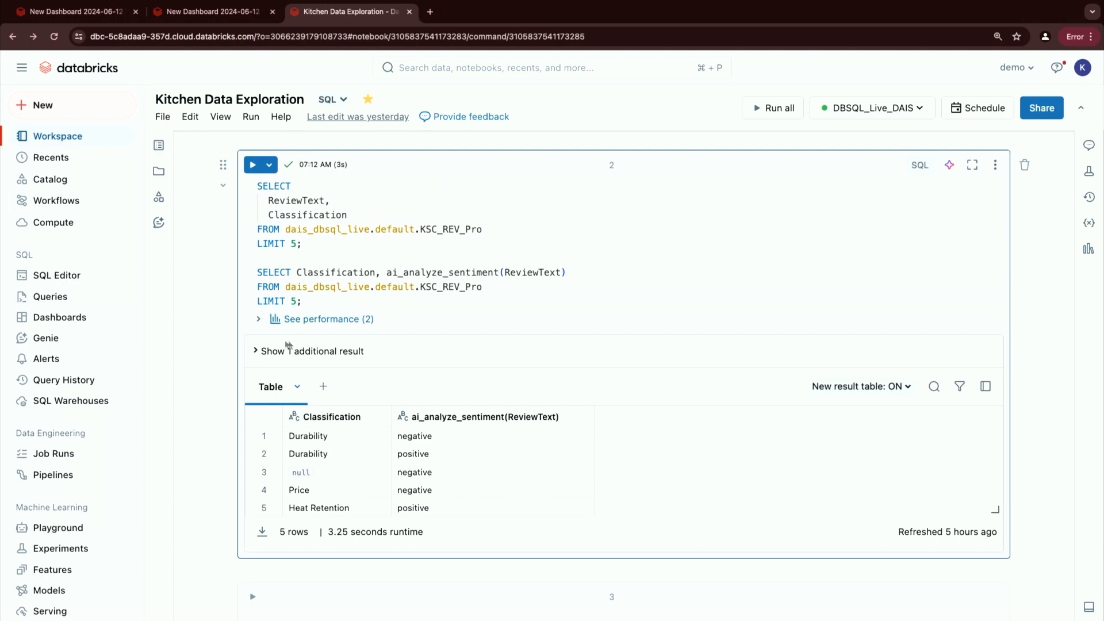
Step: Expand the additional result of the notebook's cell 2 and examine the output tables of both queries
left_click(256, 356)
left_click(257, 357)
scroll(256, 322, "down", 2)
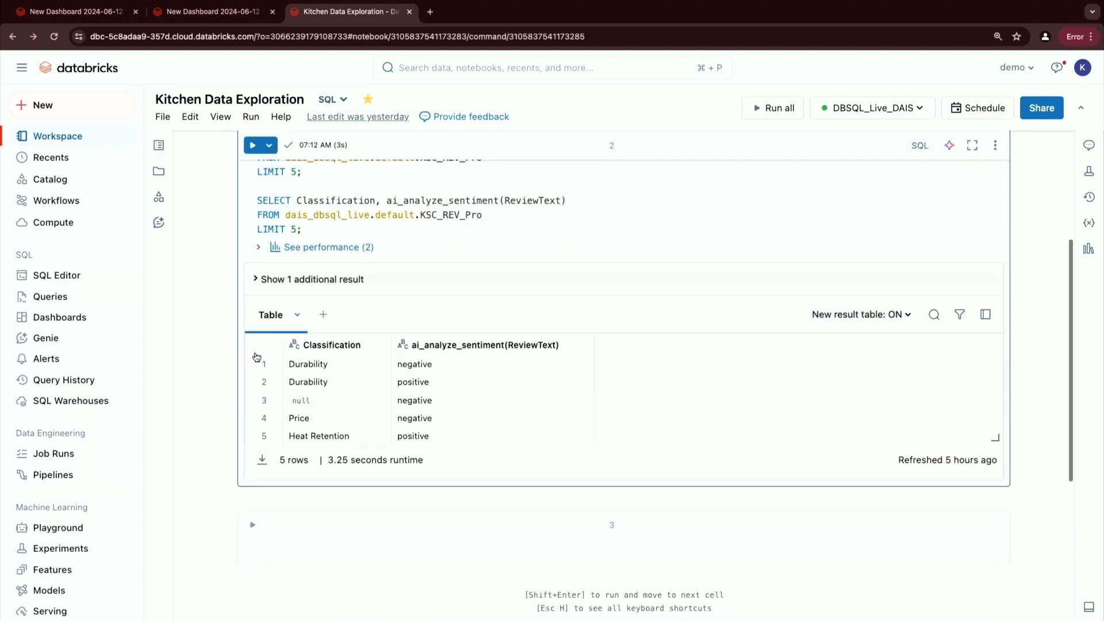
left_click(255, 285)
scroll(256, 288, "up", 2)
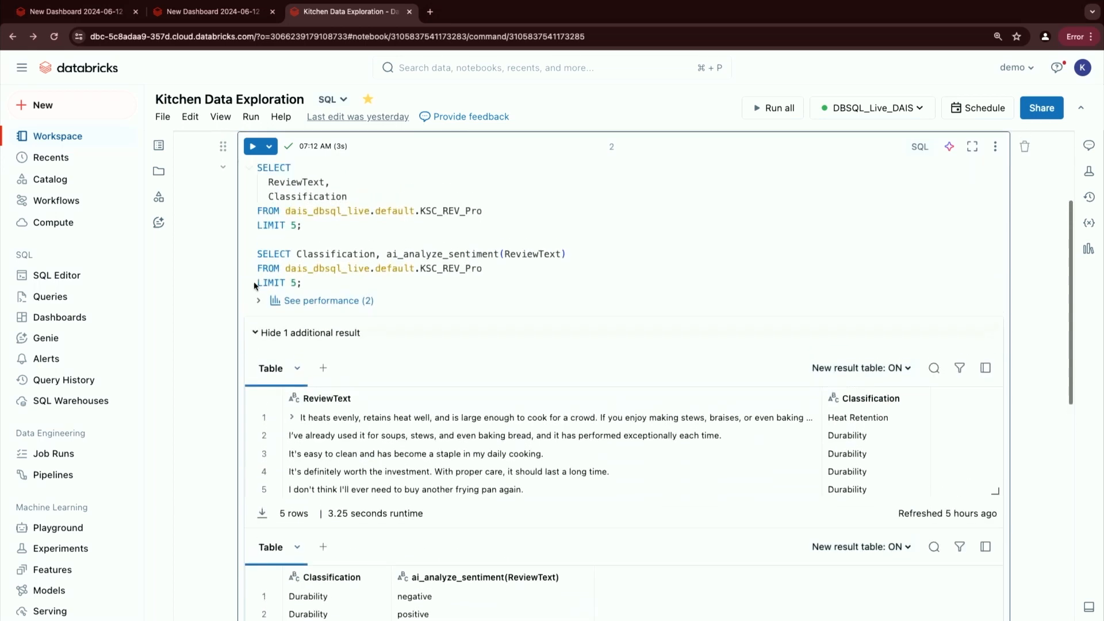
scroll(277, 339, "down", 3)
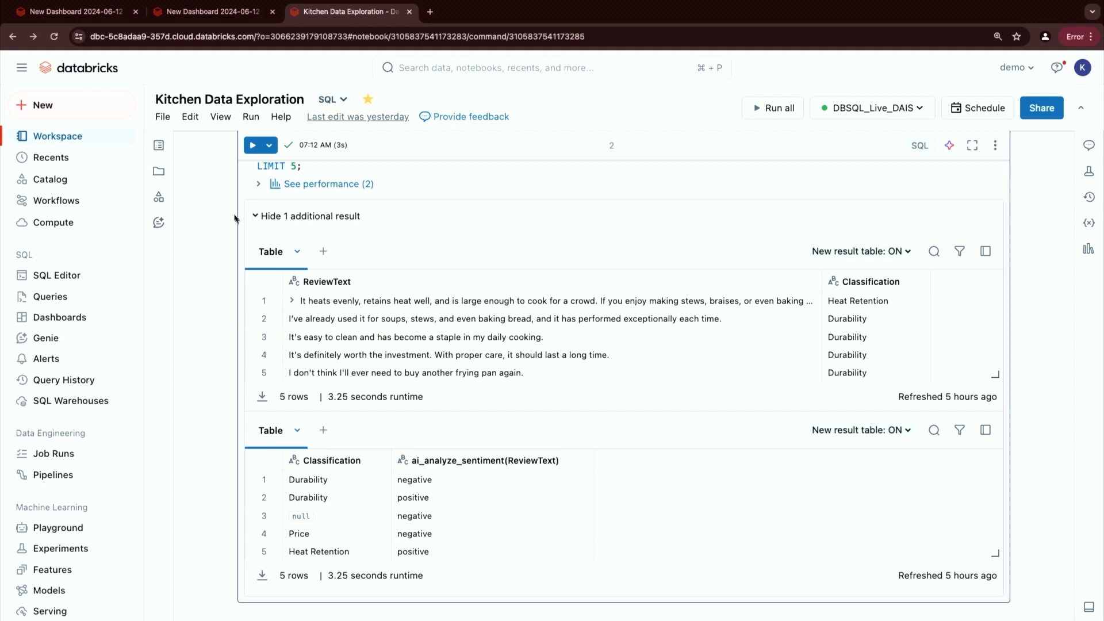
scroll(244, 198, "up", 3)
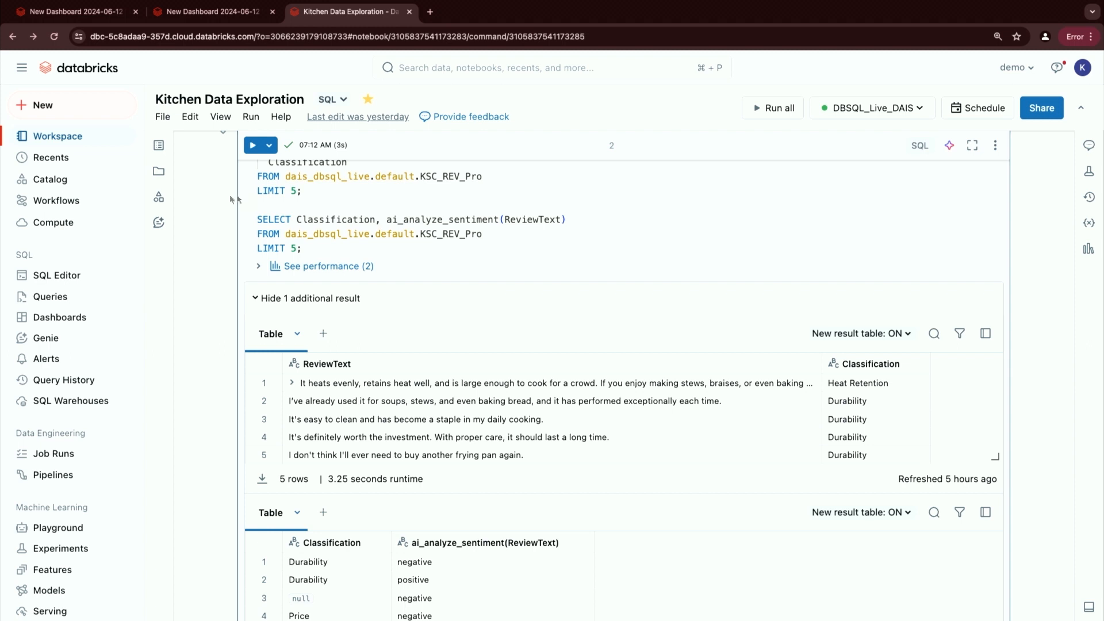
Step: Create a new workflow job, name its notebook task test and choose the DBSQL_Live_DAIS SQL warehouse as its compute
left_click(85, 202)
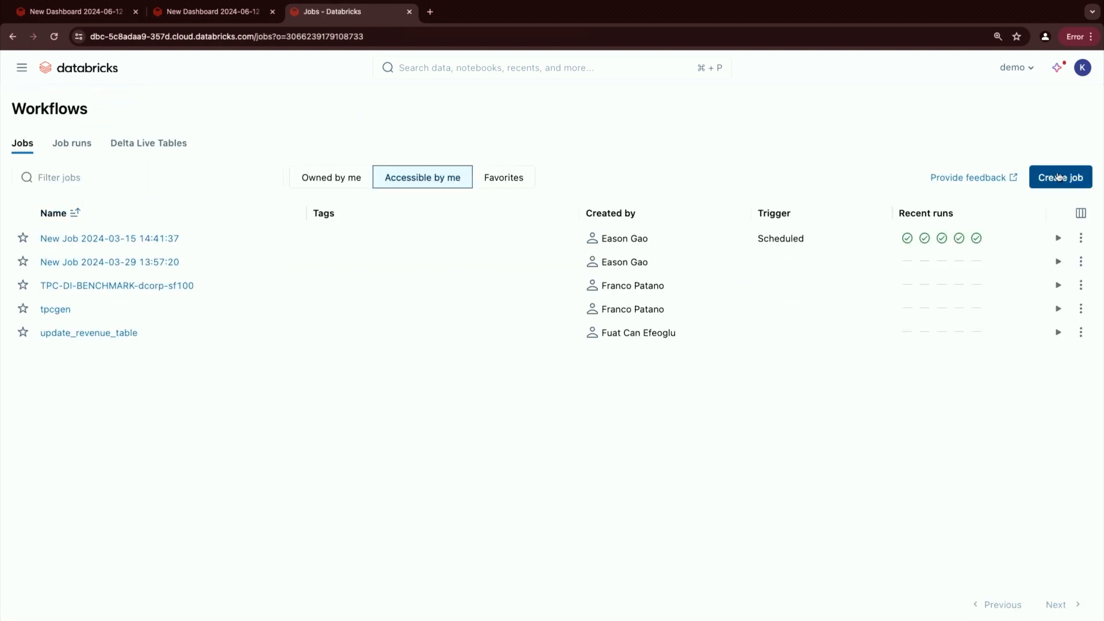
left_click(1057, 177)
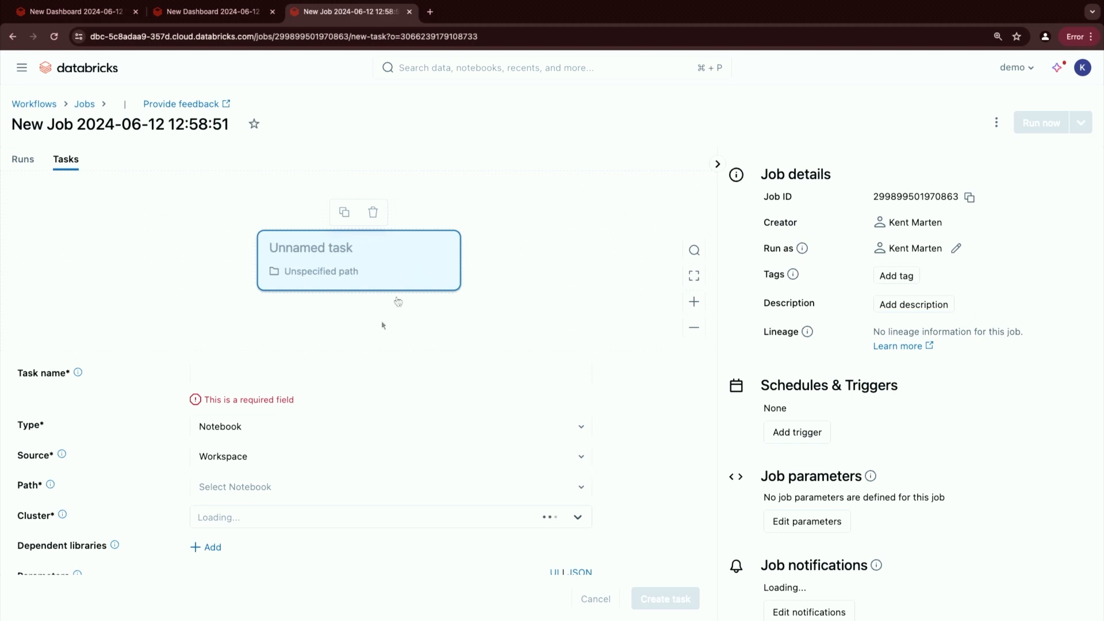
type("test")
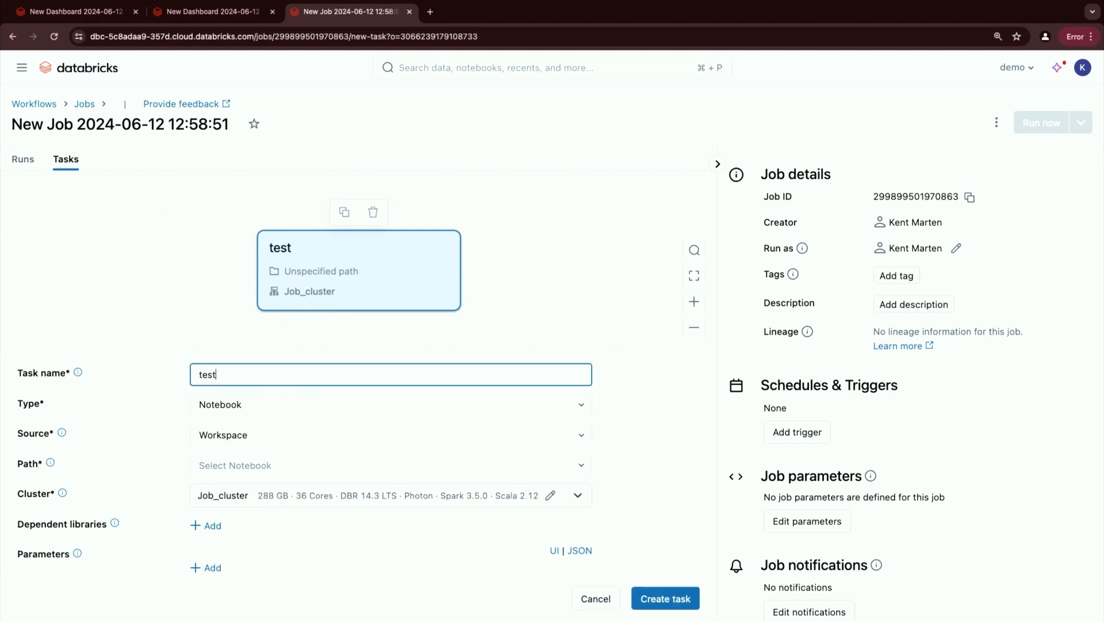
left_click(314, 500)
scroll(296, 437, "down", 1)
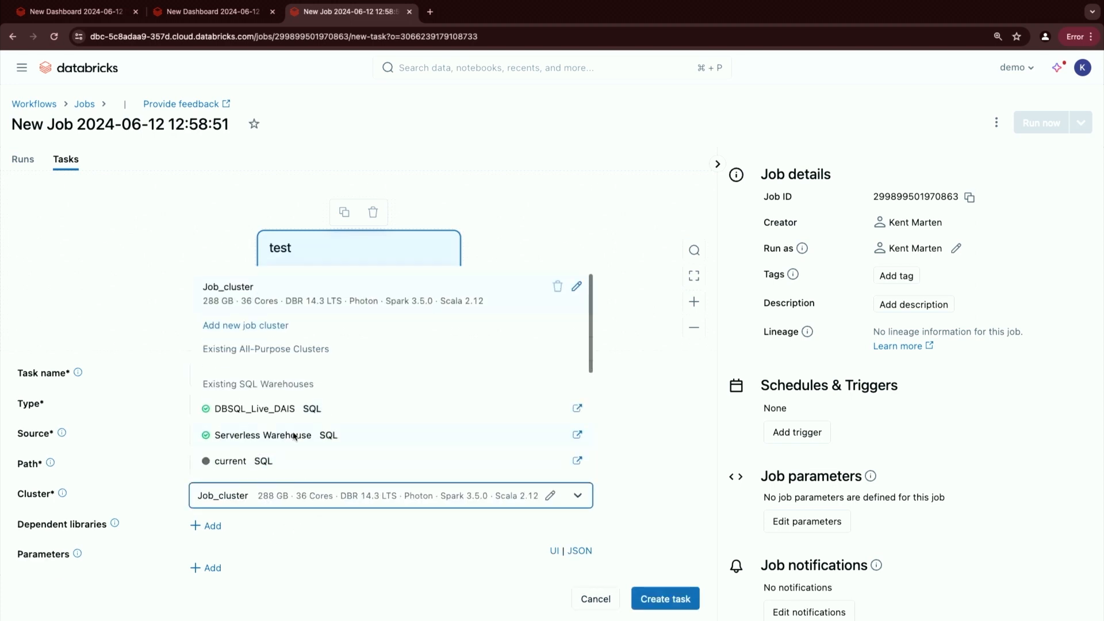
left_click(298, 417)
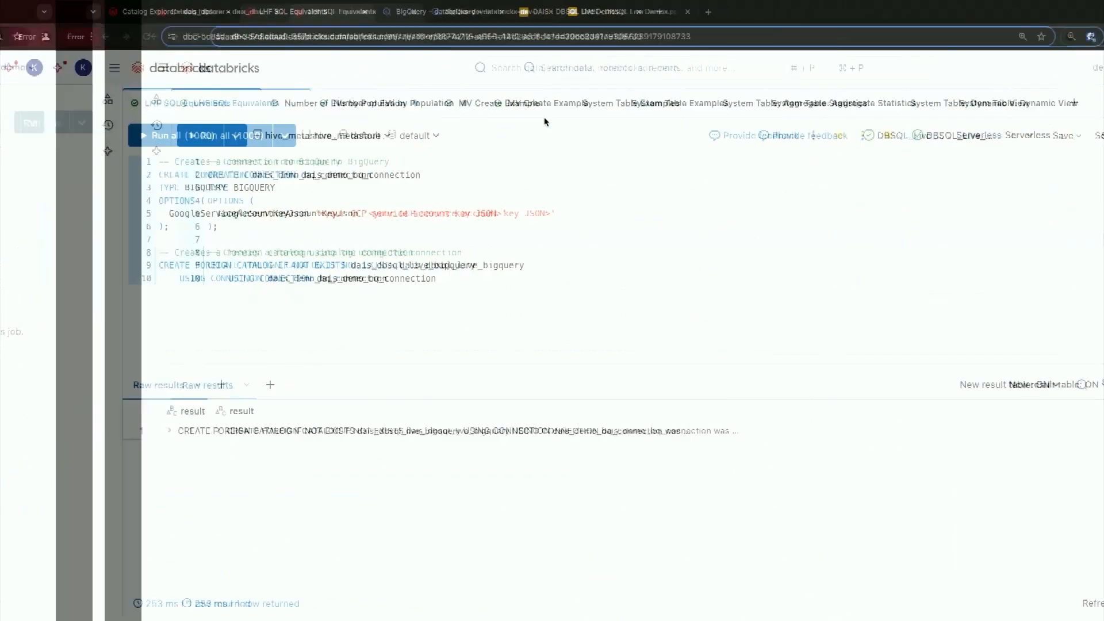
Step: Switch to the electric_vehicles table in Catalog Explorer and close the preview of the Number of EVs by Population query
left_click(74, 9)
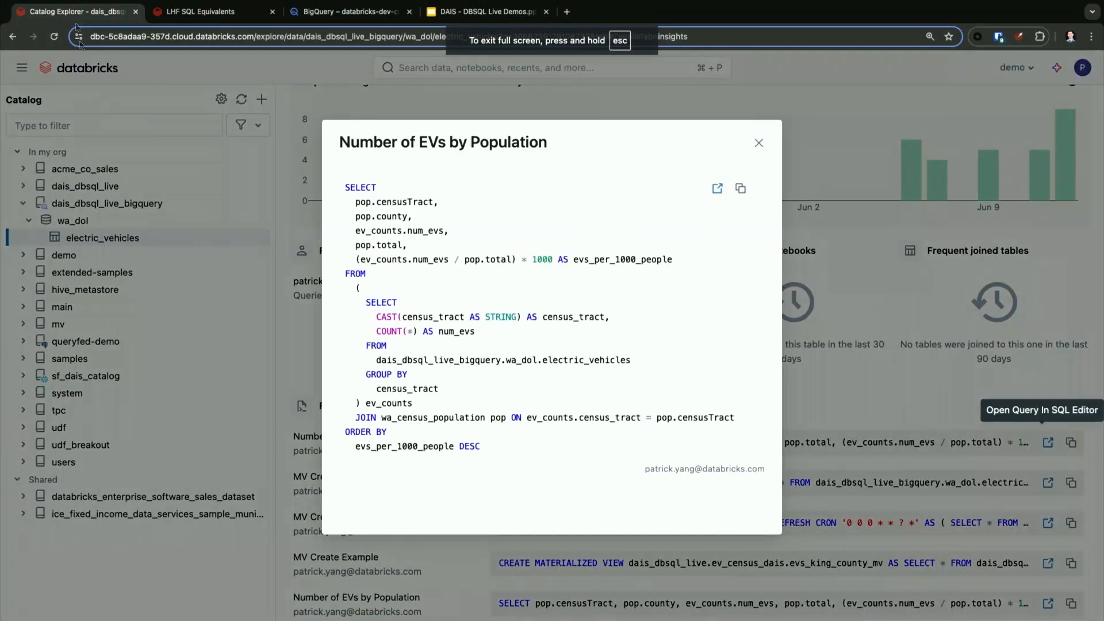
left_click(757, 143)
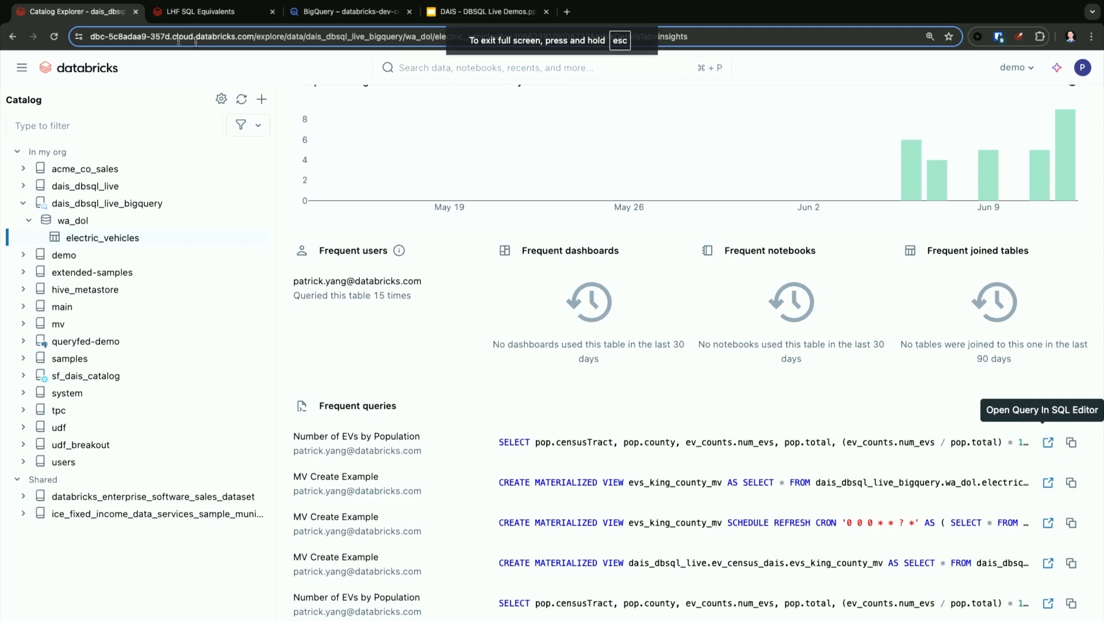
Step: Leave Catalog Explorer and open the DBSQL_Live_DAIS warehouse from the list of SQL warehouses
left_click(87, 67)
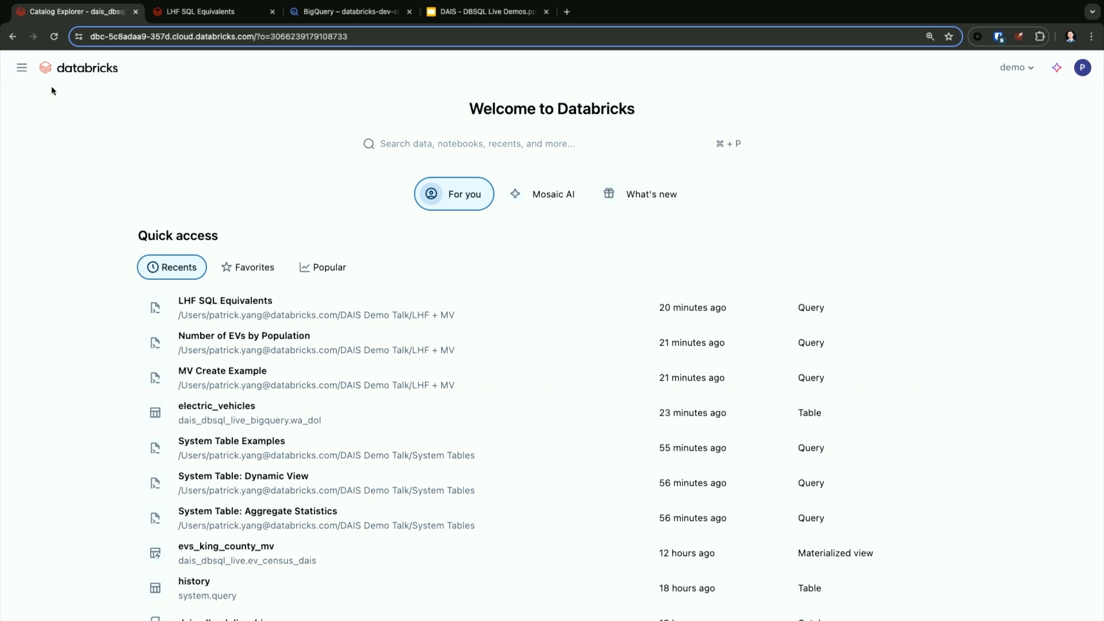
left_click(21, 68)
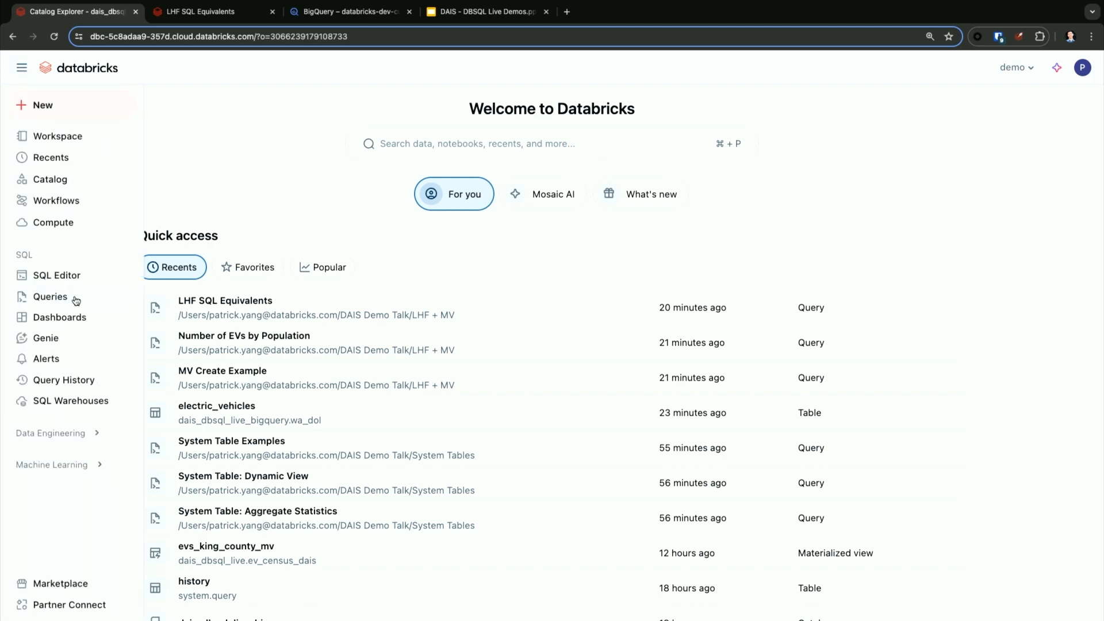
left_click(58, 402)
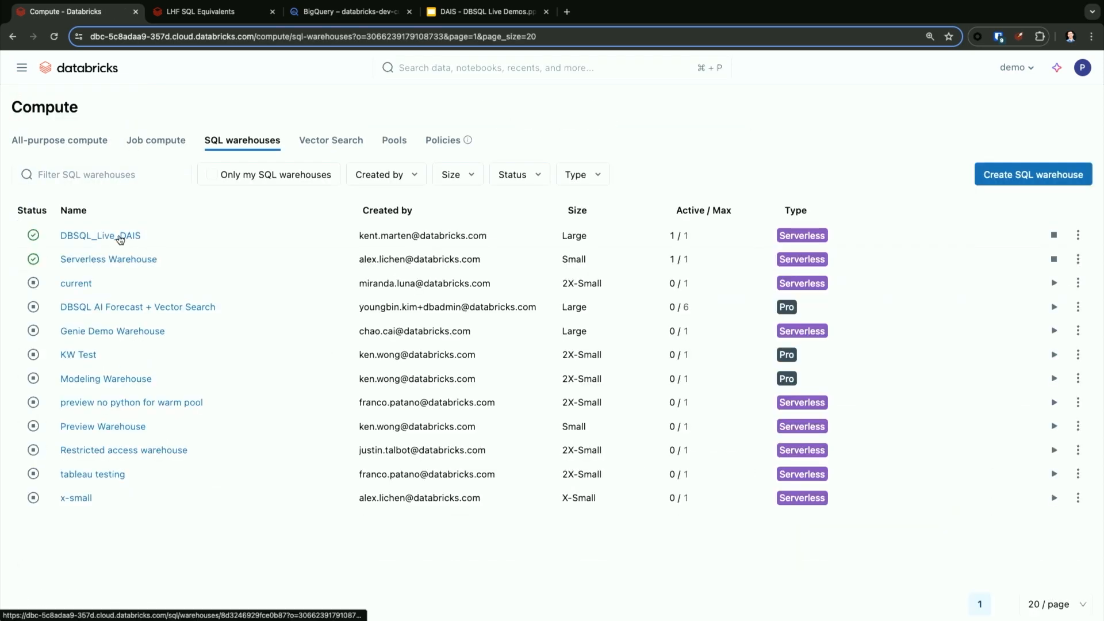
left_click(119, 237)
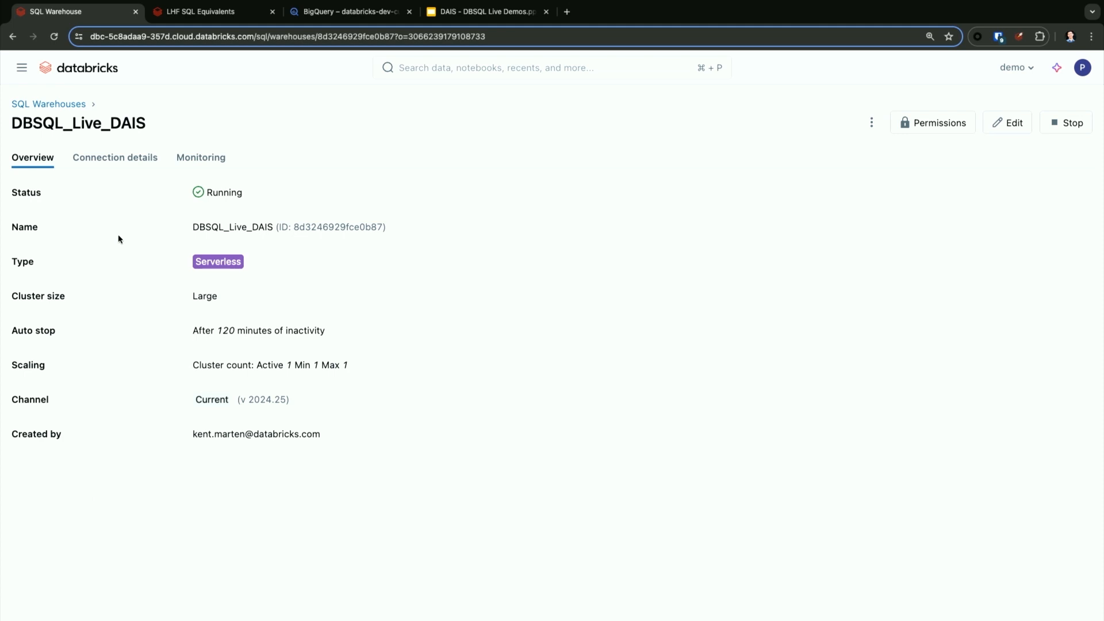
Step: Examine the monitoring data of the DBSQL_Live_DAIS warehouse, including peak query count, running clusters and query history
left_click(198, 163)
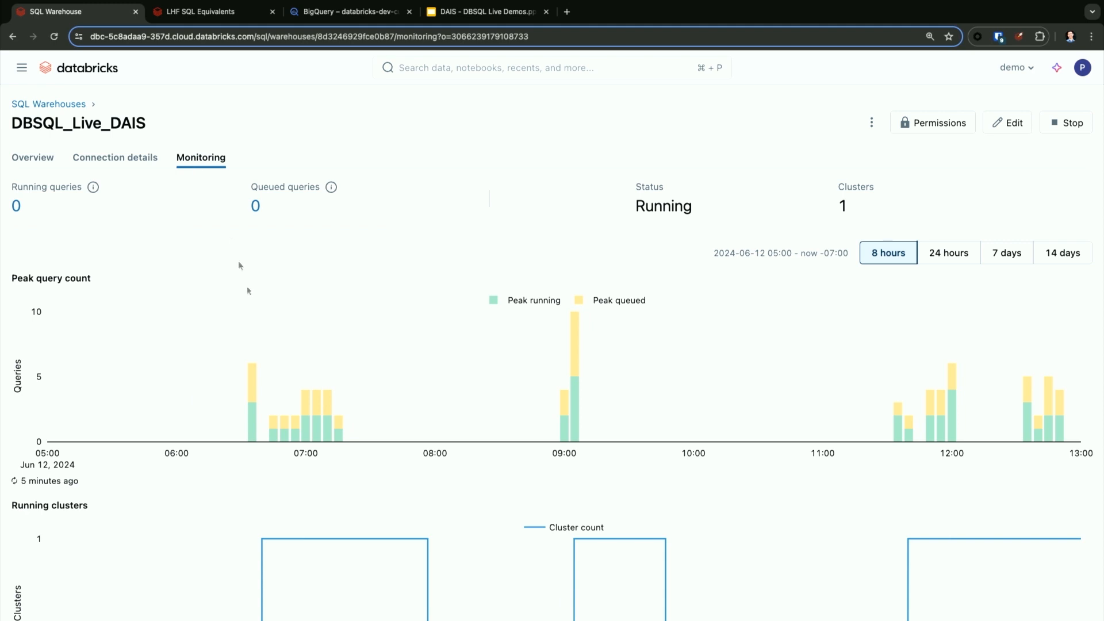
scroll(277, 367, "down", 10)
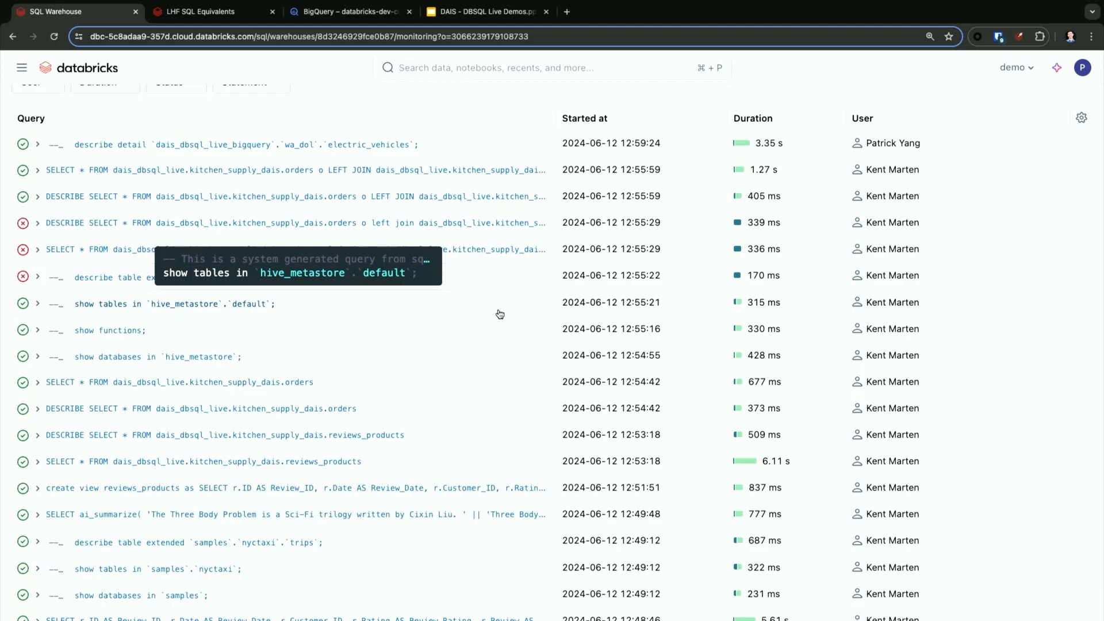
scroll(639, 298, "up", 6)
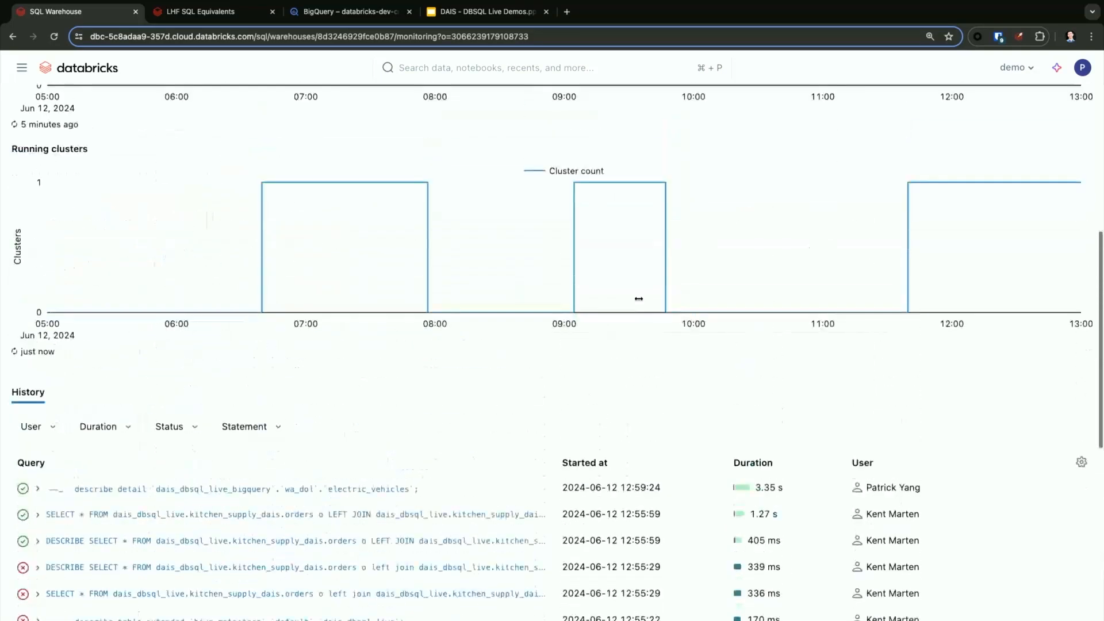
scroll(638, 298, "up", 2)
scroll(636, 253, "up", 5)
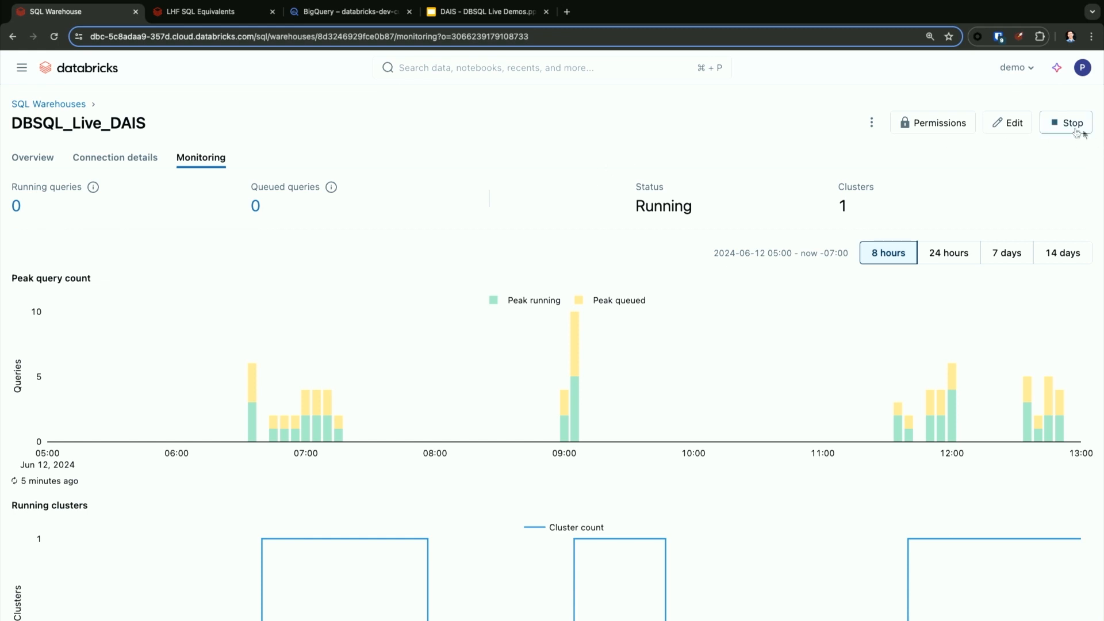
Step: Check the editable settings of the DBSQL_Live_DAIS warehouse, return without saving and display its permissions
left_click(1015, 124)
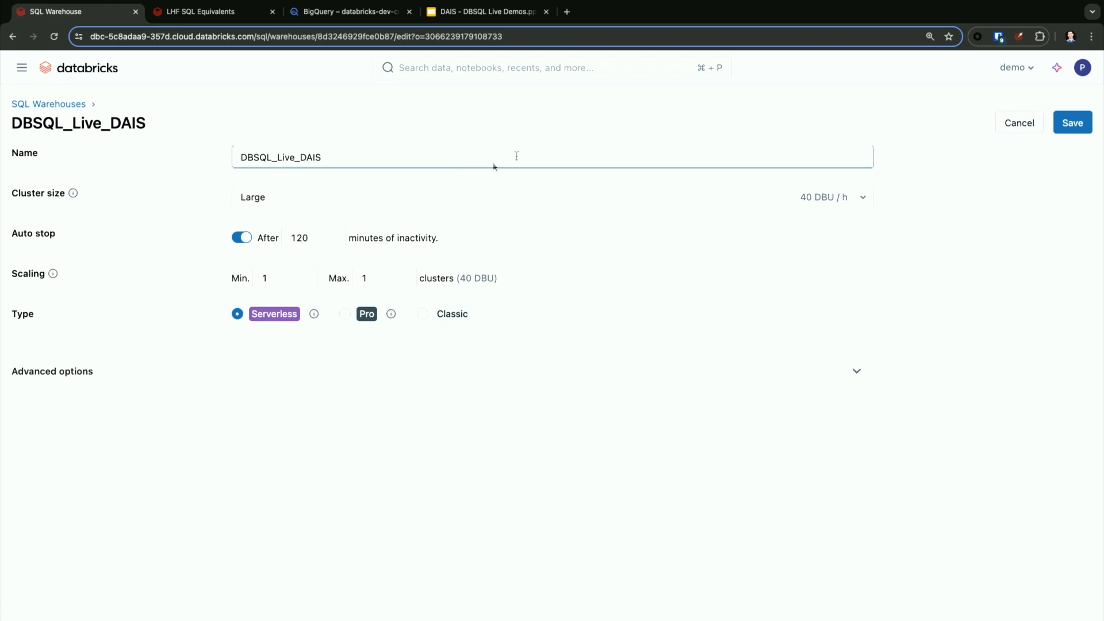
left_click(13, 37)
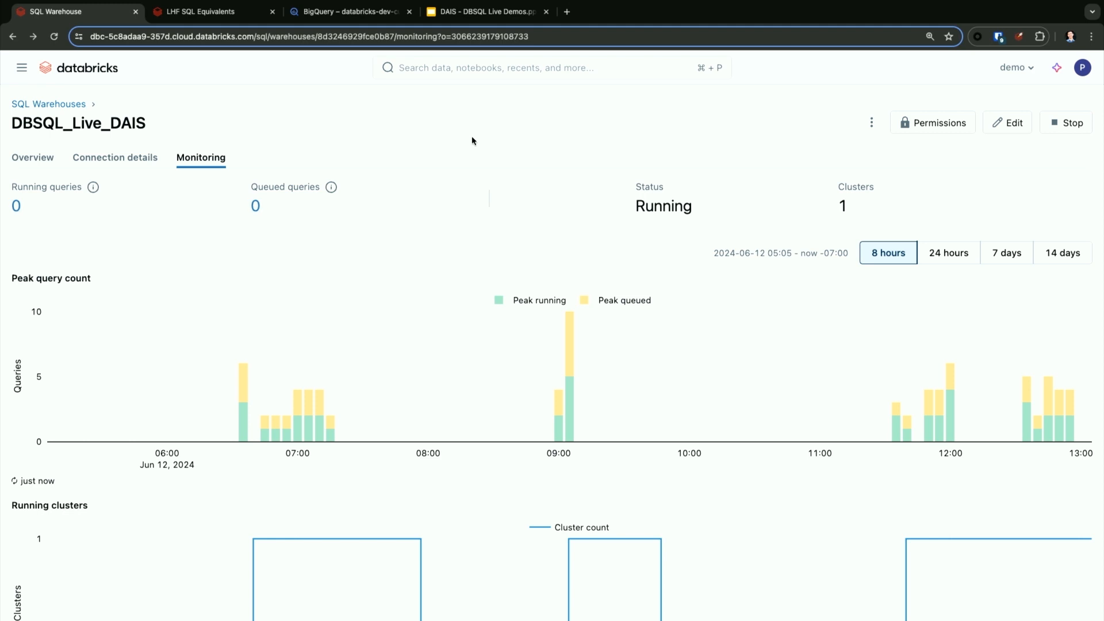
key("ctrl+Right")
left_click(925, 129)
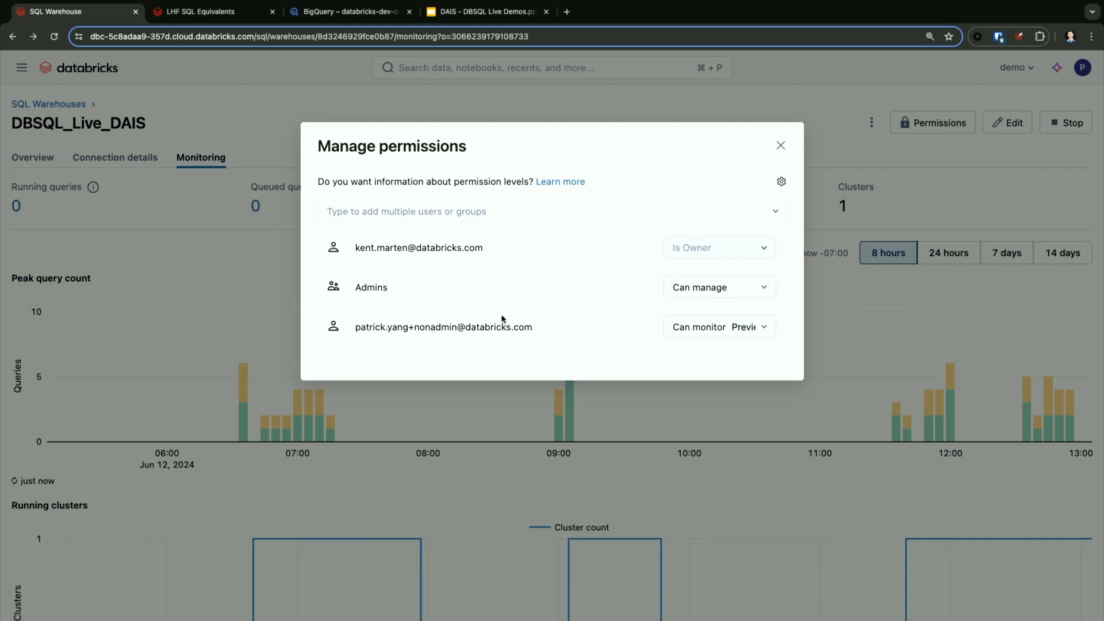
Step: Switch to the non-admin user's Databricks window and open the monitoring view of the DBSQL_Live_DAIS warehouse
key("ctrl+Right")
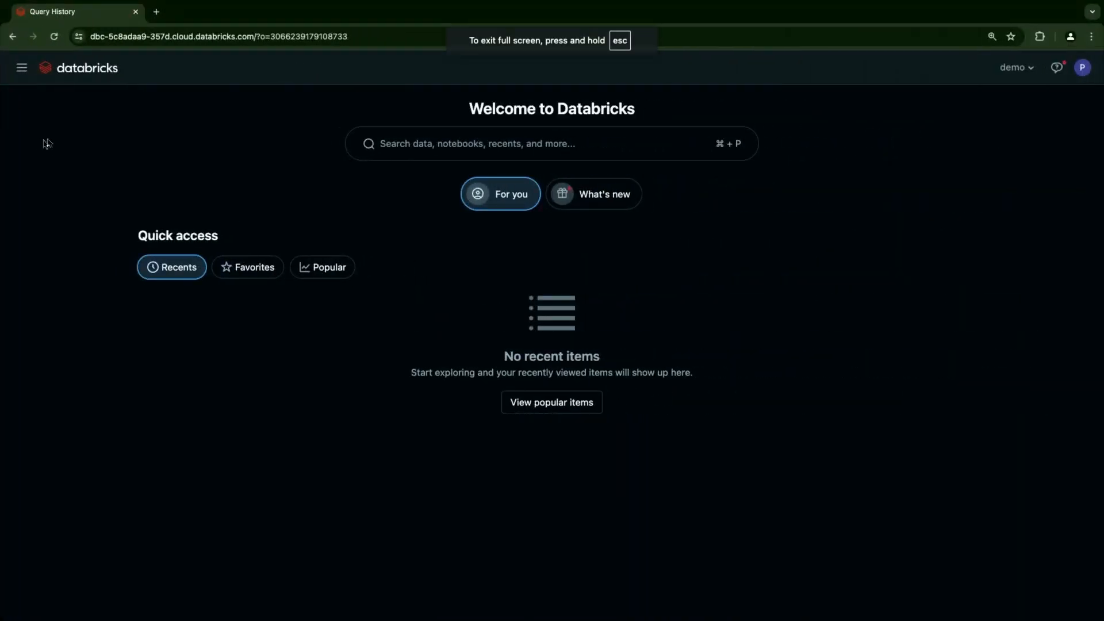
mouse_move(19, 75)
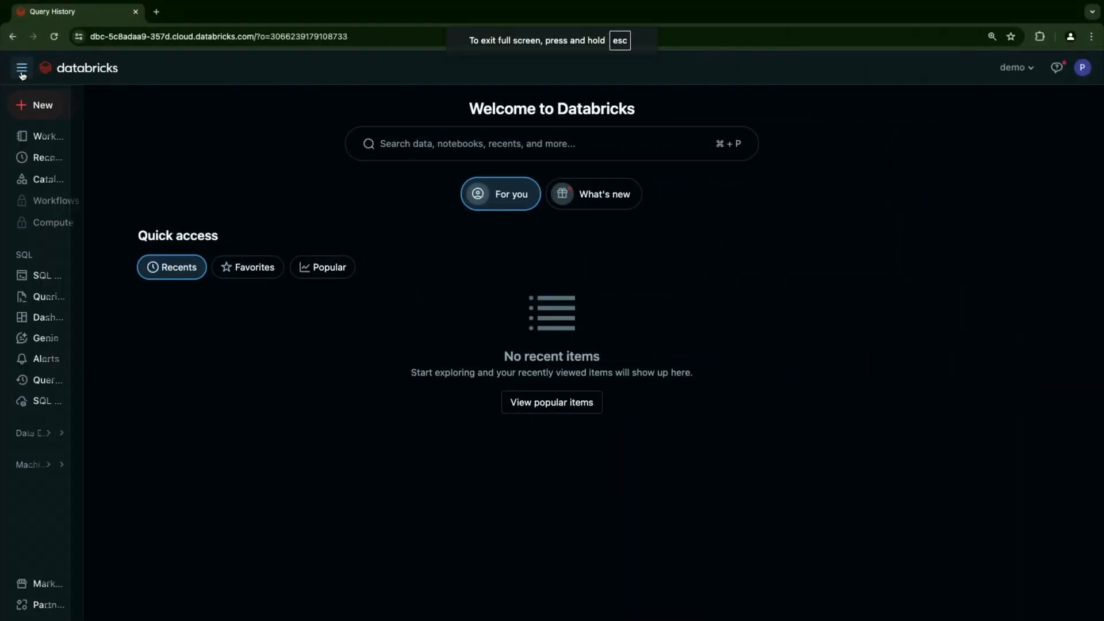
left_click(43, 401)
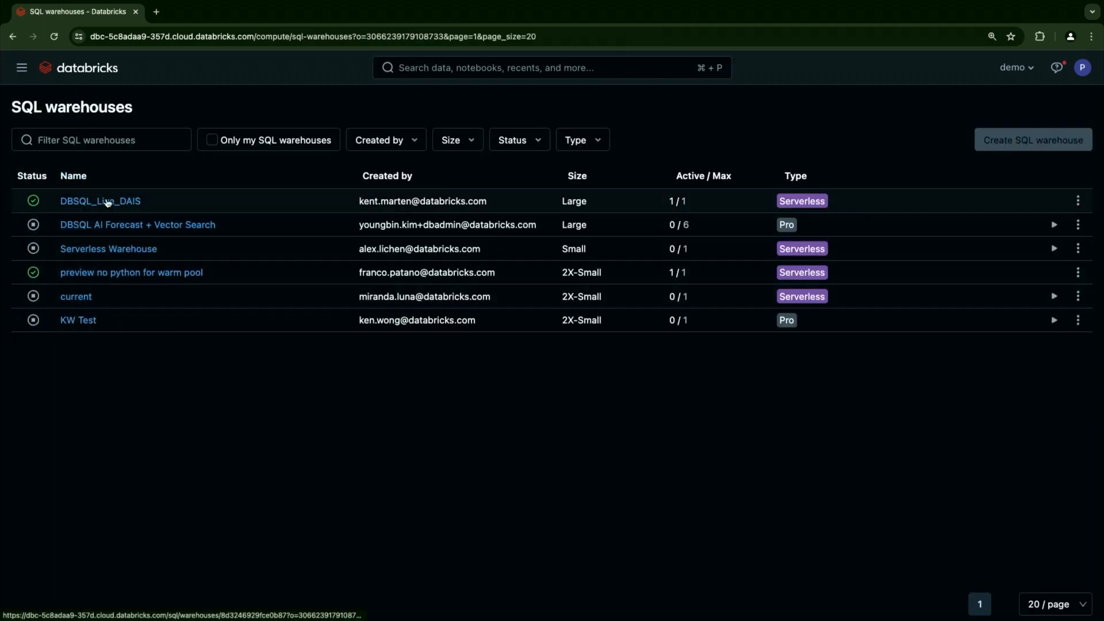
left_click(106, 200)
left_click(223, 162)
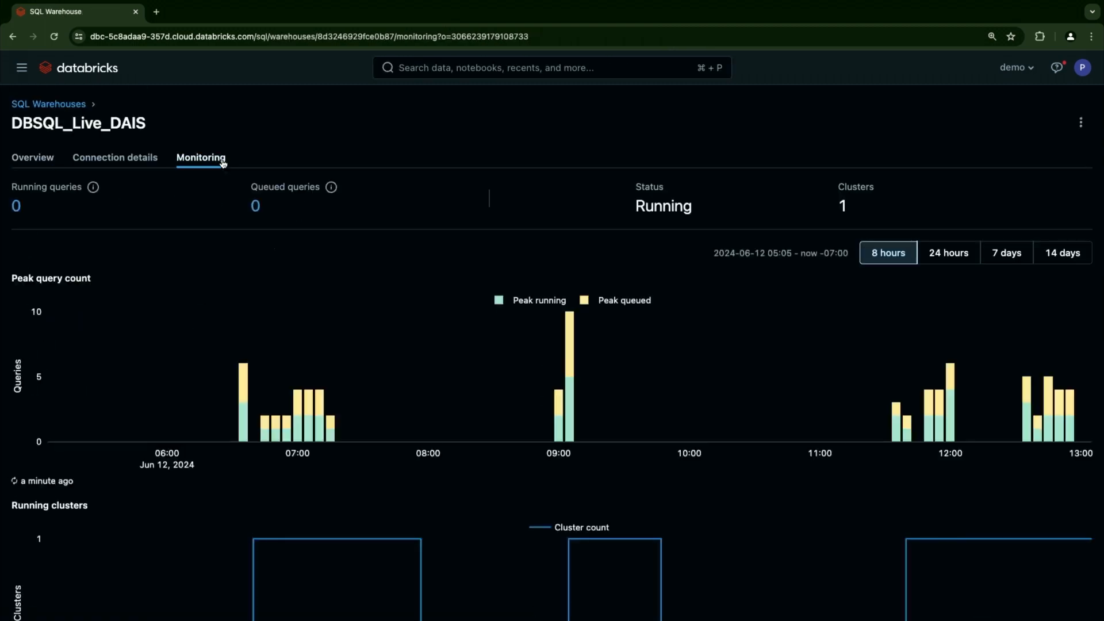
Step: Examine the monitoring charts and query history that the non-admin user can see for the warehouse
scroll(525, 492, "down", 6)
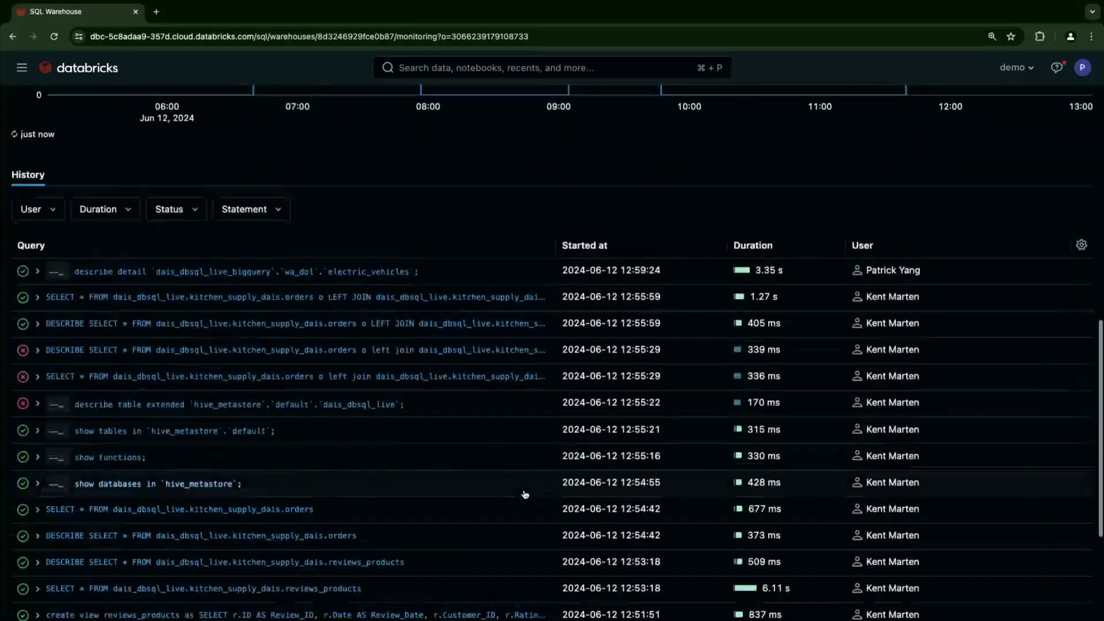
scroll(524, 491, "up", 10)
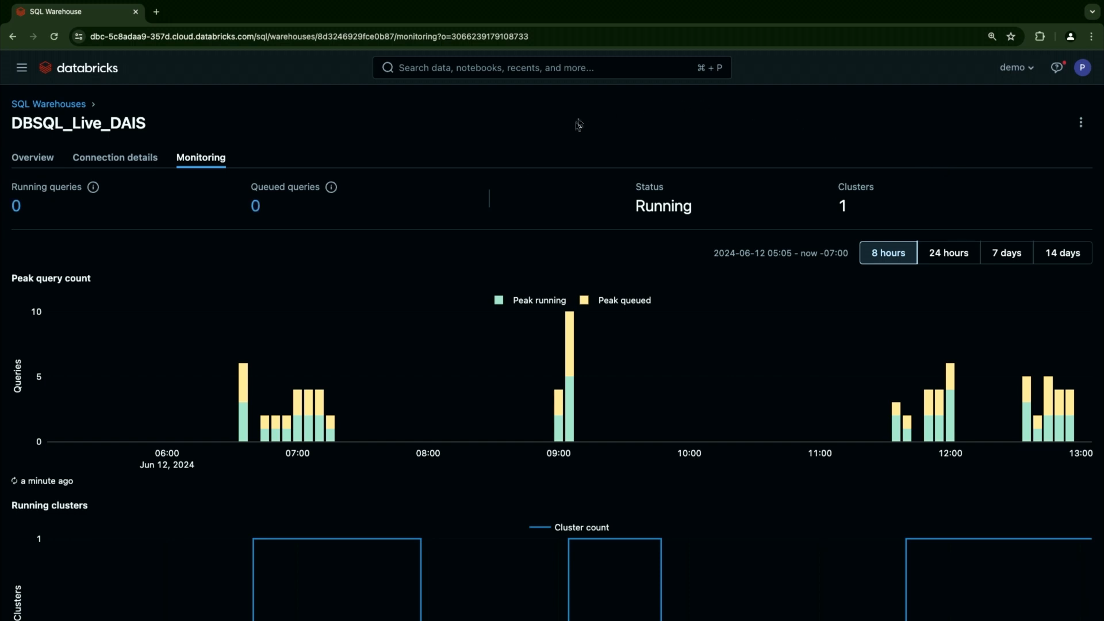
scroll(523, 192, "down", 2)
scroll(523, 192, "down", 10)
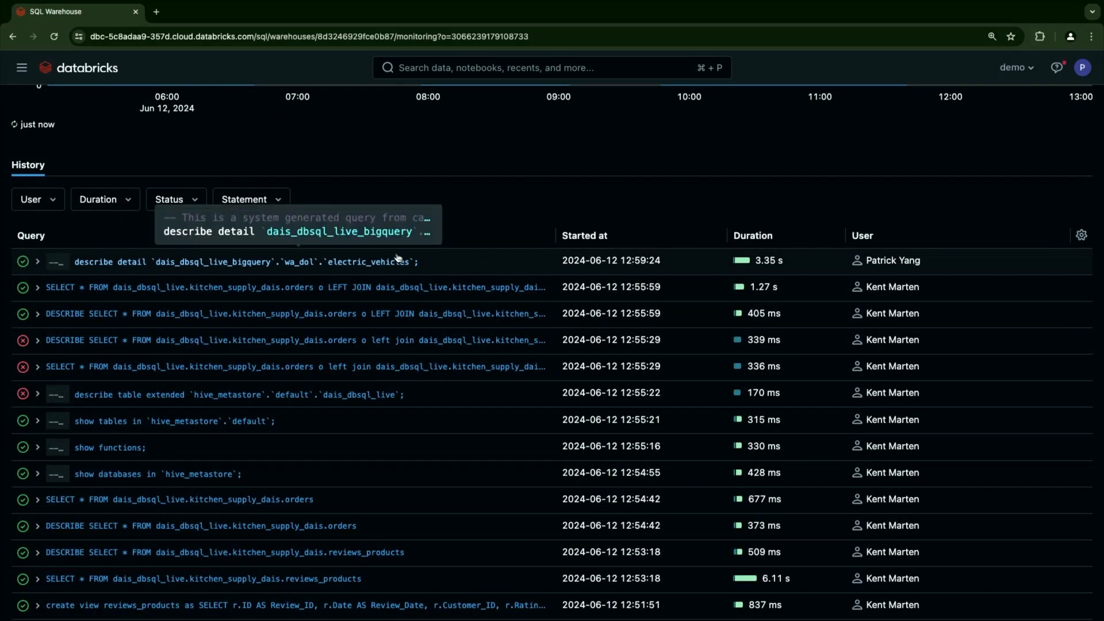
Step: Open Query History as the non-admin user, filter it to the DBSQL_Live_DAIS compute and look through the queries
mouse_move(4, 126)
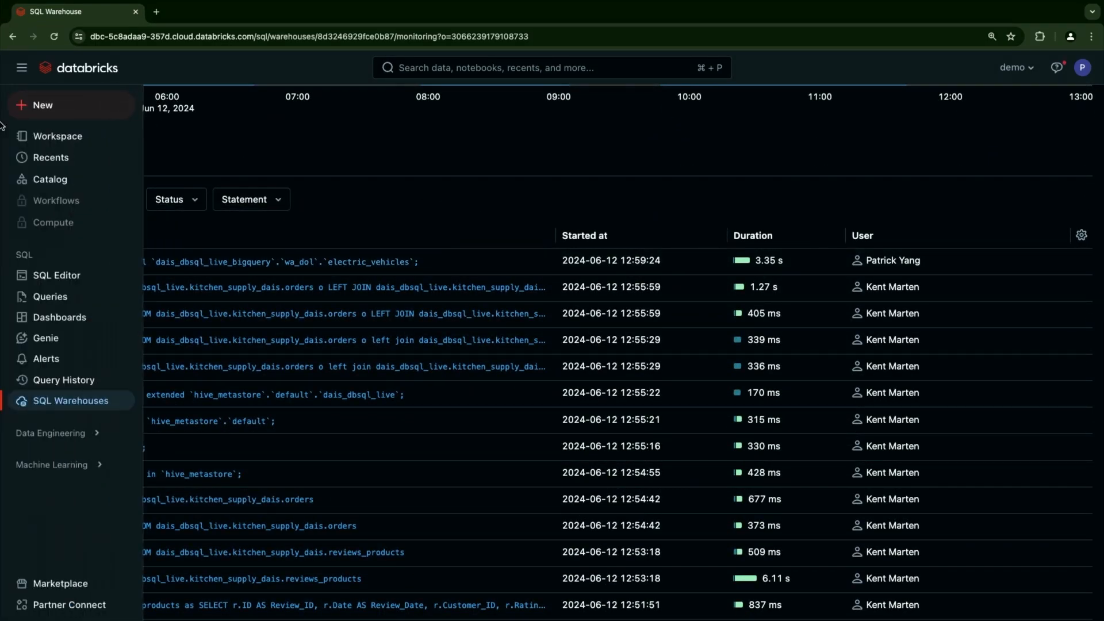
left_click(55, 381)
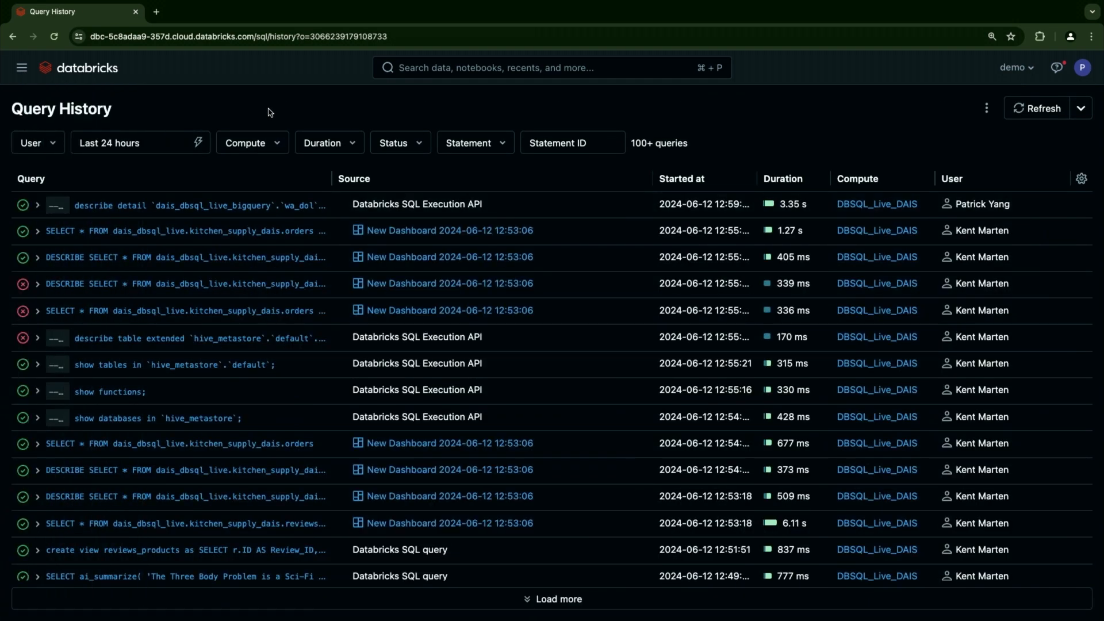
left_click(249, 145)
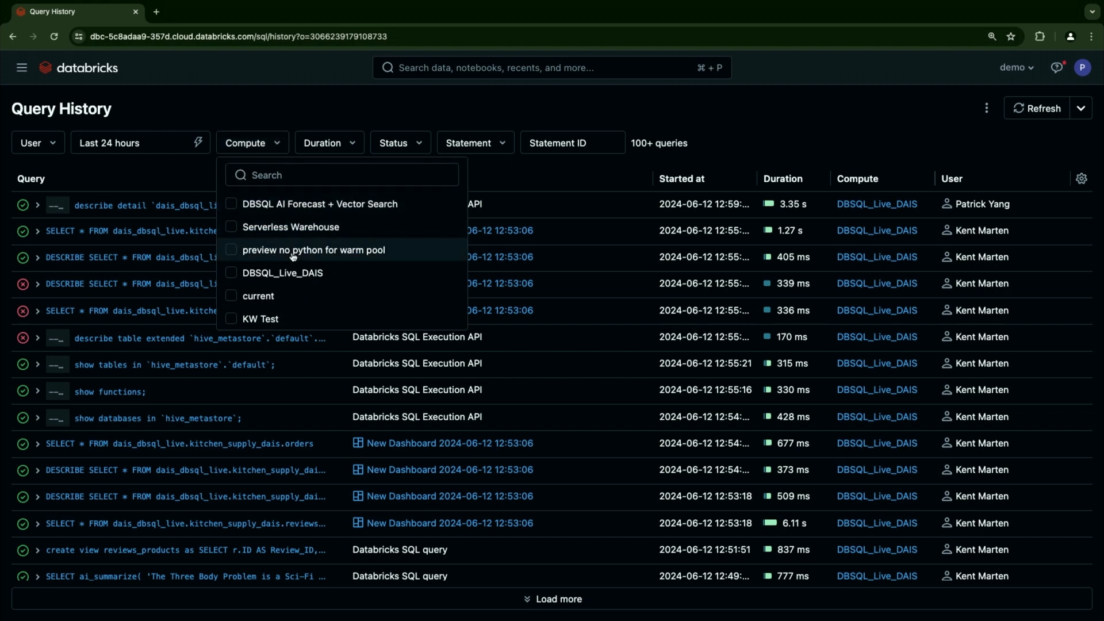
left_click(286, 273)
left_click(314, 121)
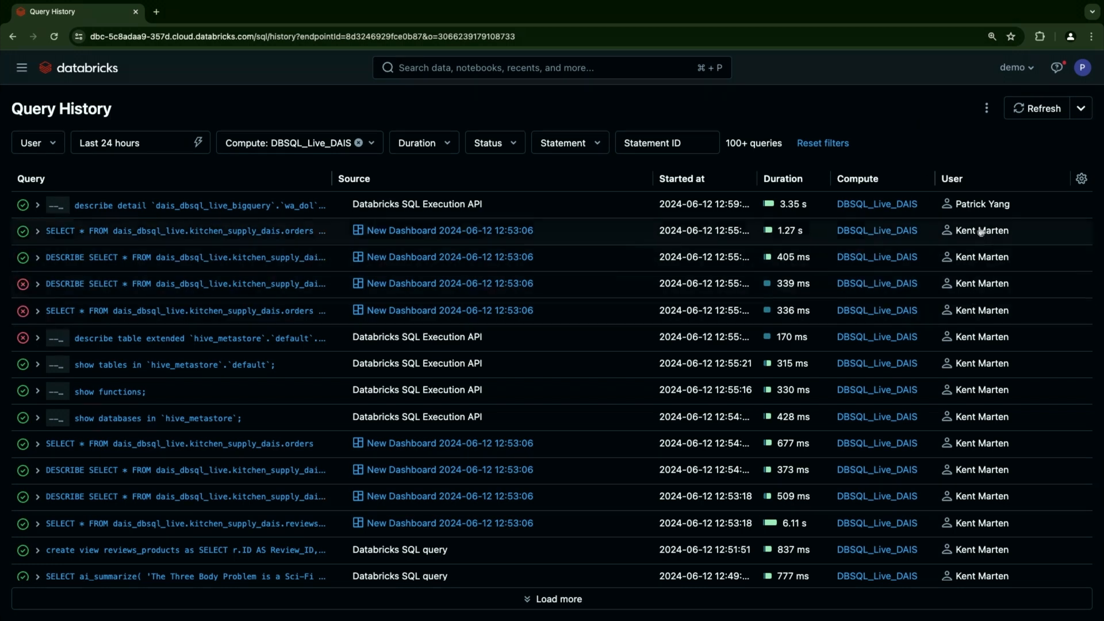
mouse_move(980, 230)
scroll(964, 301, "down", 15)
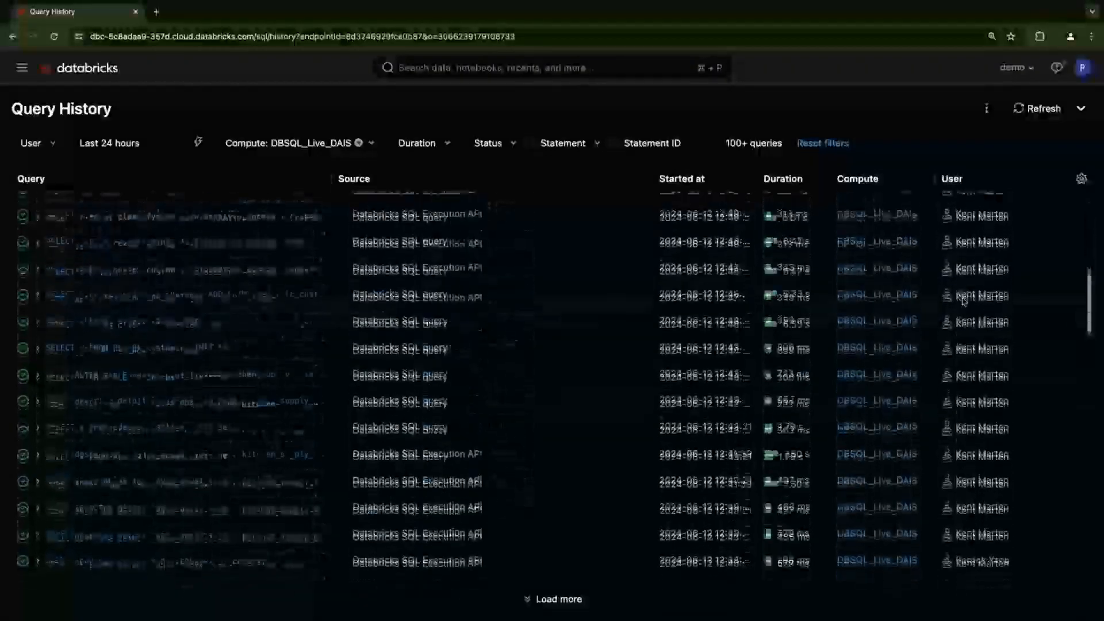
scroll(964, 301, "up", 20)
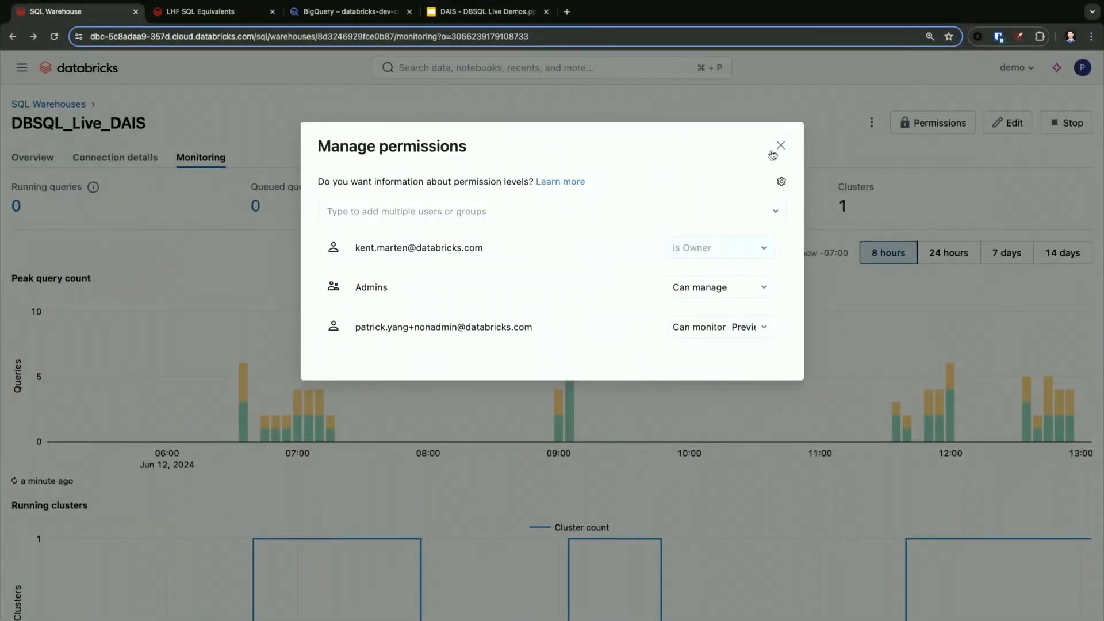
Step: Back in the admin window, close the warehouse permissions and open Query History
left_click(778, 147)
left_click(22, 67)
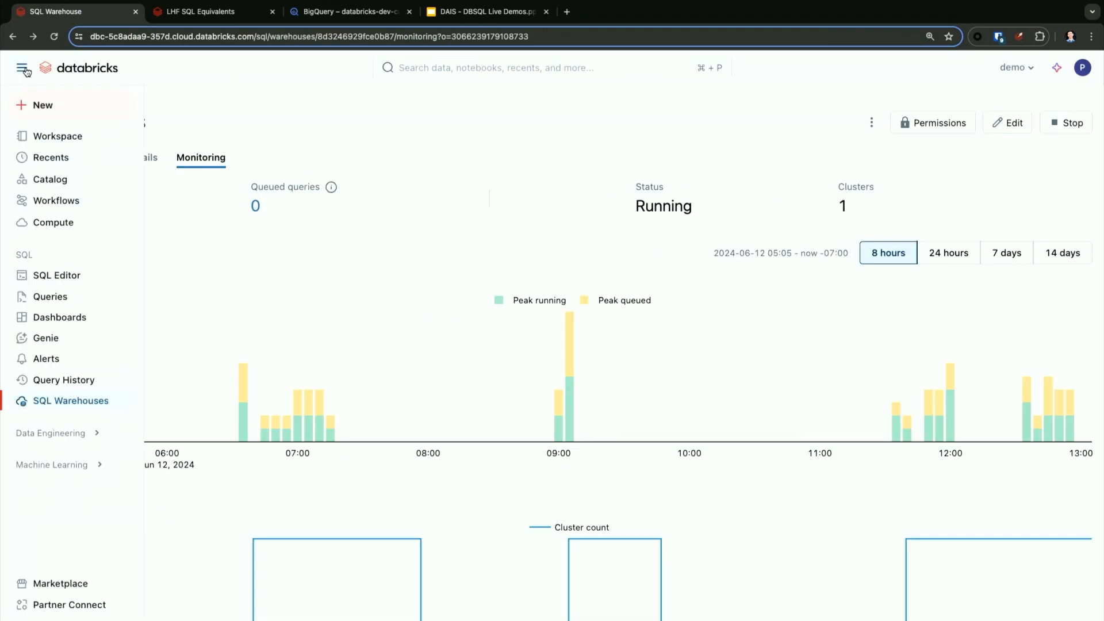
left_click(63, 378)
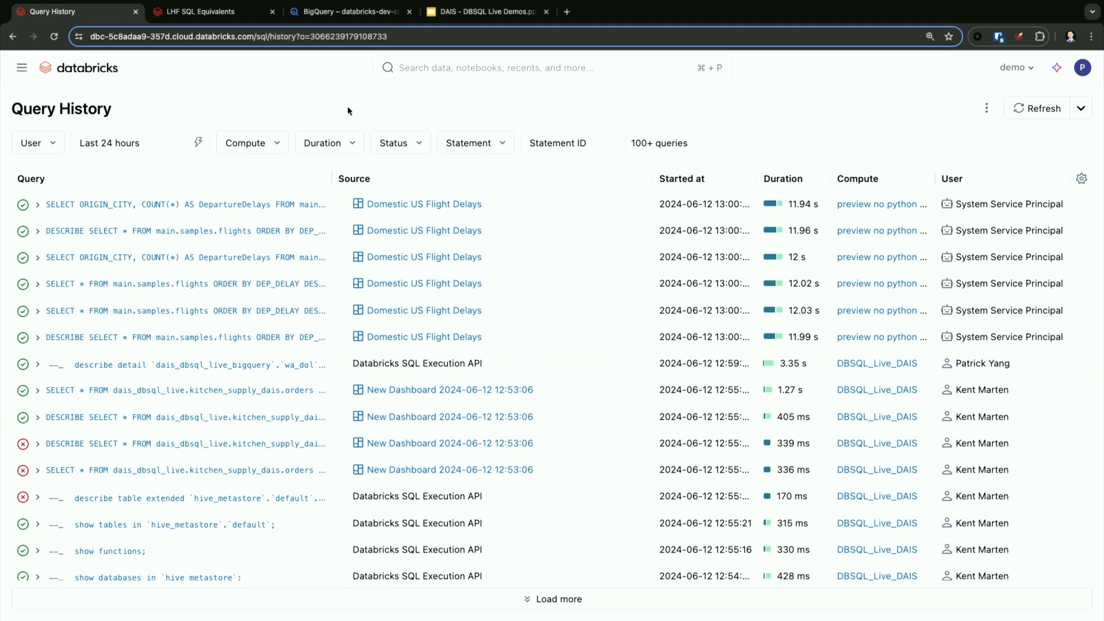
Step: Open the history table in the query schema of the system catalog and review its columns
mouse_move(25, 78)
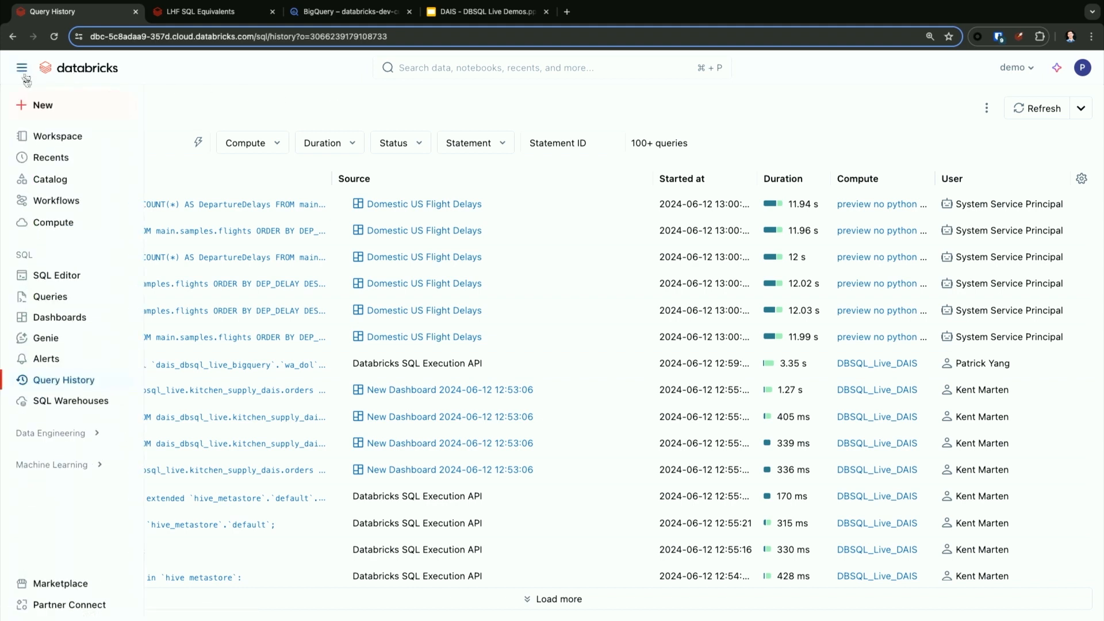
left_click(57, 182)
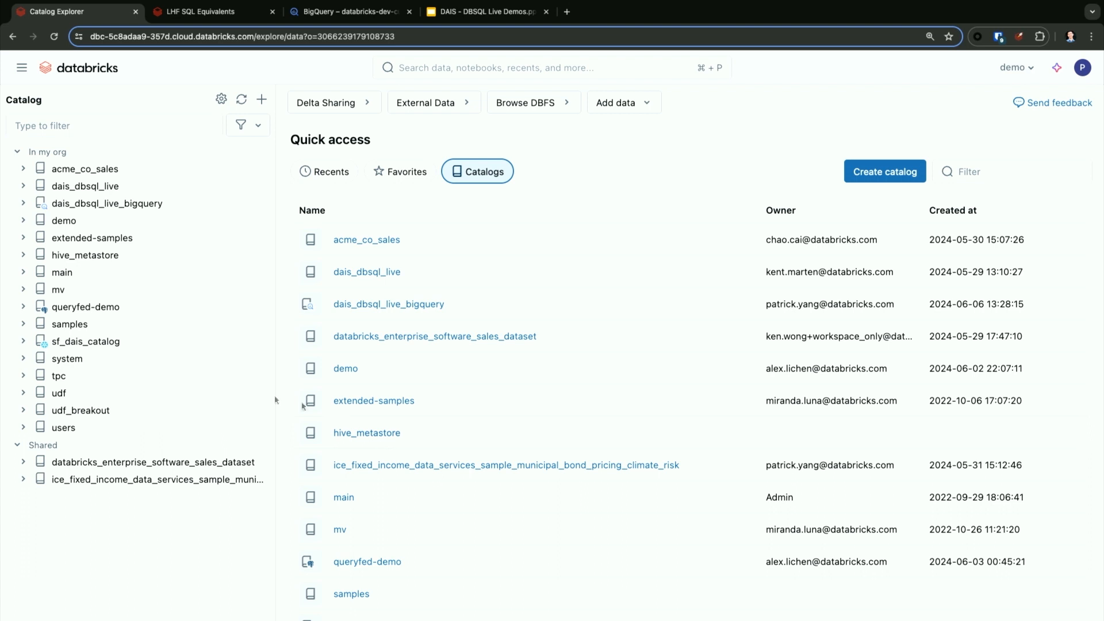
left_click(24, 359)
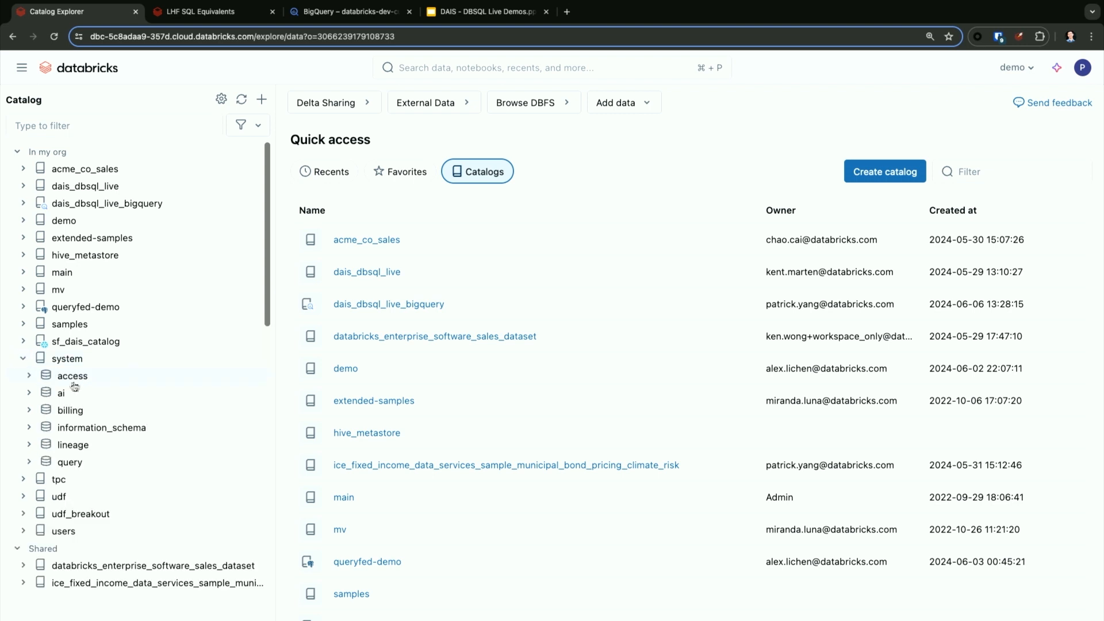
left_click(29, 462)
left_click(93, 480)
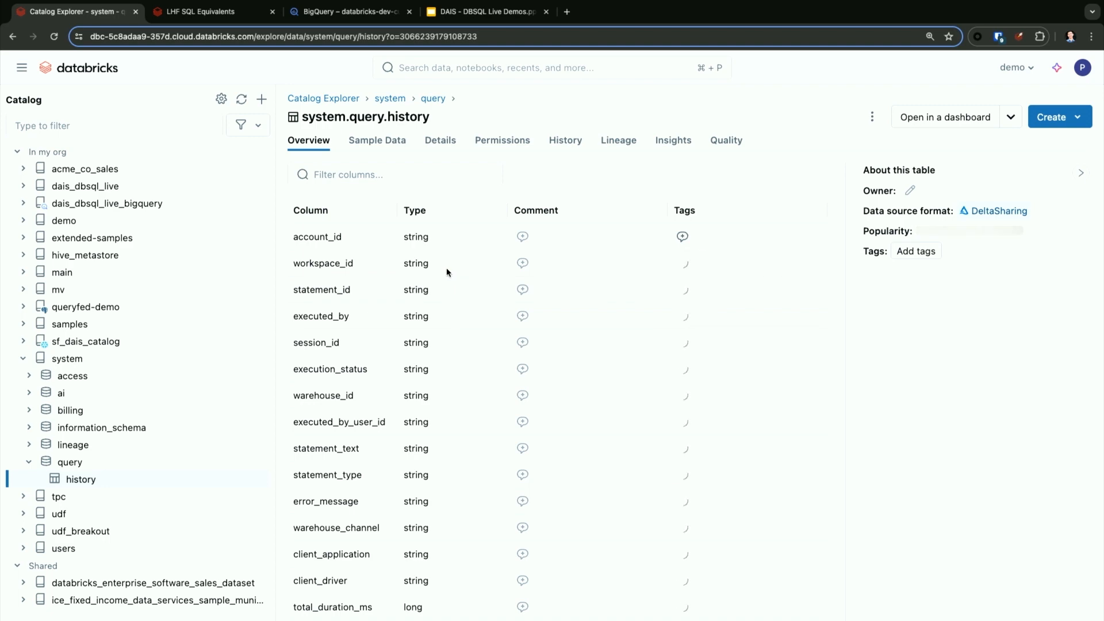
scroll(447, 272, "down", 2)
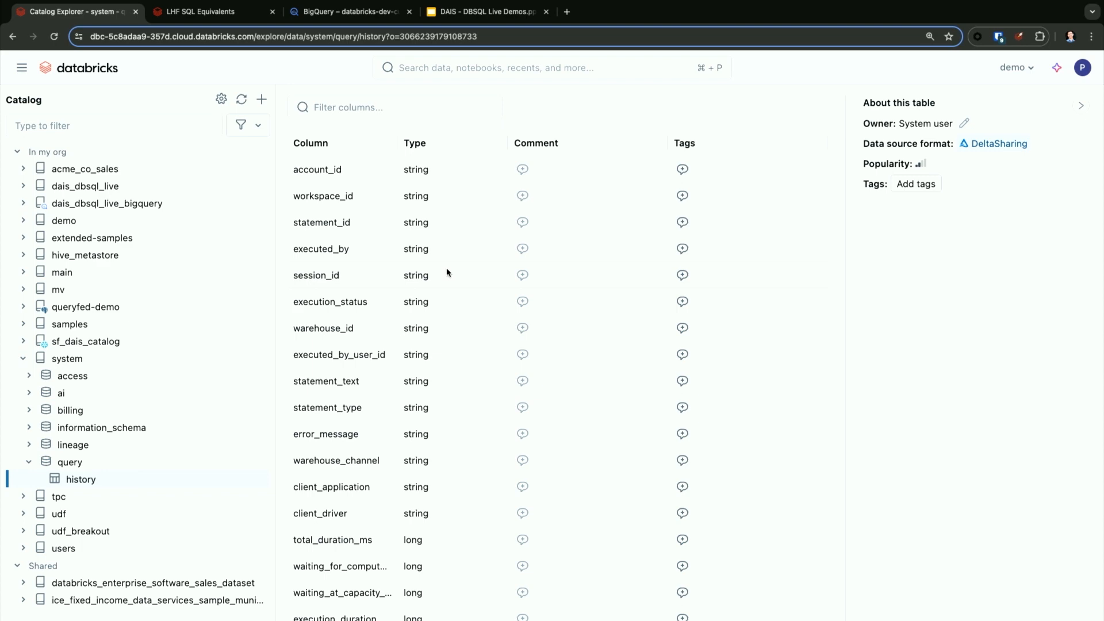
scroll(446, 271, "up", 2)
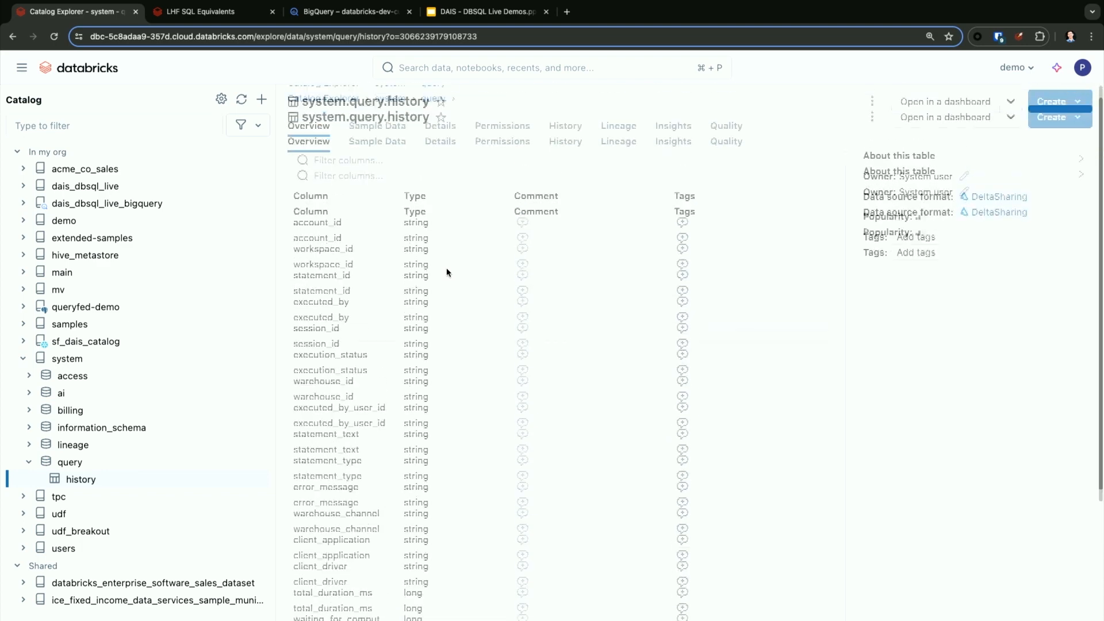
Step: Show the usage insights of system.query.history and open its frequent query for finding text with UUIDs in the SQL editor
left_click(674, 141)
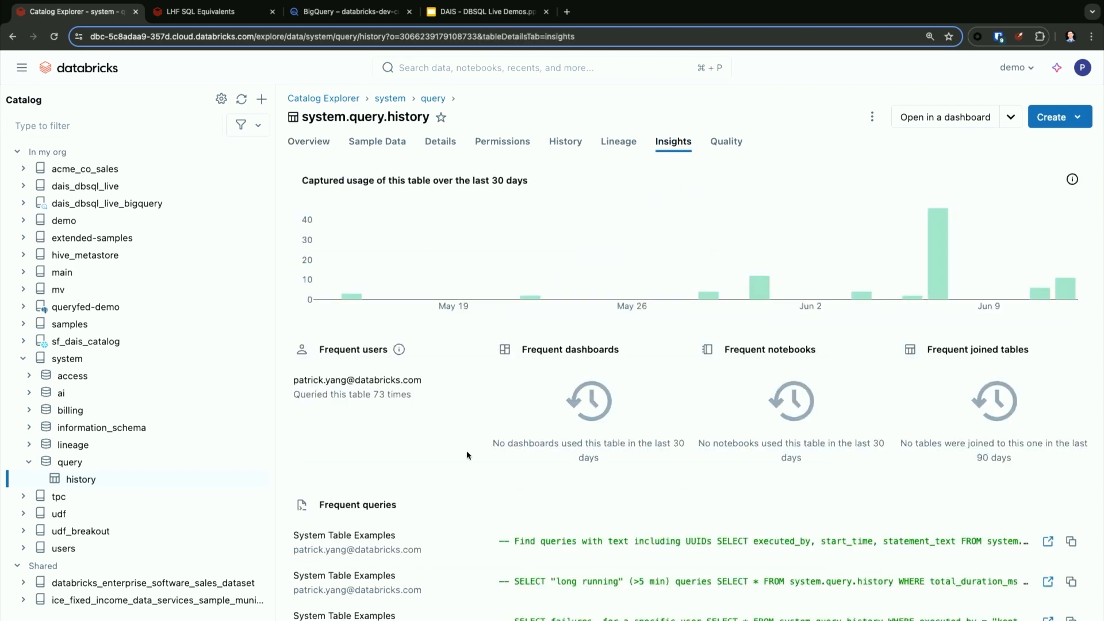
scroll(486, 499, "down", 2)
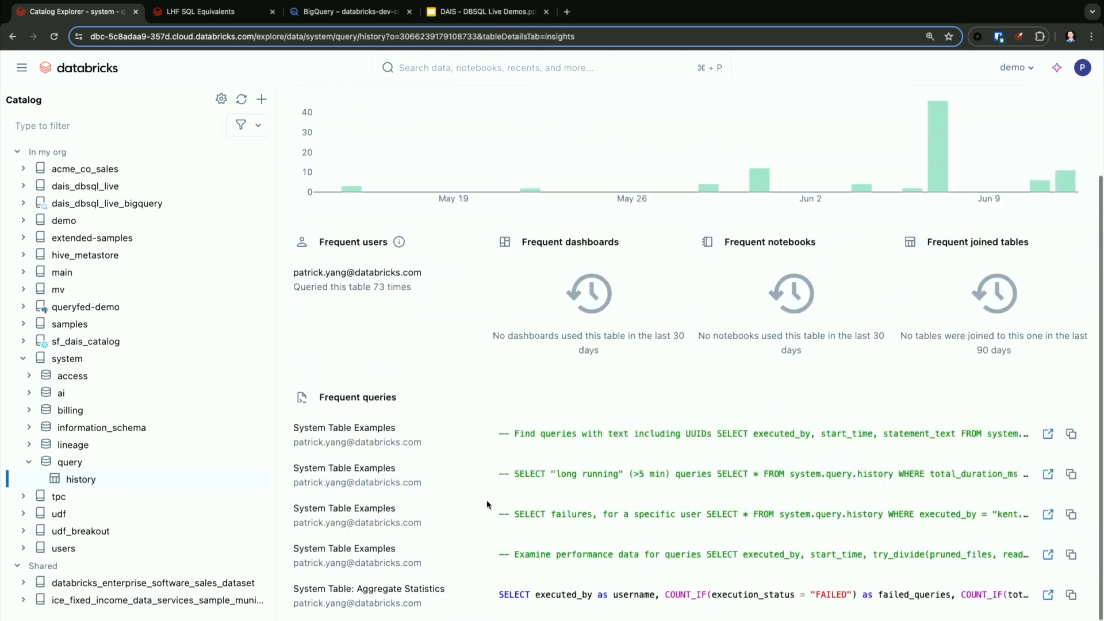
left_click(1048, 434)
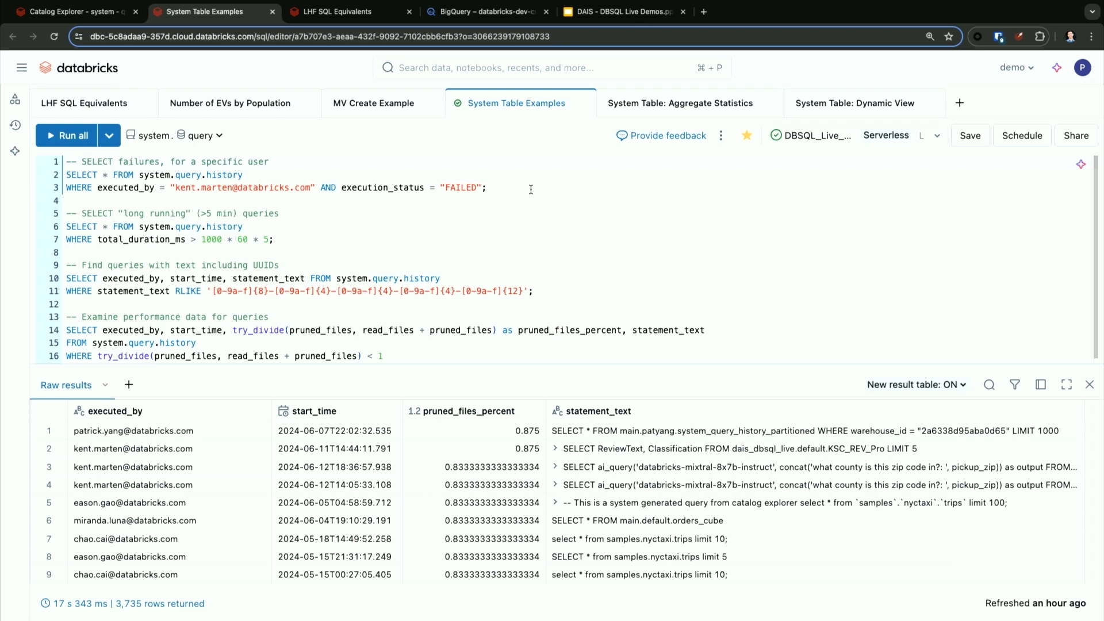
Step: Run the query for one user's failed statements, and run the query for statements running longer than 5 minutes
left_click_drag(487, 188, 64, 156)
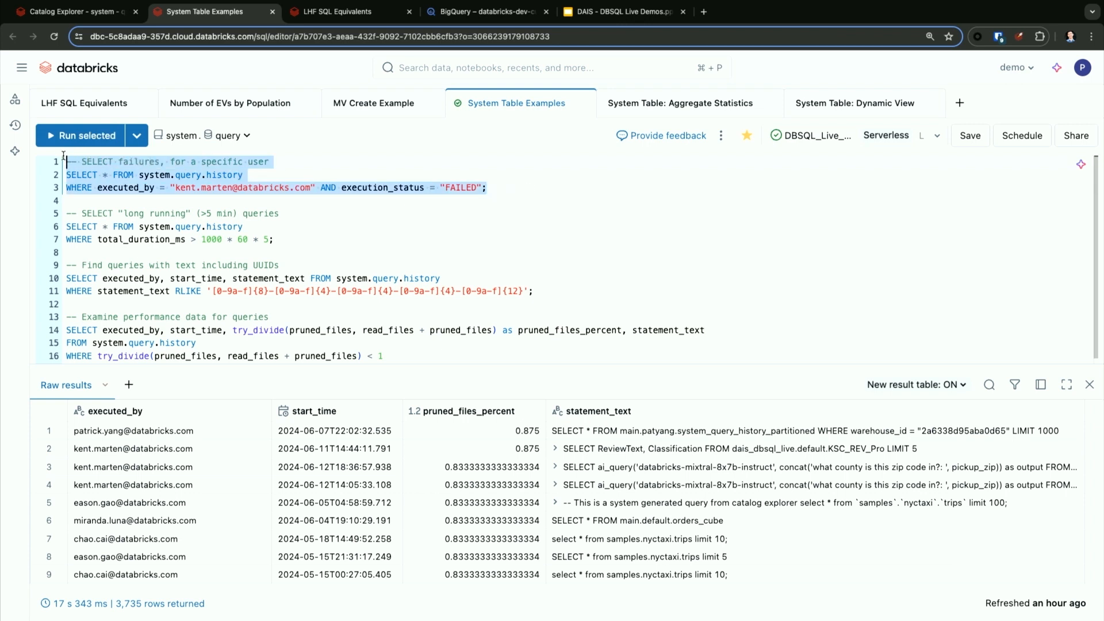
left_click(68, 135)
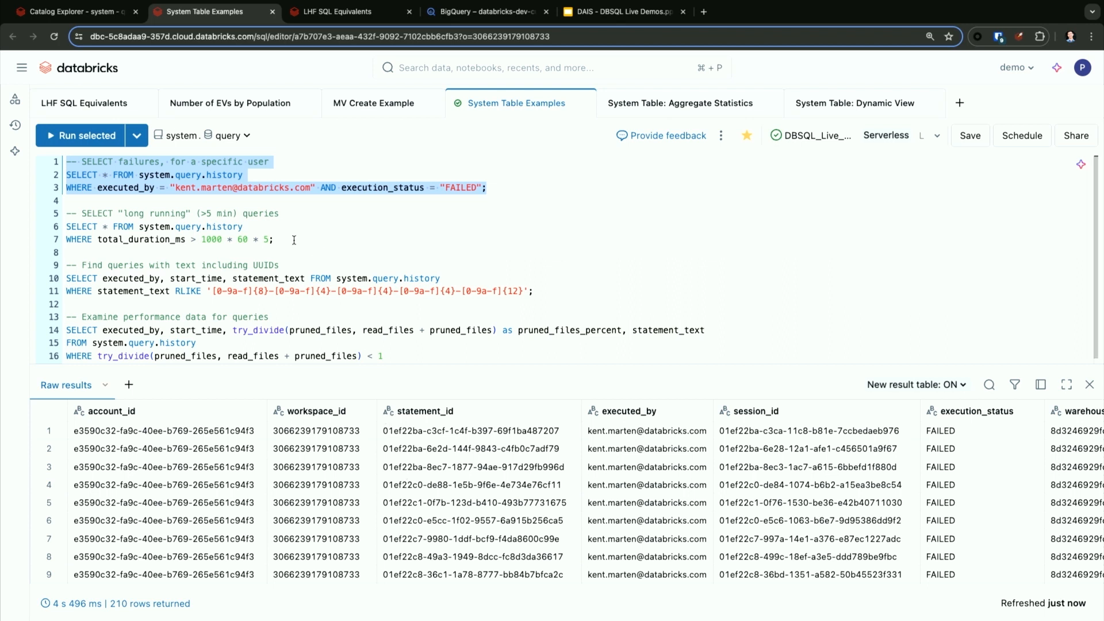
left_click_drag(294, 239, 43, 200)
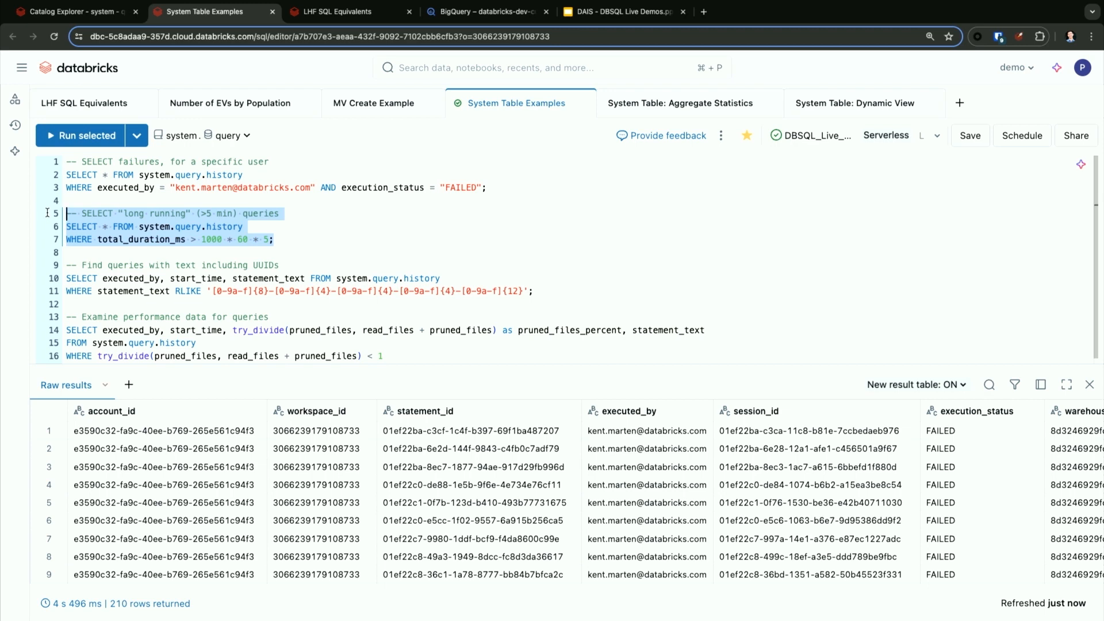
left_click(55, 138)
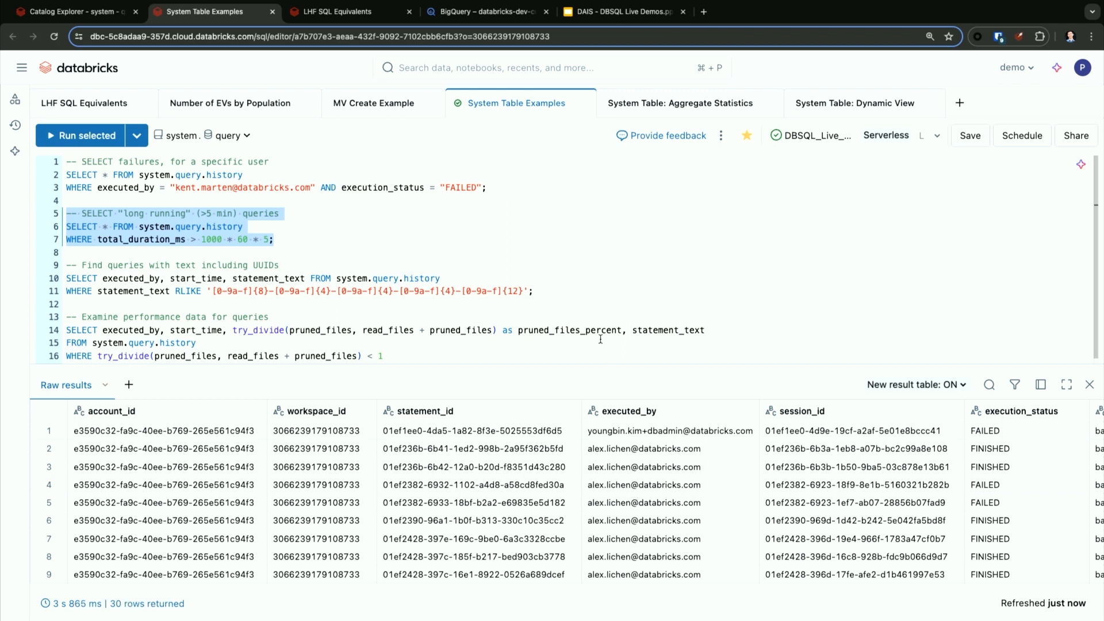
Step: Run only the query that finds statements with text including UUIDs
left_click(544, 290)
left_click_drag(544, 289, 55, 267)
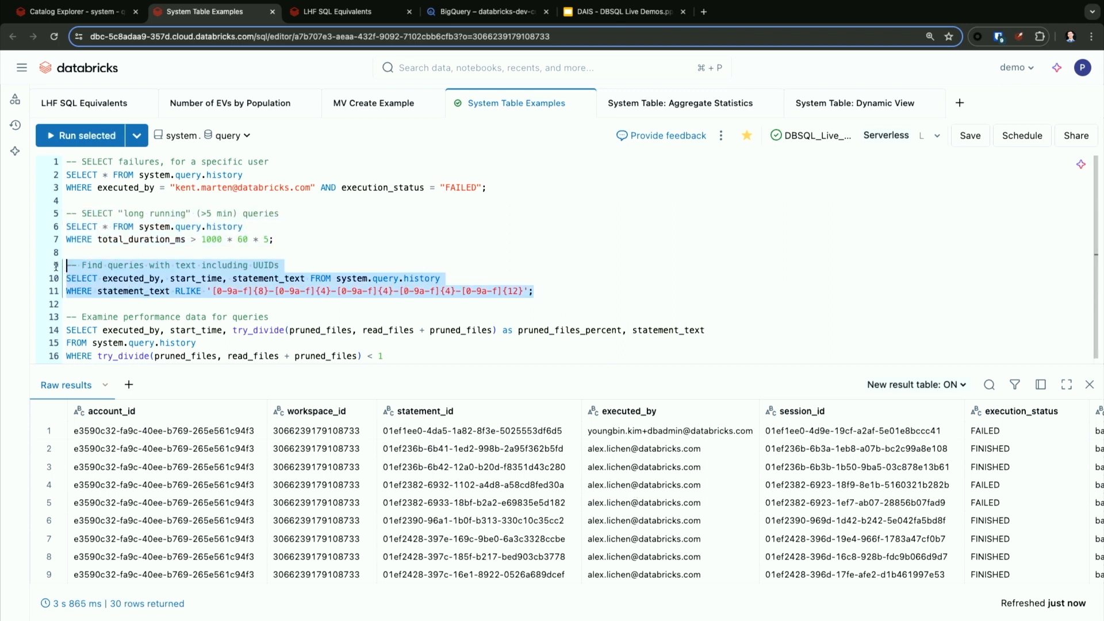
left_click(72, 139)
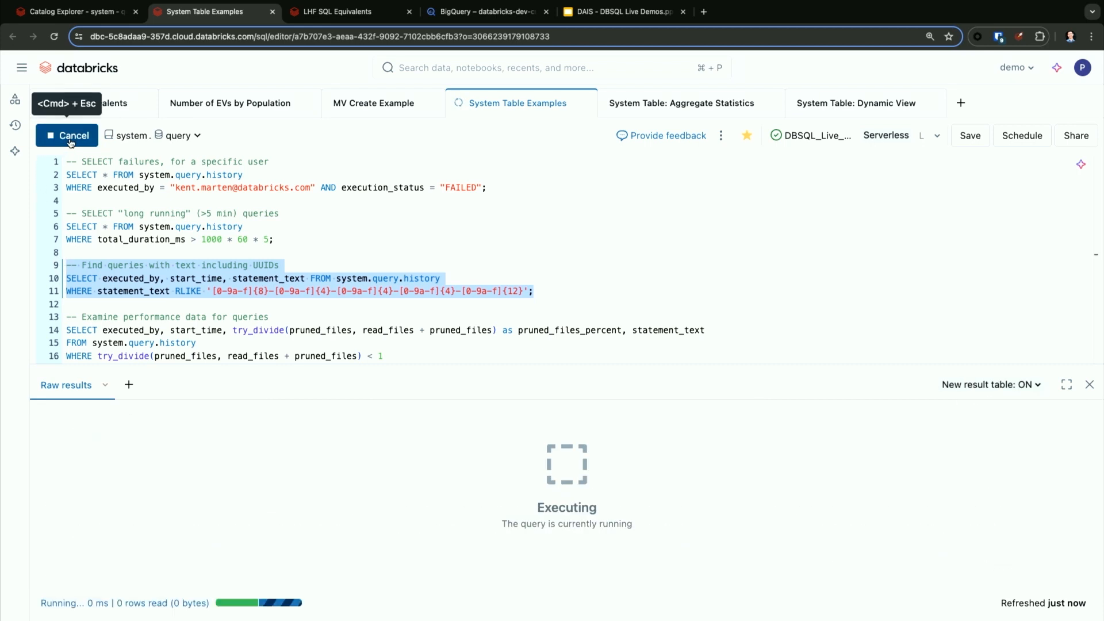
left_click(181, 291)
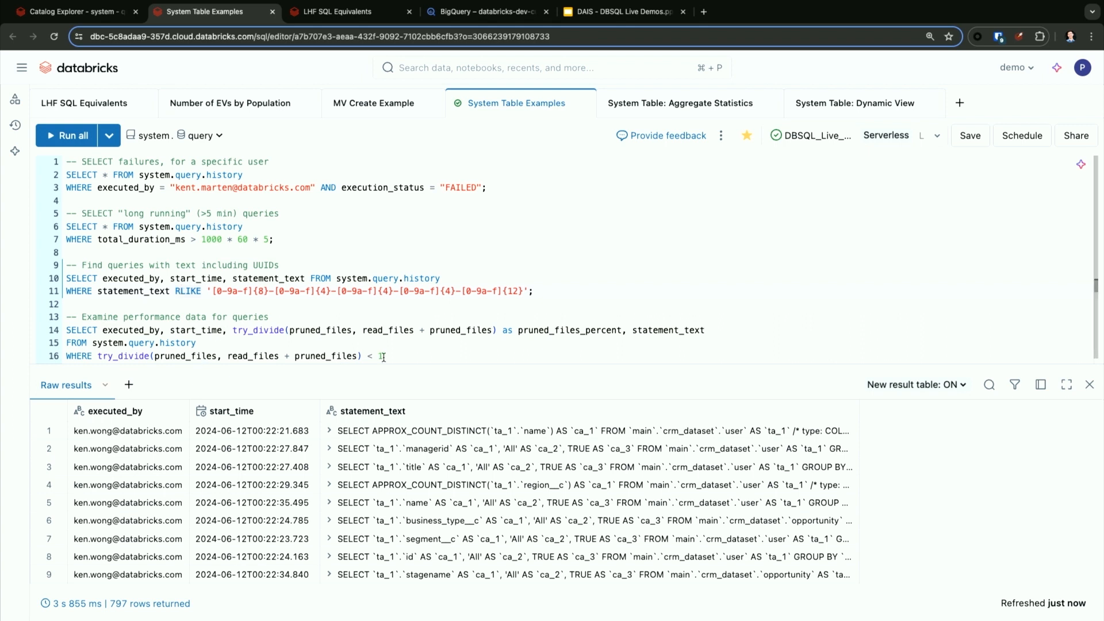
Step: Run the query performance statement without its ORDER BY line and look through the returned rows
left_click_drag(394, 356, 66, 316)
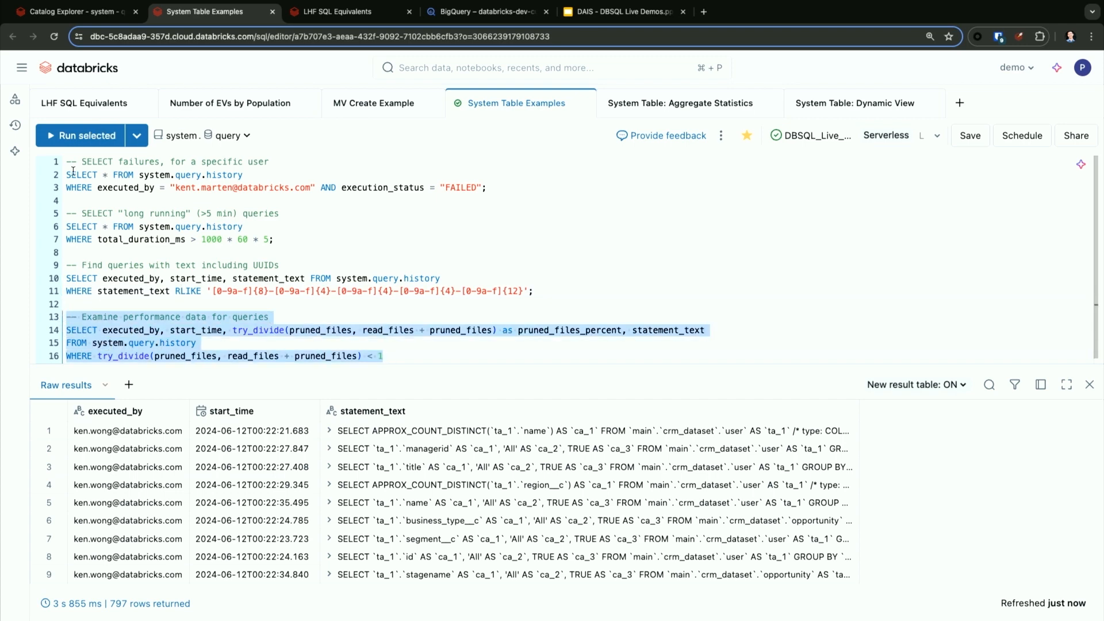
left_click(86, 135)
left_click(442, 357)
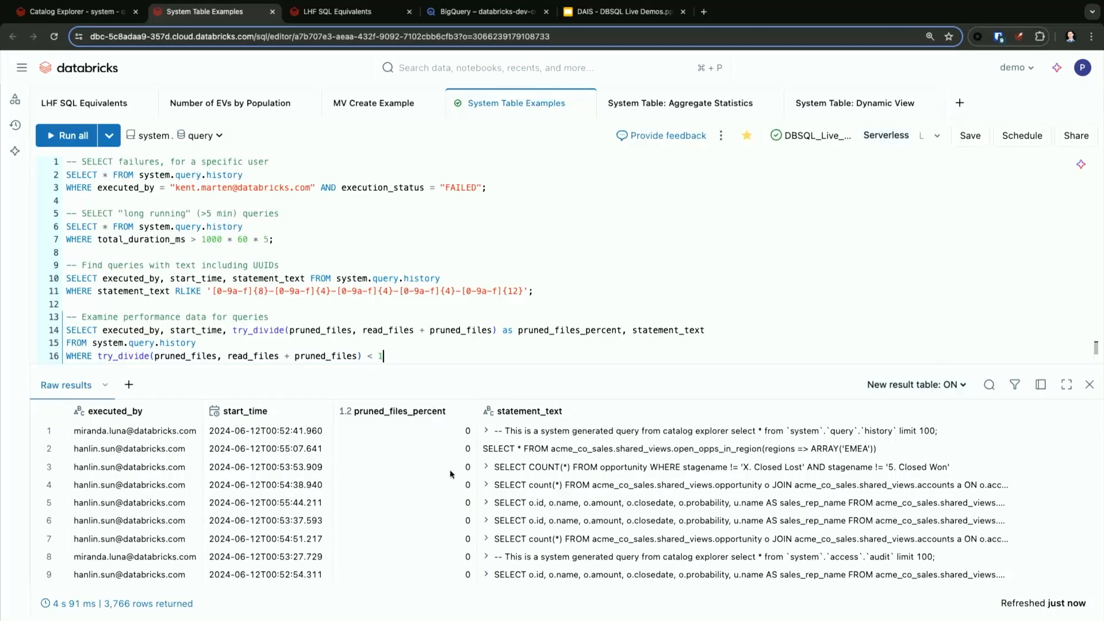
scroll(449, 469, "down", 15)
scroll(452, 474, "down", 6)
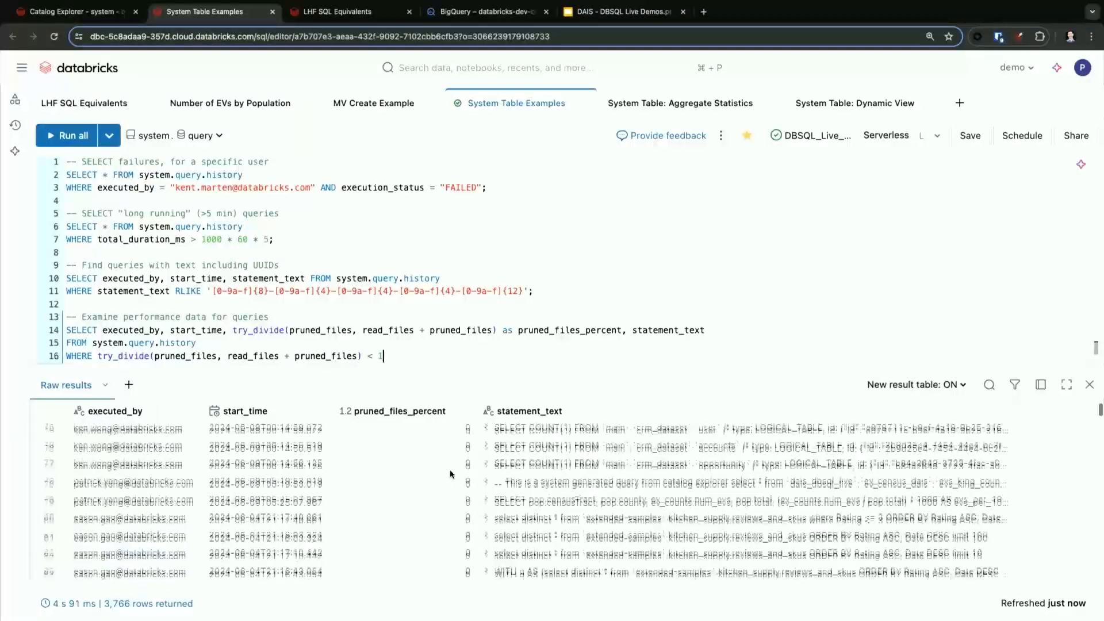
scroll(430, 336, "down", 1)
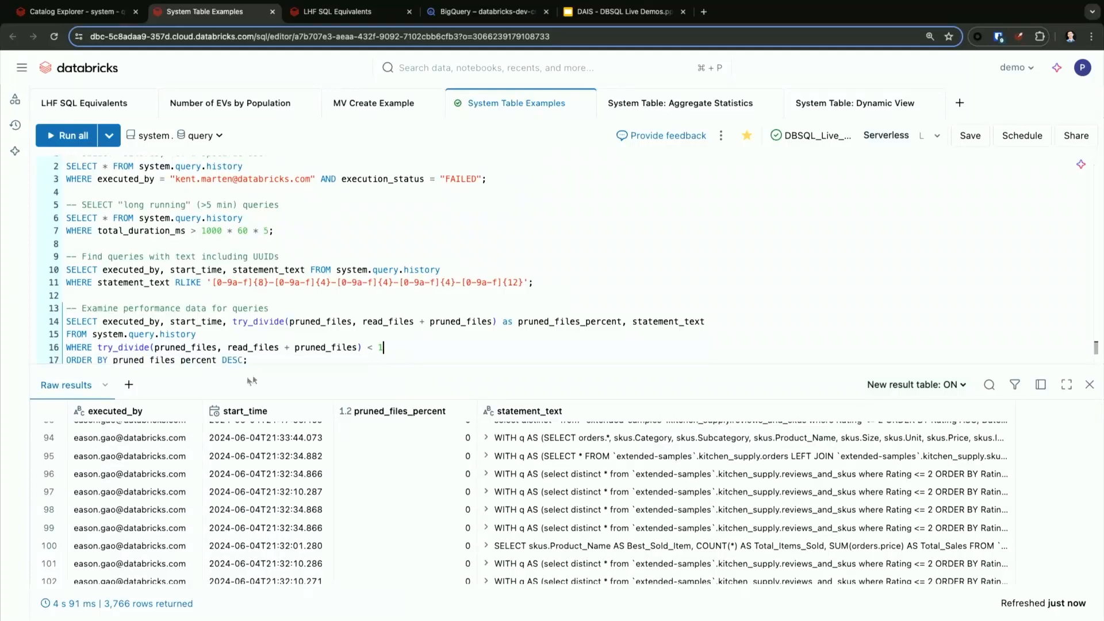
Step: Run the complete query performance statement, including ORDER BY pruned_files_percent DESC
left_click(264, 357)
left_click_drag(264, 357, 68, 309)
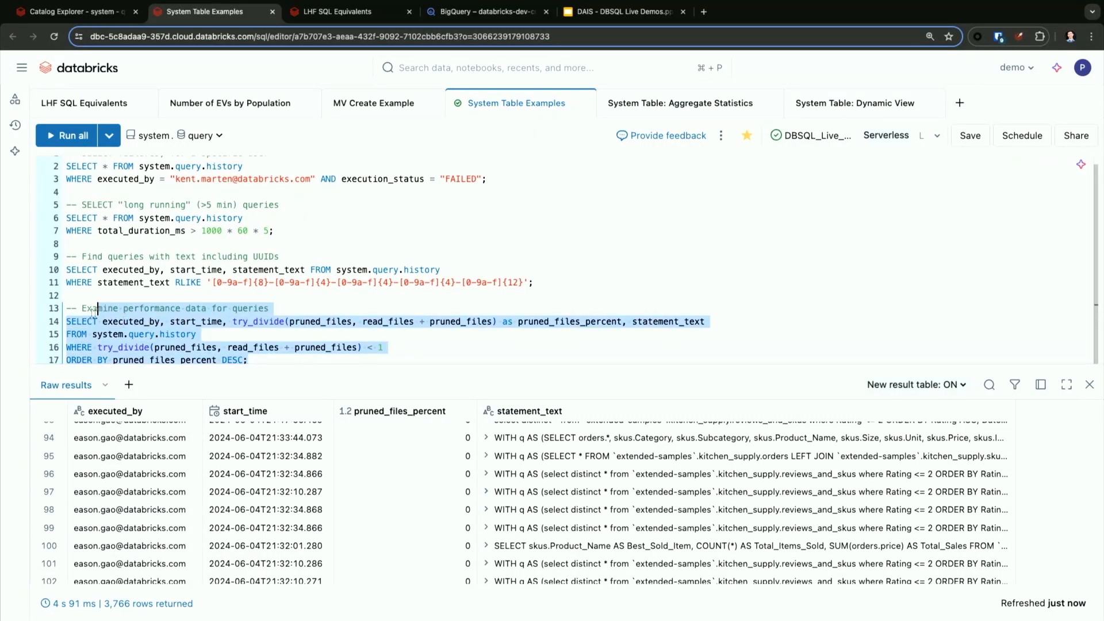
left_click(66, 137)
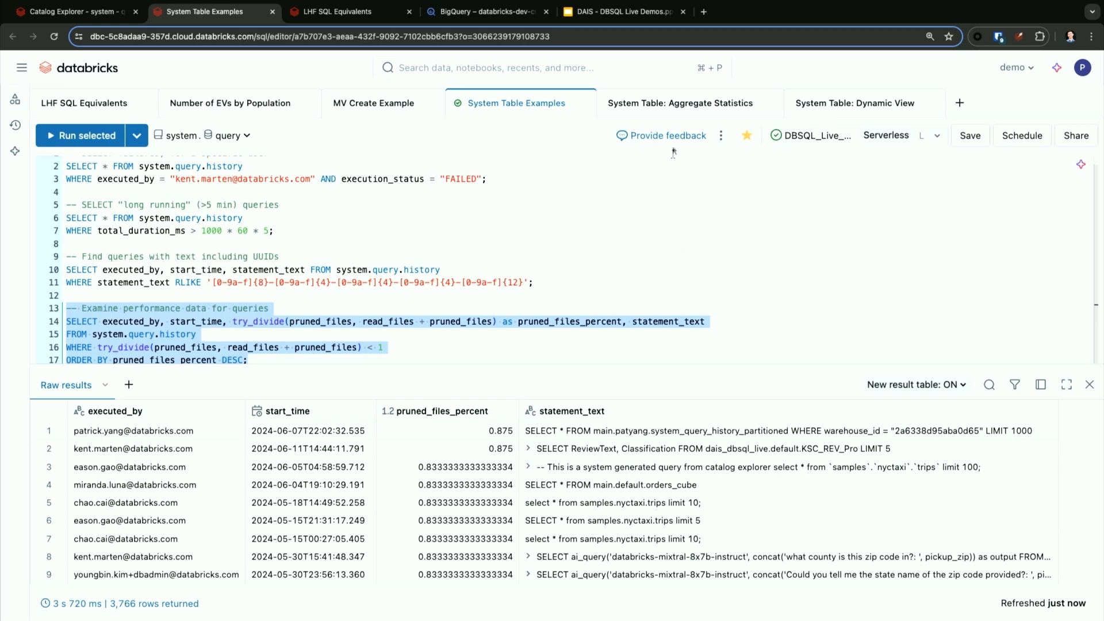
Step: Open the System Table: Aggregate Statistics query and show its Failed Percentage by User chart enlarged
left_click(679, 108)
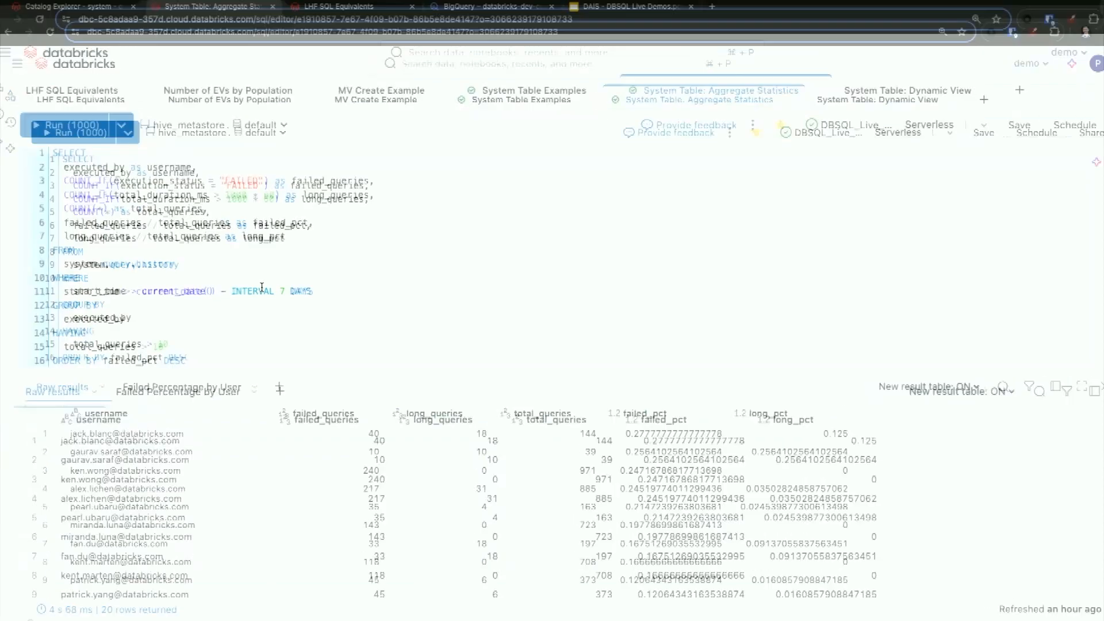
left_click(264, 249)
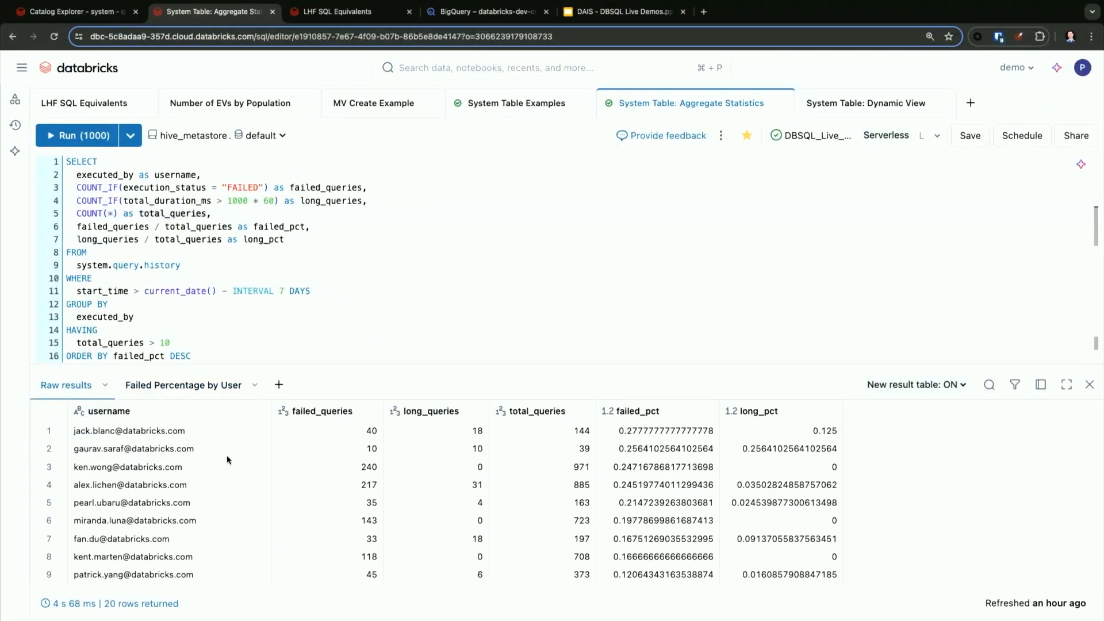
left_click(196, 385)
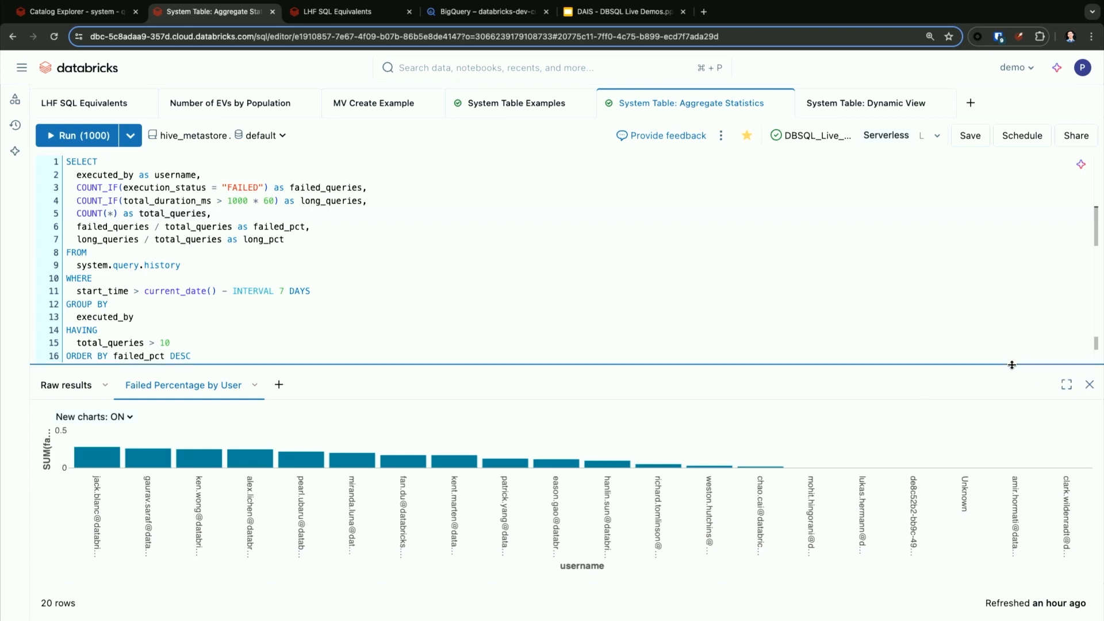
left_click_drag(1012, 365, 992, 145)
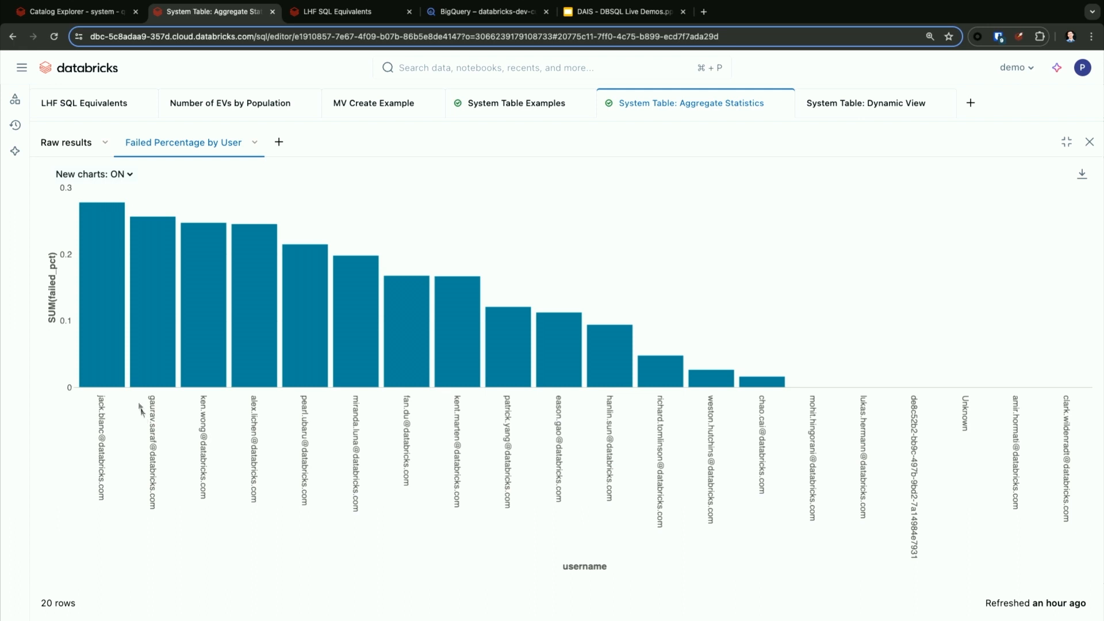
Step: Open the System Table: Dynamic View query, reveal its SQL and highlight the CREATE VIEW statement that filters by current user
left_click(863, 108)
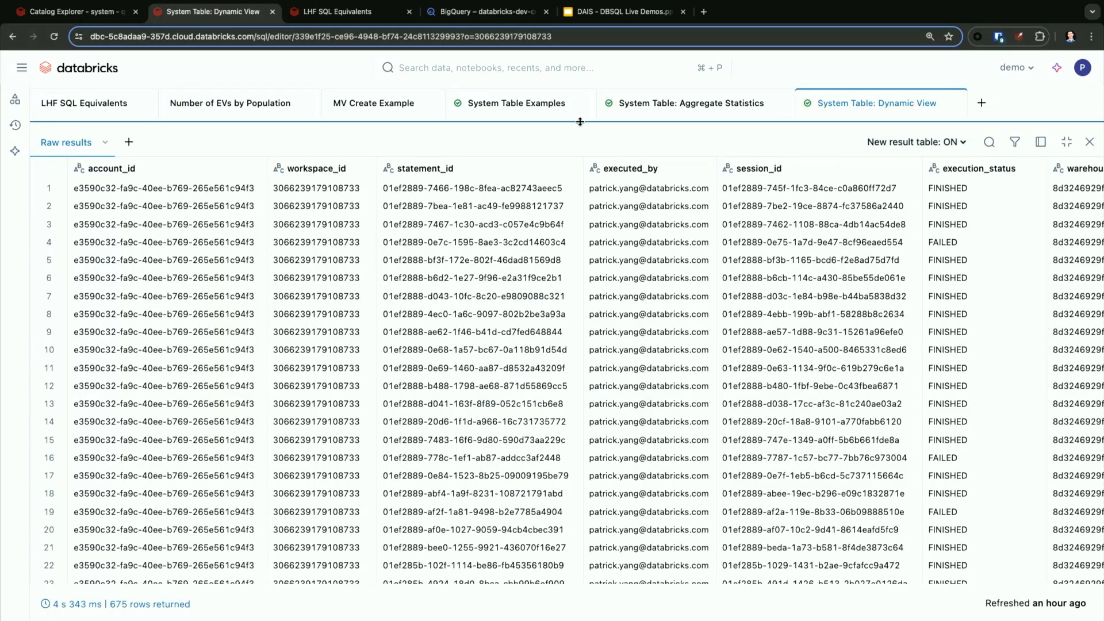
left_click_drag(579, 121, 571, 288)
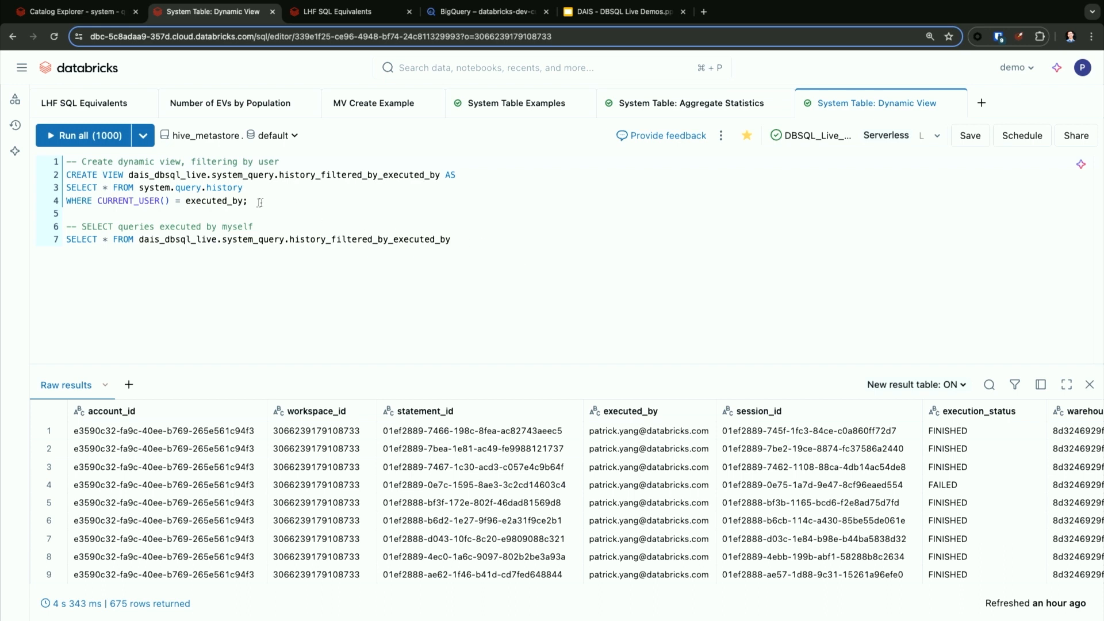
left_click_drag(250, 201, 34, 149)
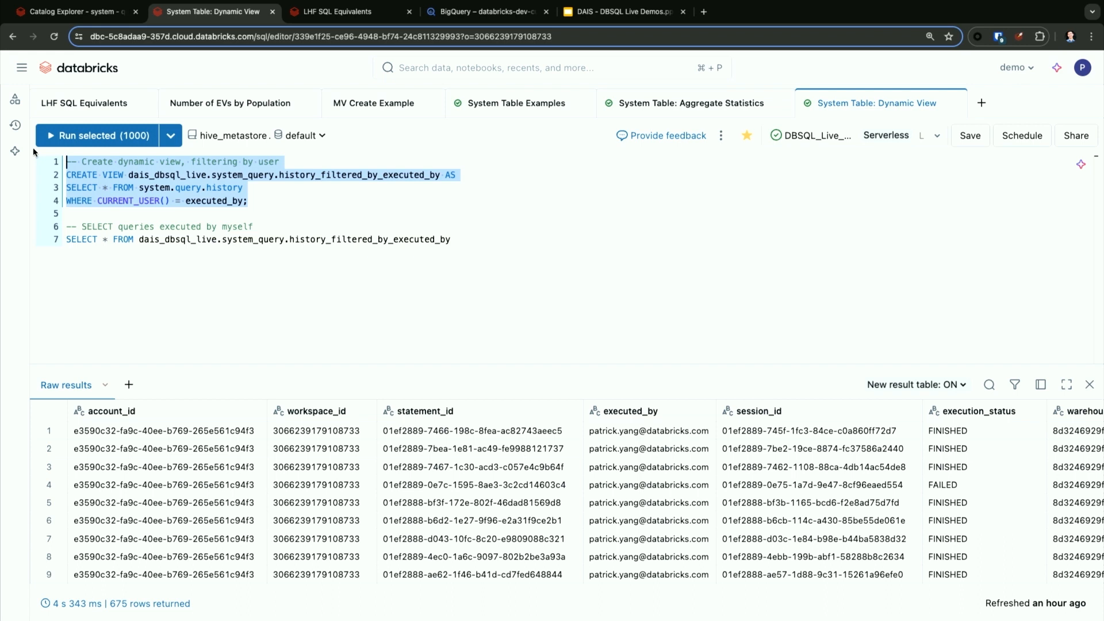
Step: Run only the SELECT on dais_dbsql_live.system_query.history_filtered_by_executed_by to list the queries executed by the current user
double_click(285, 240)
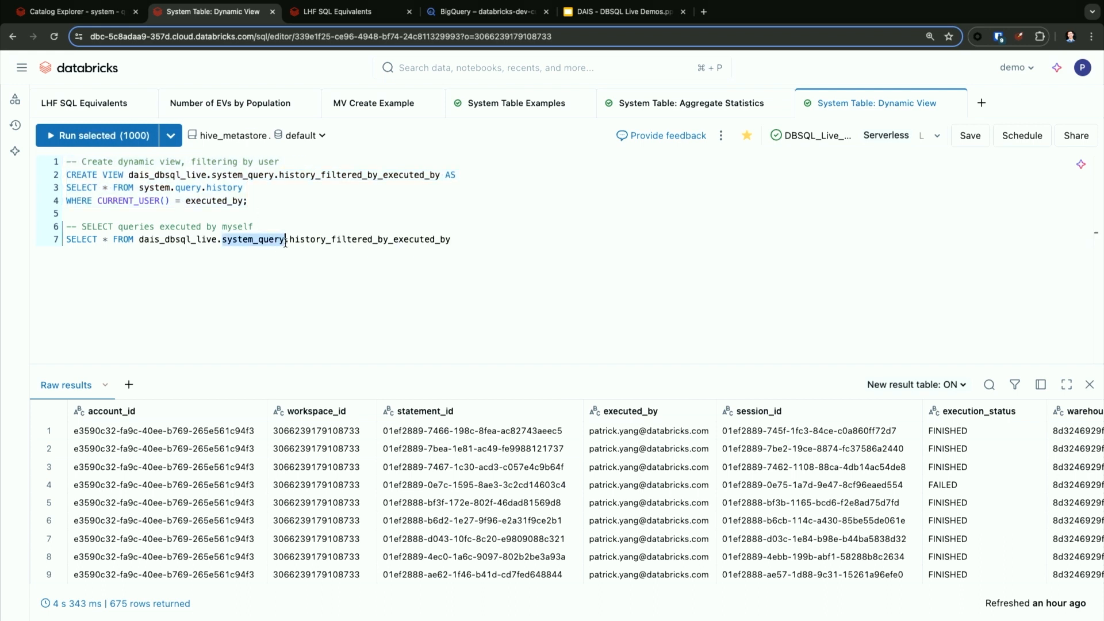
left_click(286, 240)
double_click(286, 241)
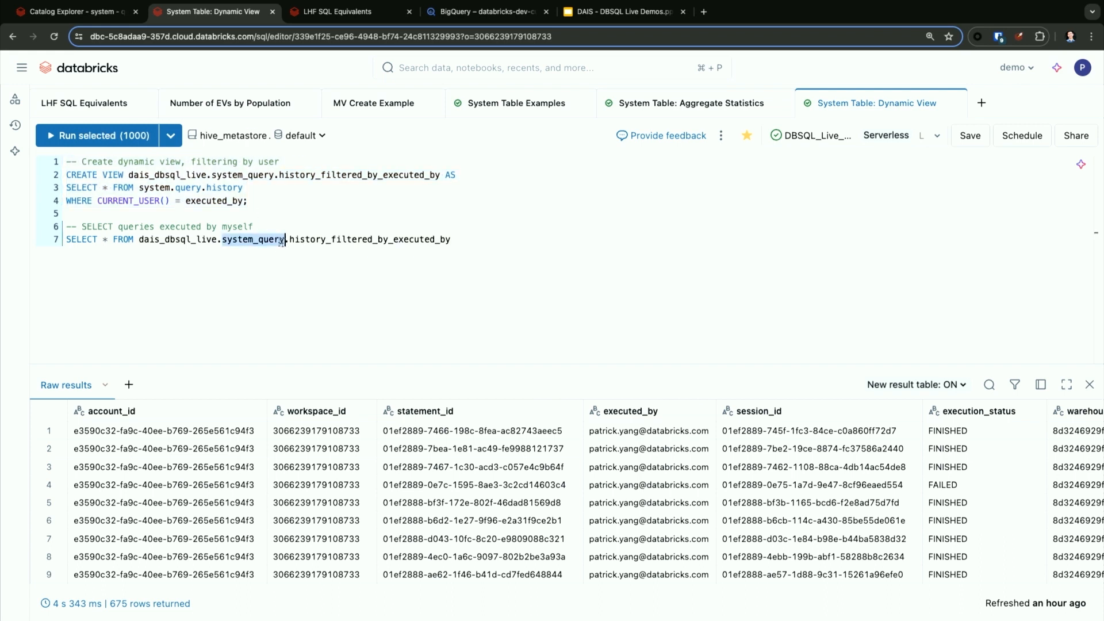
left_click(455, 244)
left_click_drag(454, 245, 67, 226)
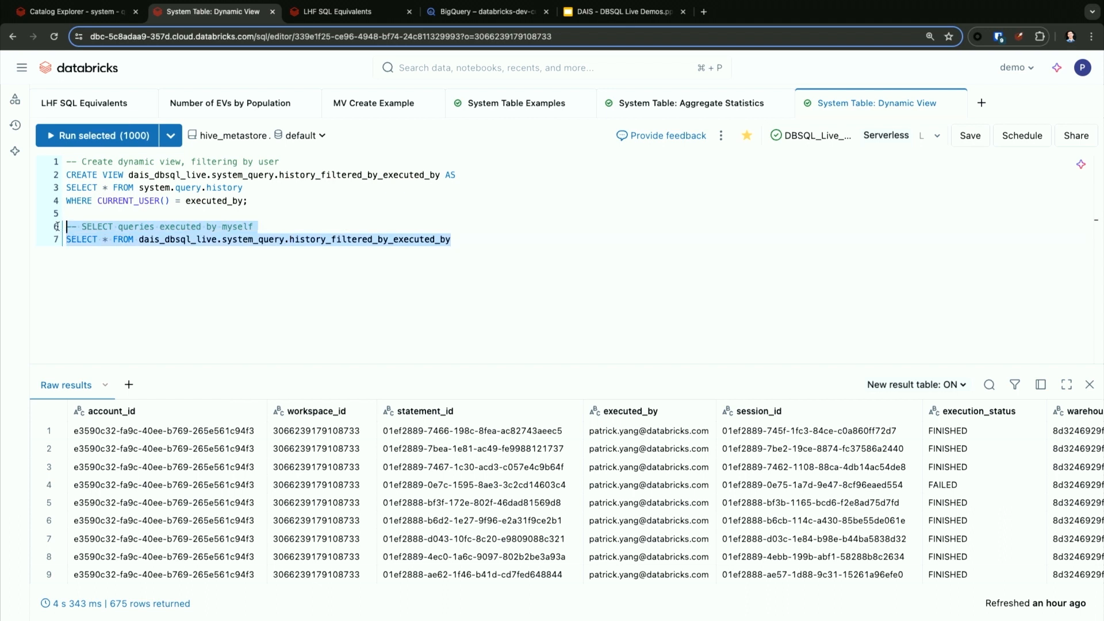
left_click(117, 136)
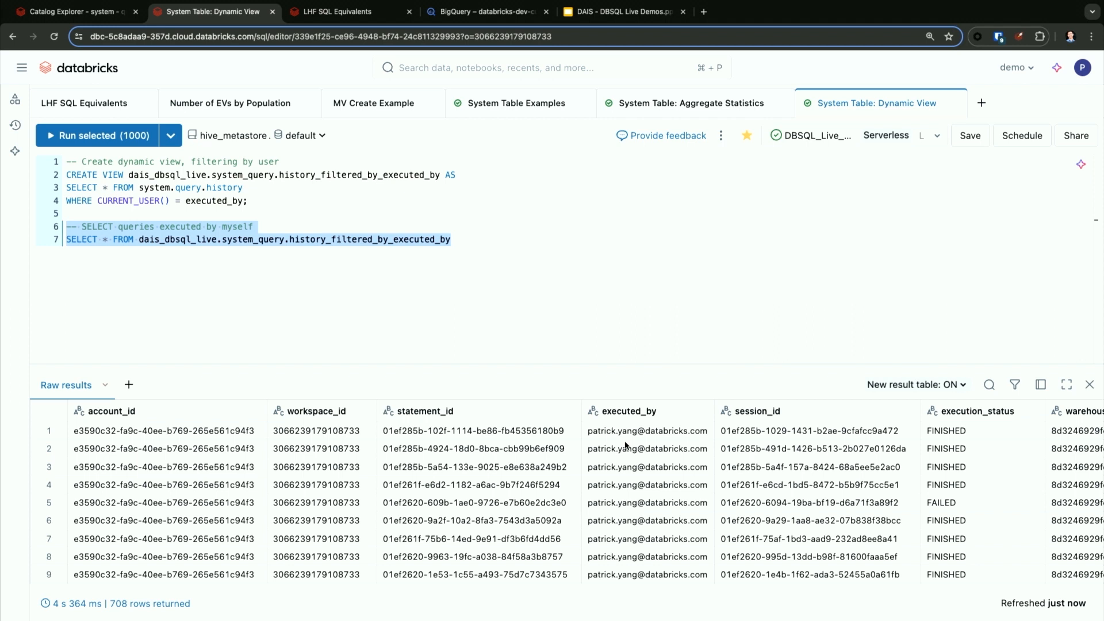
left_click(464, 241)
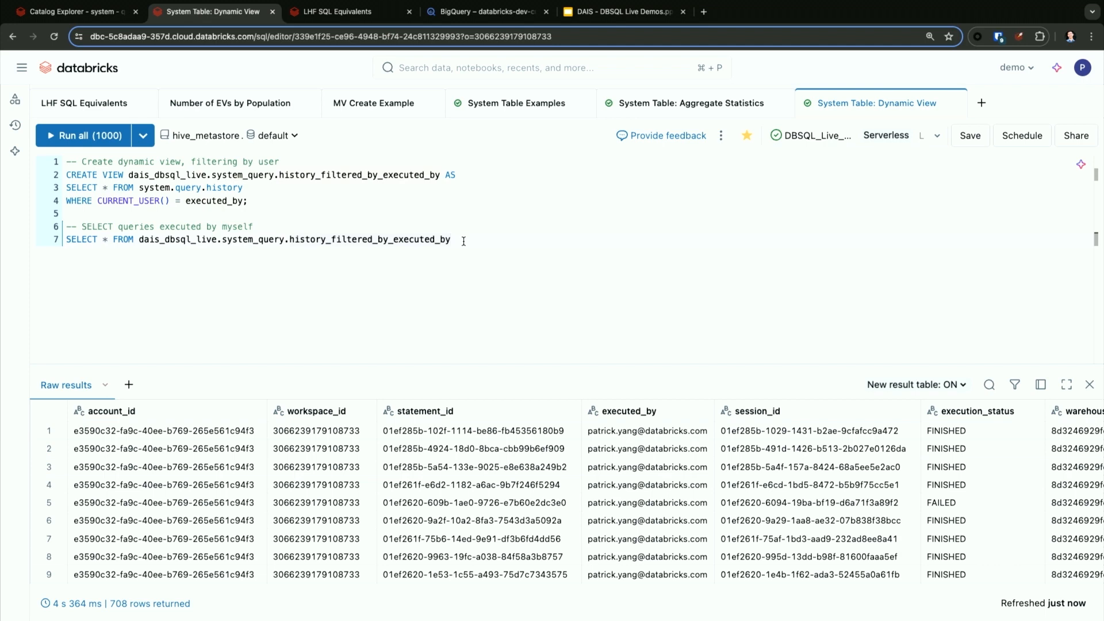
Step: Switch to the DAIS - DBSQL Live Demos deck in Google Slides, start the slideshow and advance to slide 4
left_click(598, 14)
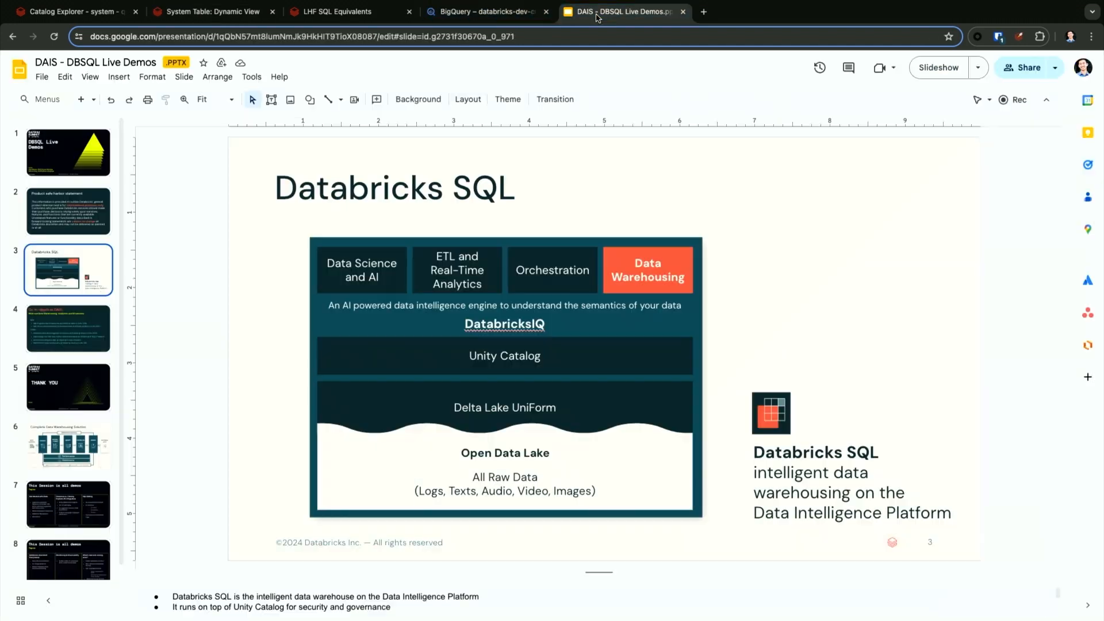
left_click(942, 75)
key("Right")
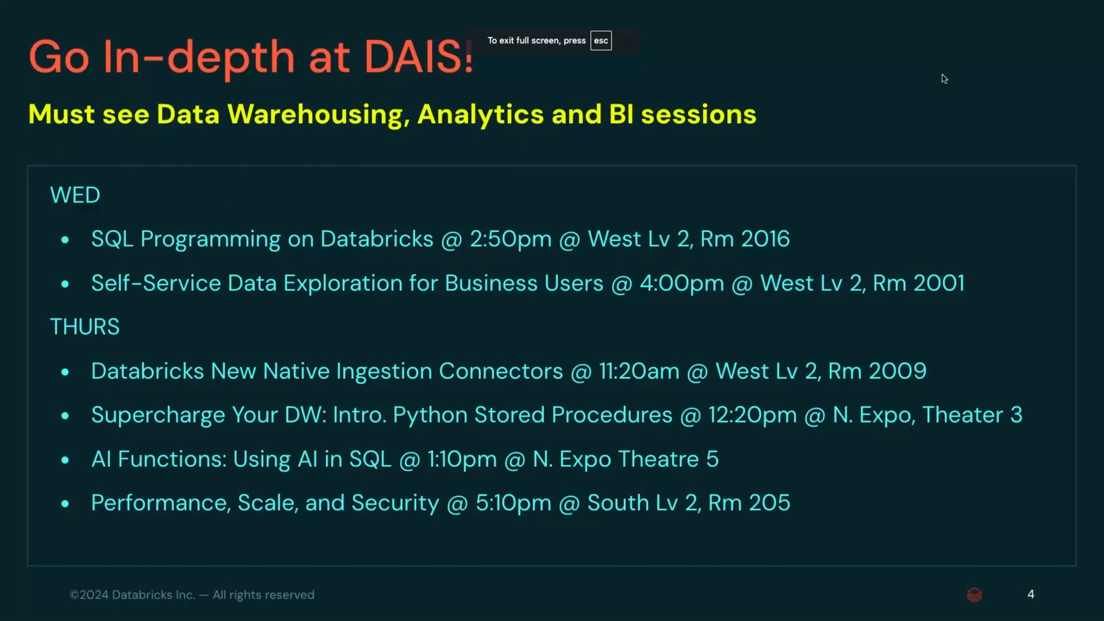